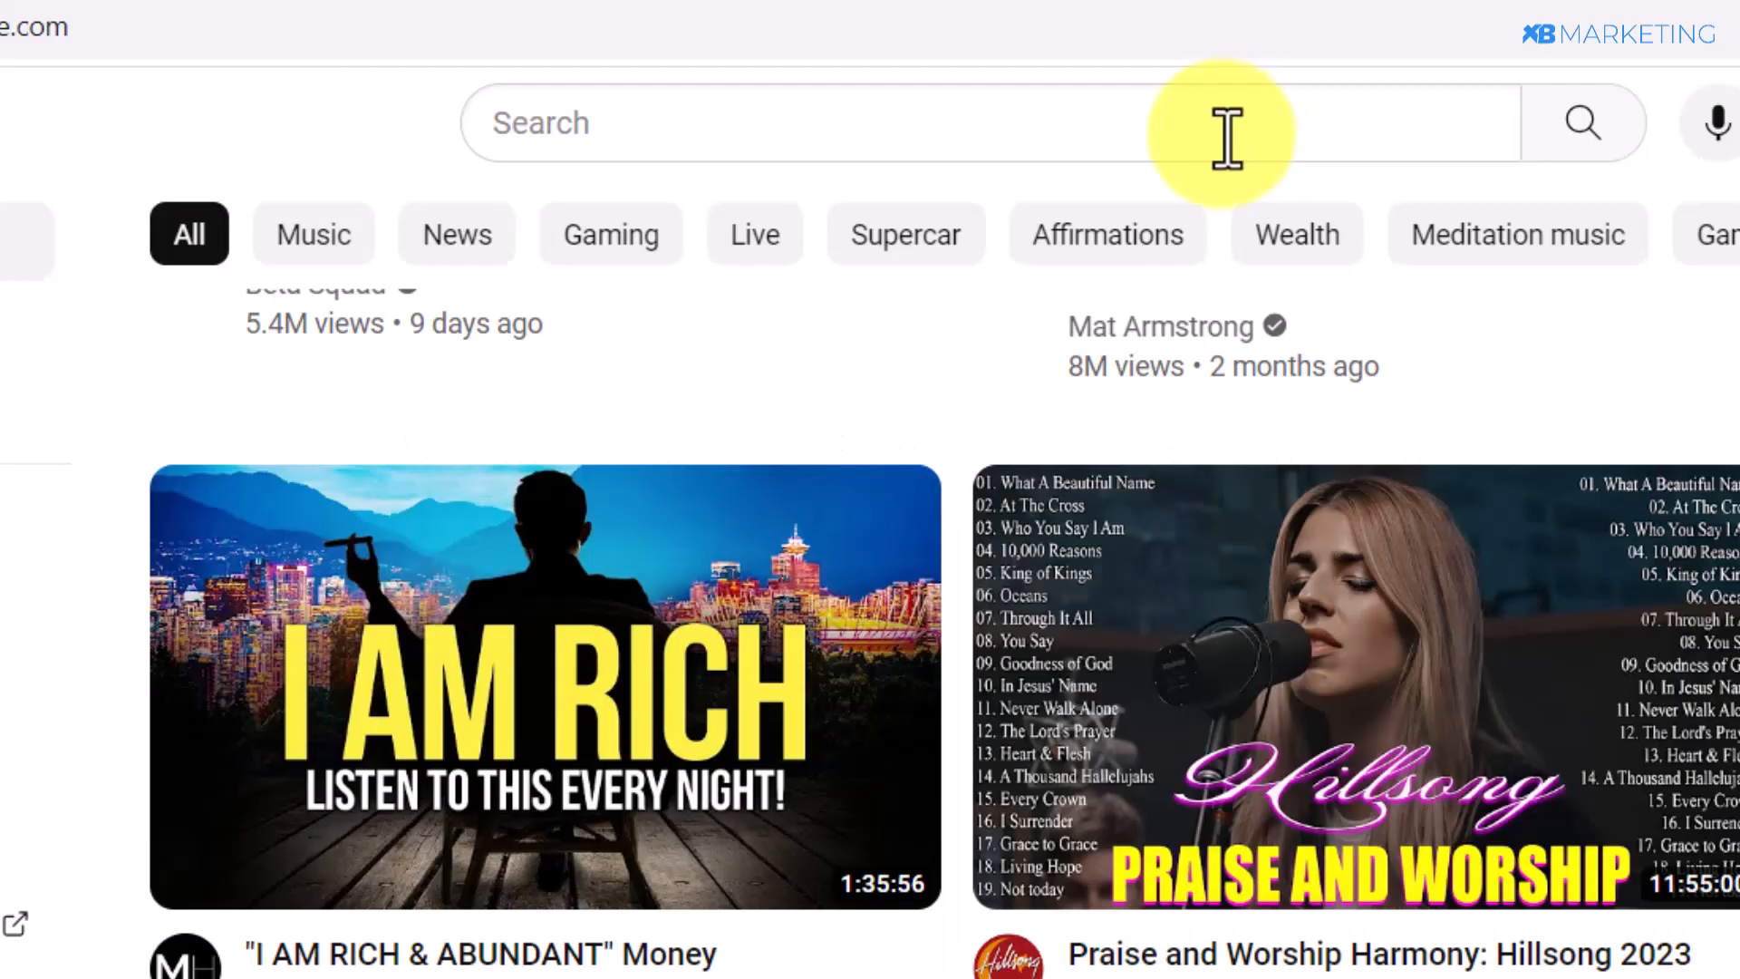
Search YouTube for "subliminal for money and success"
{"action": "left_click", "coordinate": [1086, 145]}
{"action": "type", "text": "subliminal"}
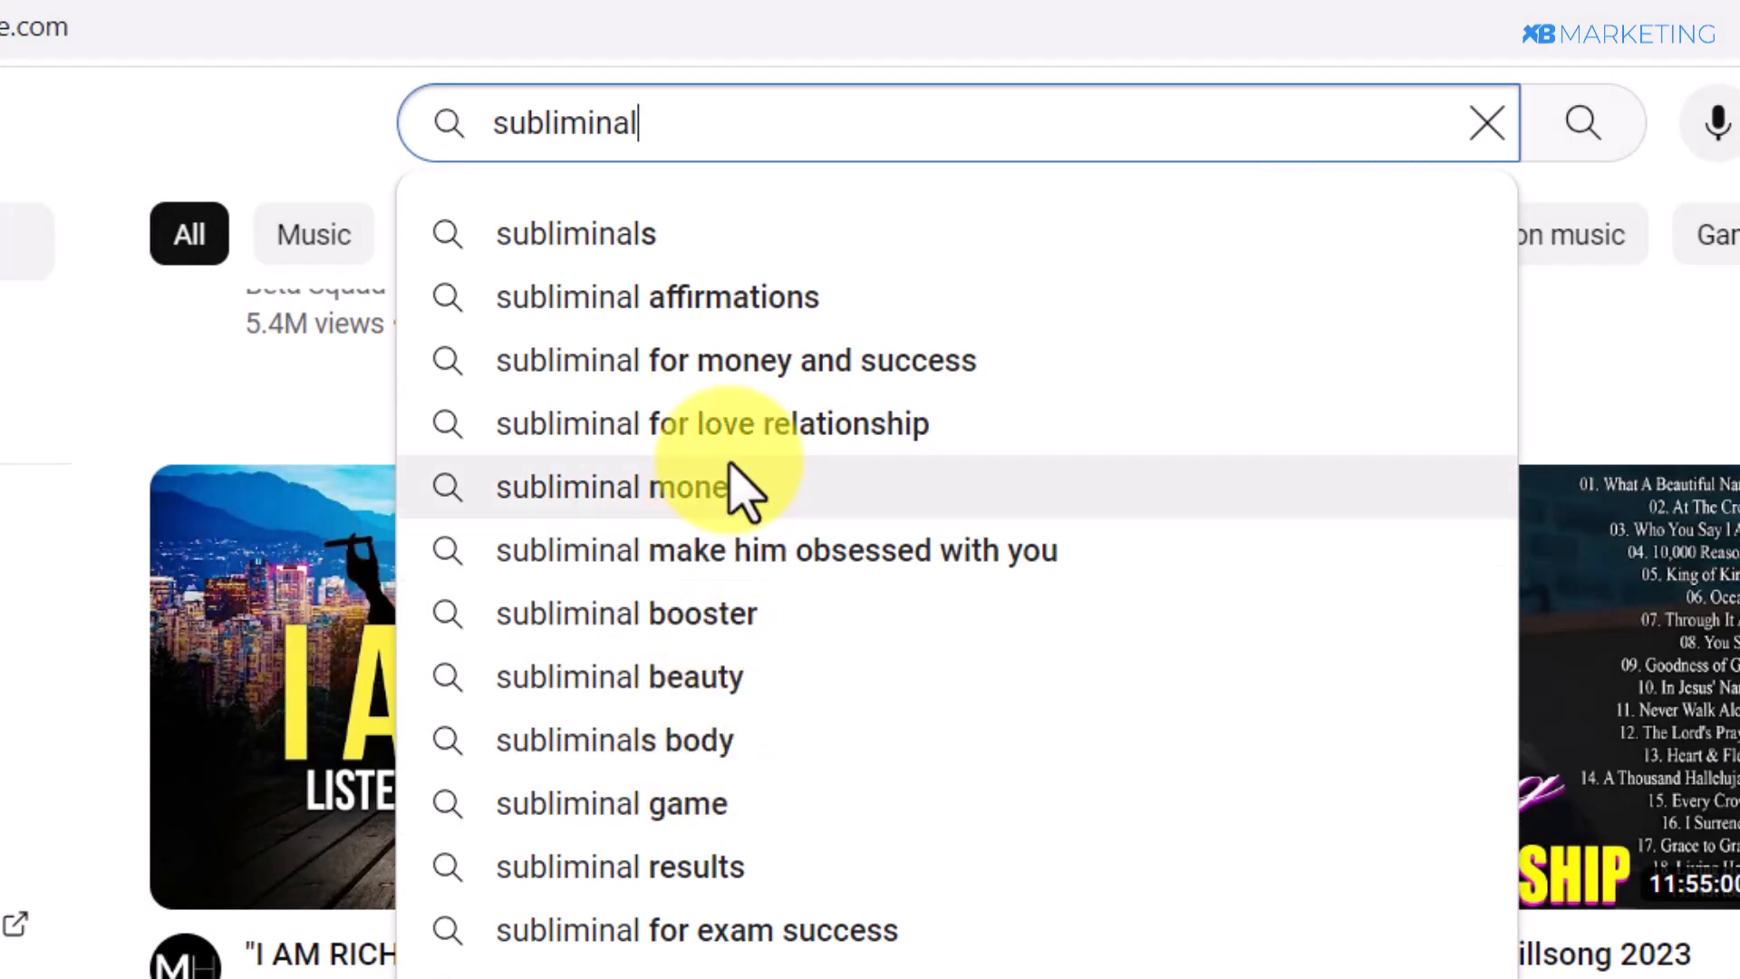
{"action": "left_click", "coordinate": [842, 392]}
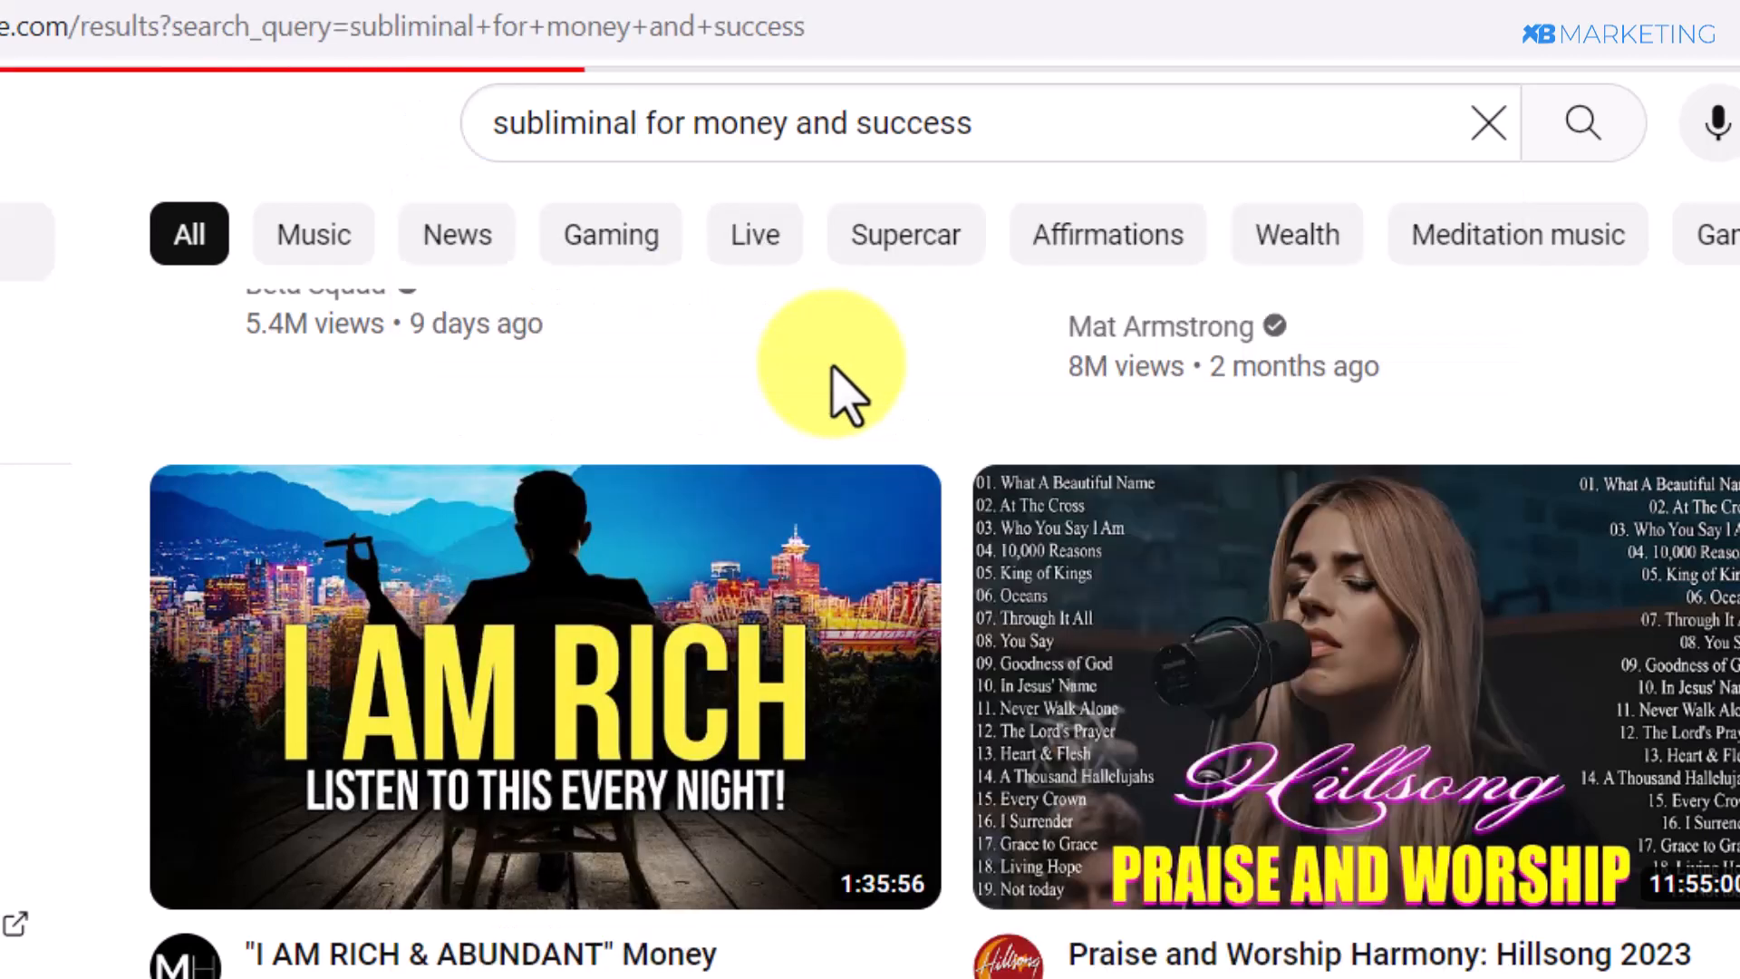
Open the "SUBLIMINAL Affirmations to MANIFEST MONEY Fast" video from the results and expand its full description
{"action": "scroll", "coordinate": [1178, 290], "scroll_direction": "down", "scroll_amount": 2}
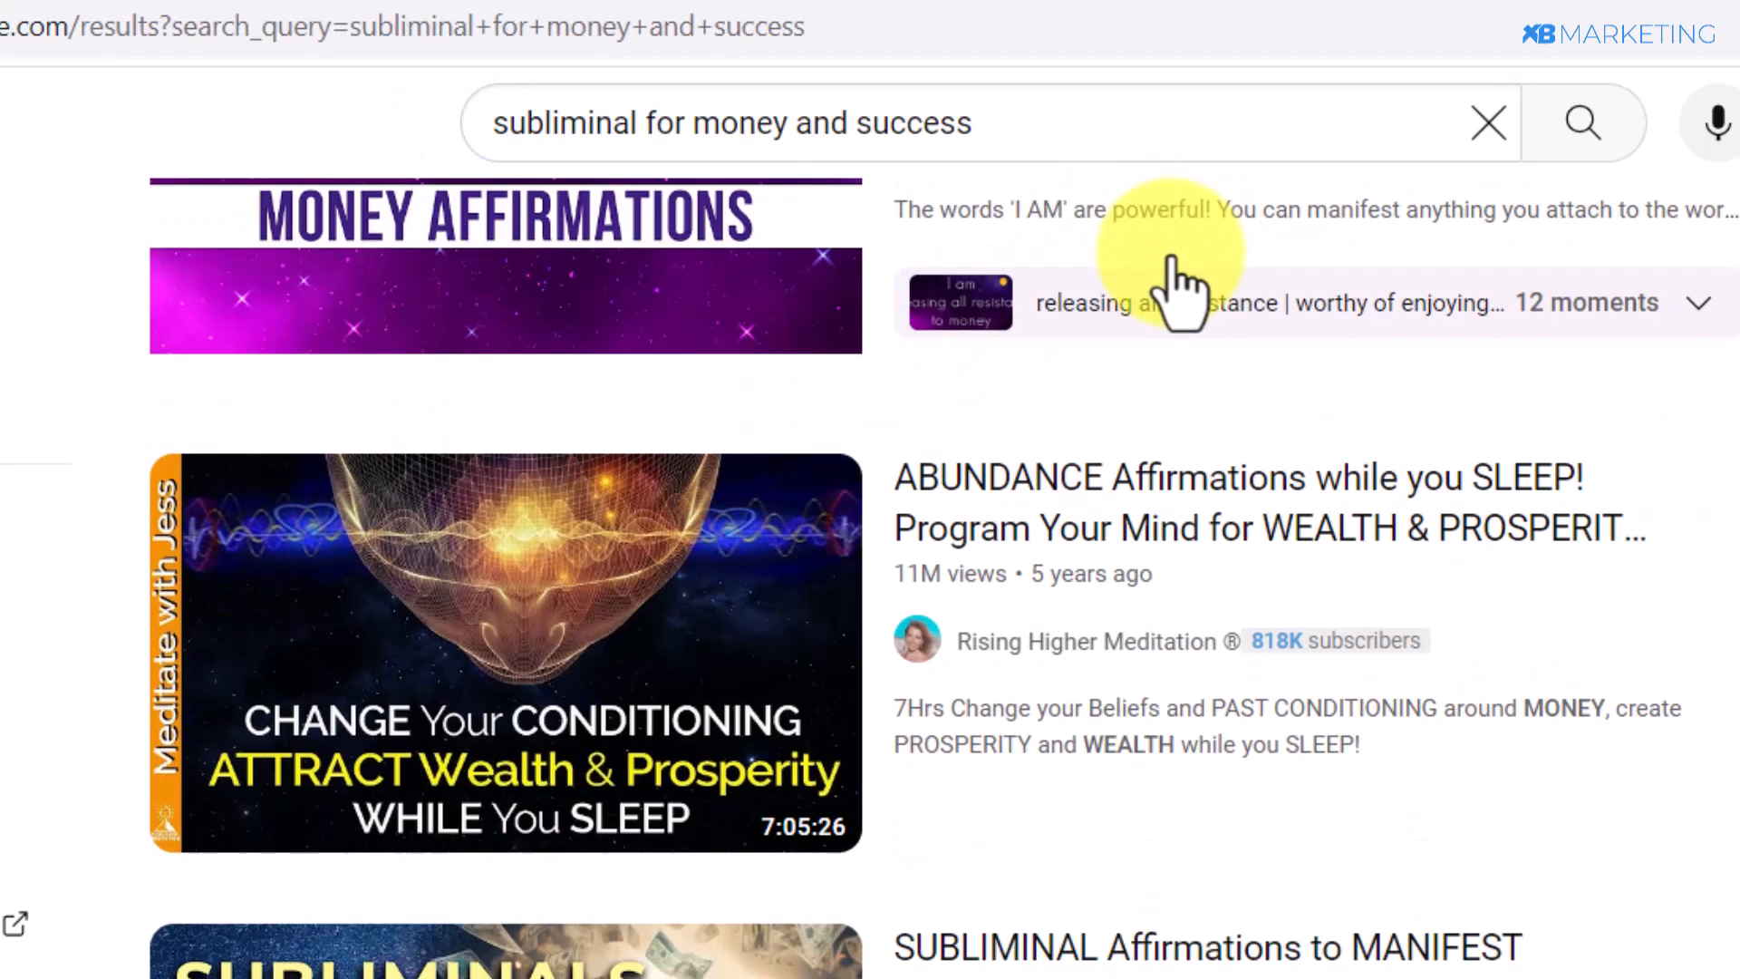
{"action": "scroll", "coordinate": [1178, 290], "scroll_direction": "down", "scroll_amount": 7}
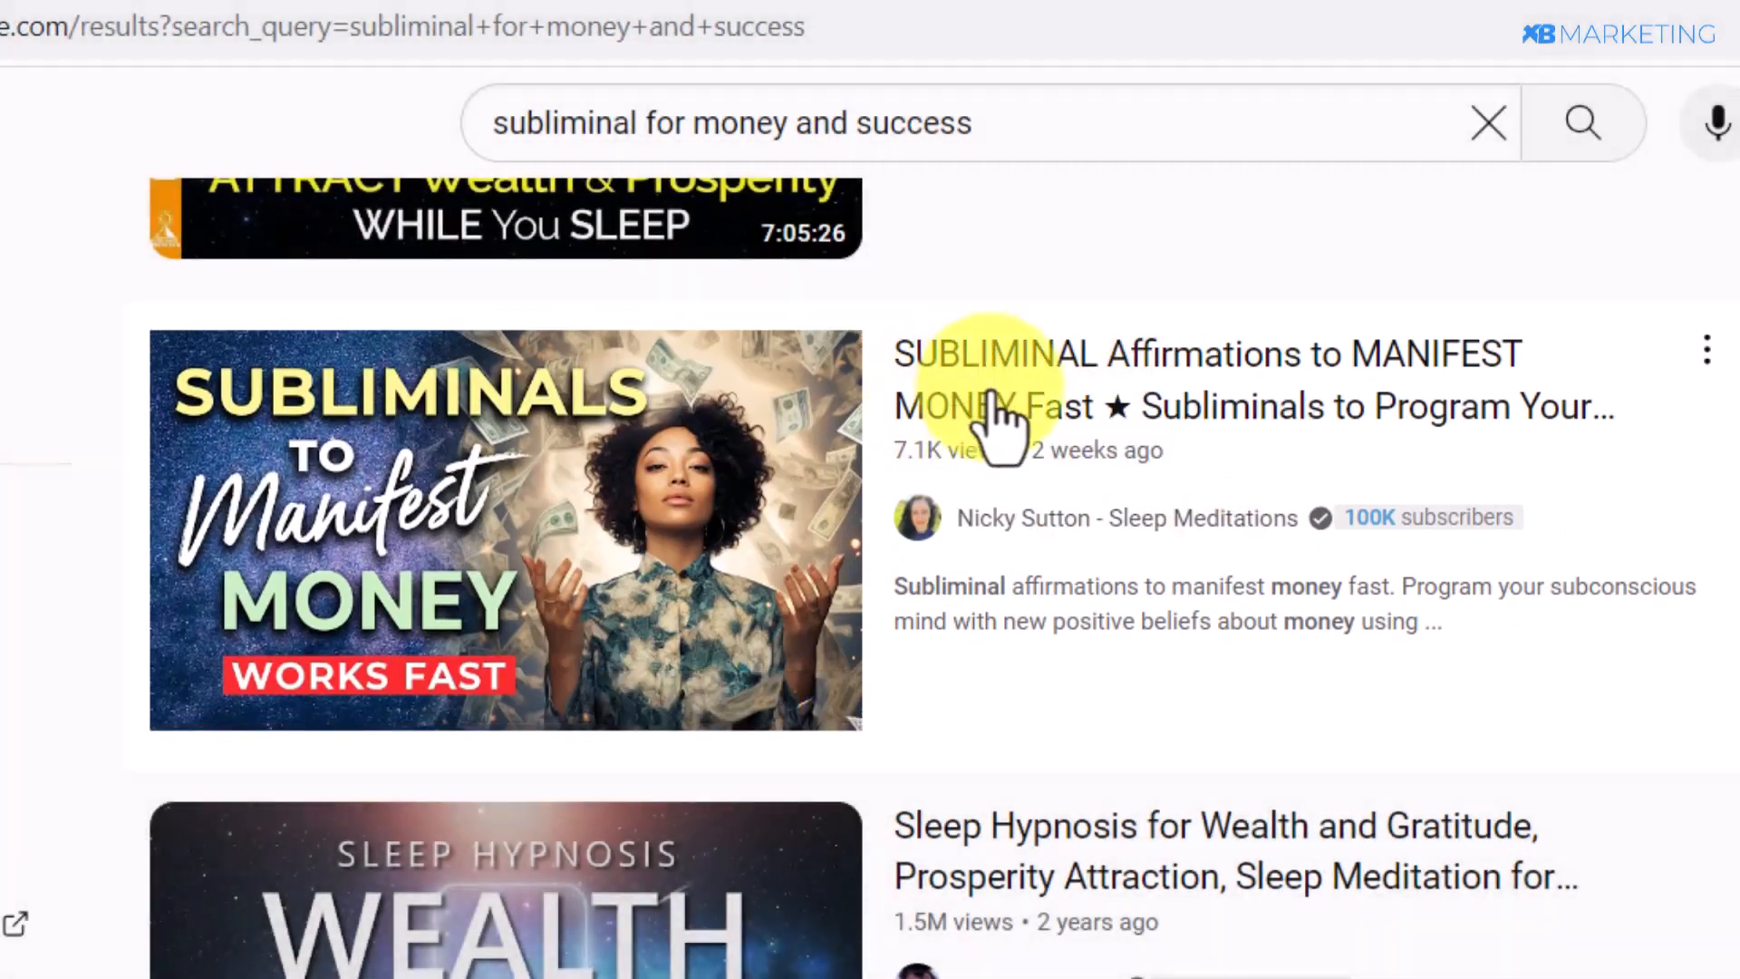
{"action": "left_click", "coordinate": [992, 398]}
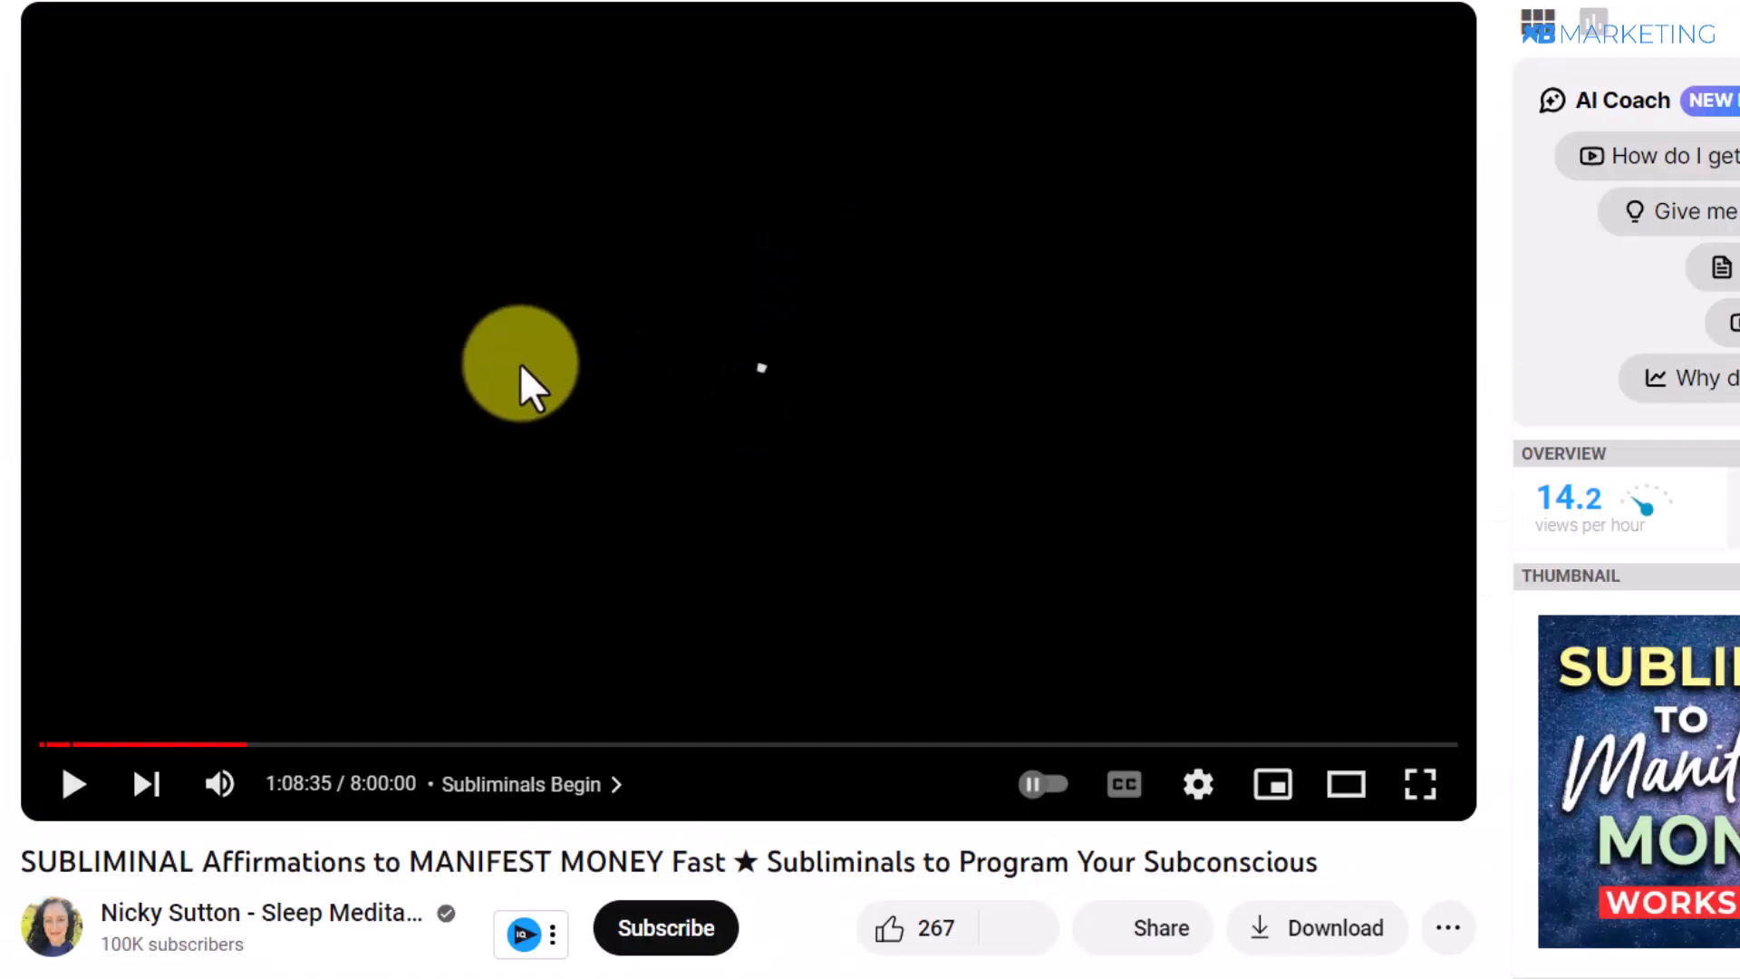
{"action": "scroll", "coordinate": [520, 363], "scroll_direction": "down", "scroll_amount": 5}
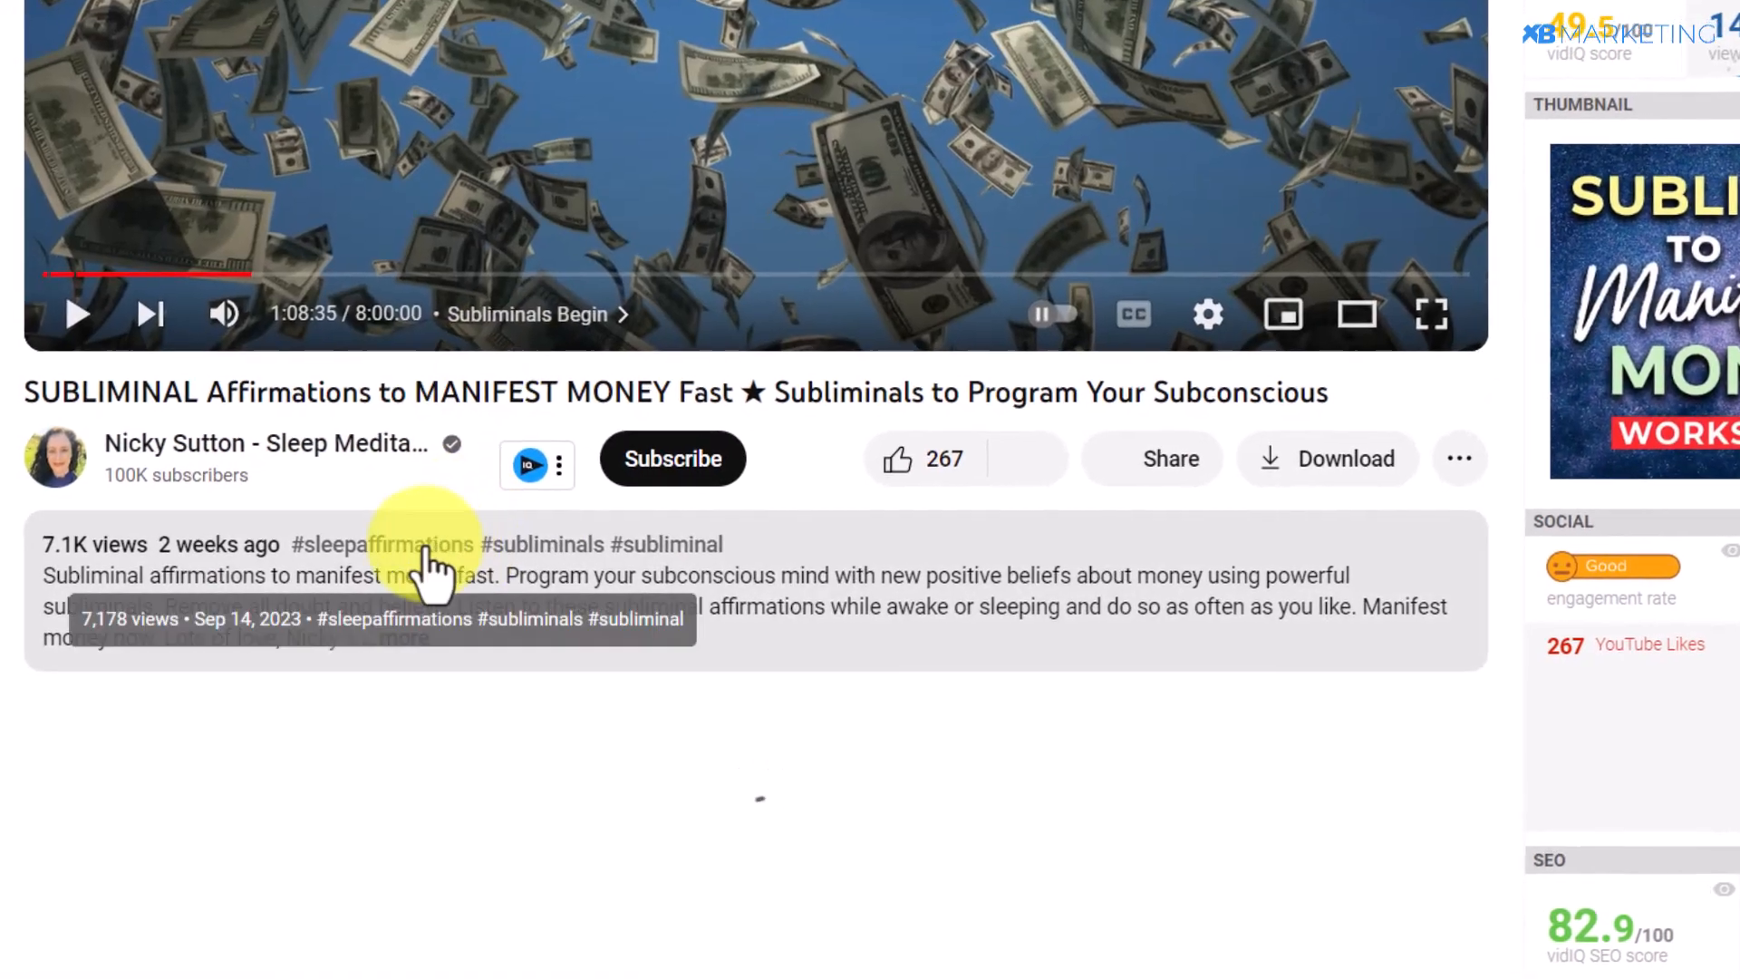
{"action": "left_click", "coordinate": [401, 638]}
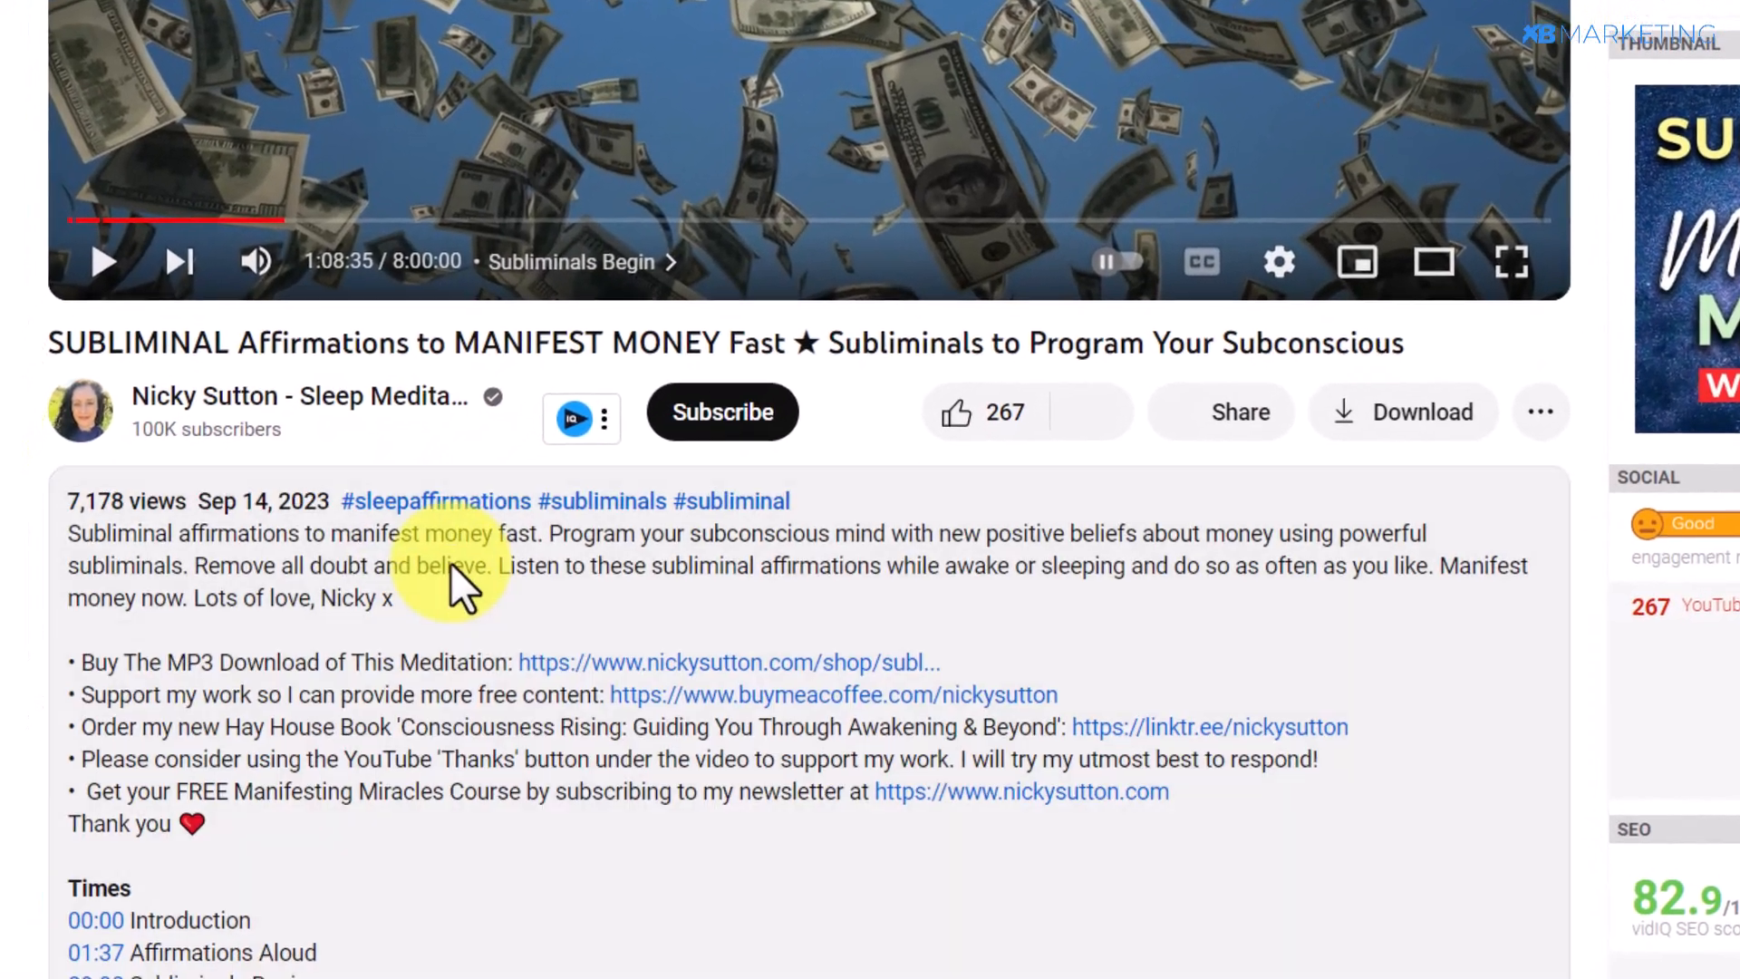
Copy the numbered affirmations listed under "Subliminals:" in the video description
{"action": "scroll", "coordinate": [450, 563], "scroll_direction": "down", "scroll_amount": 10}
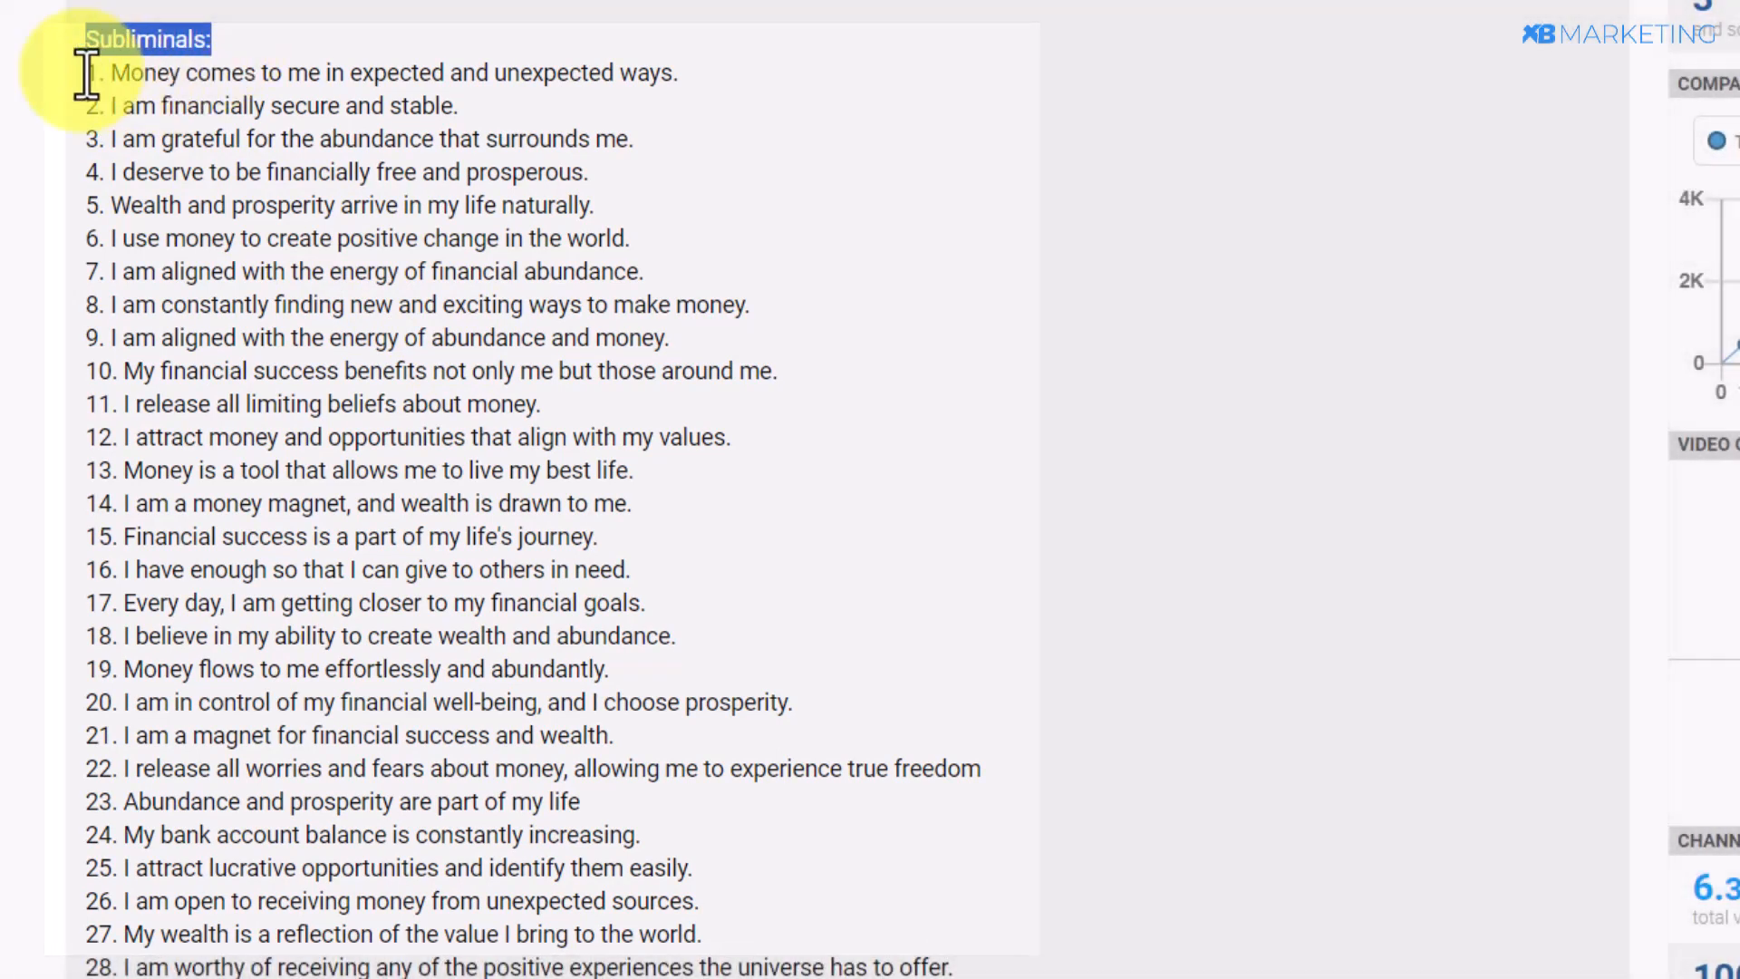
{"action": "left_click", "coordinate": [78, 75]}
{"action": "left_click_drag", "start_coordinate": [78, 75], "coordinate": [241, 955]}
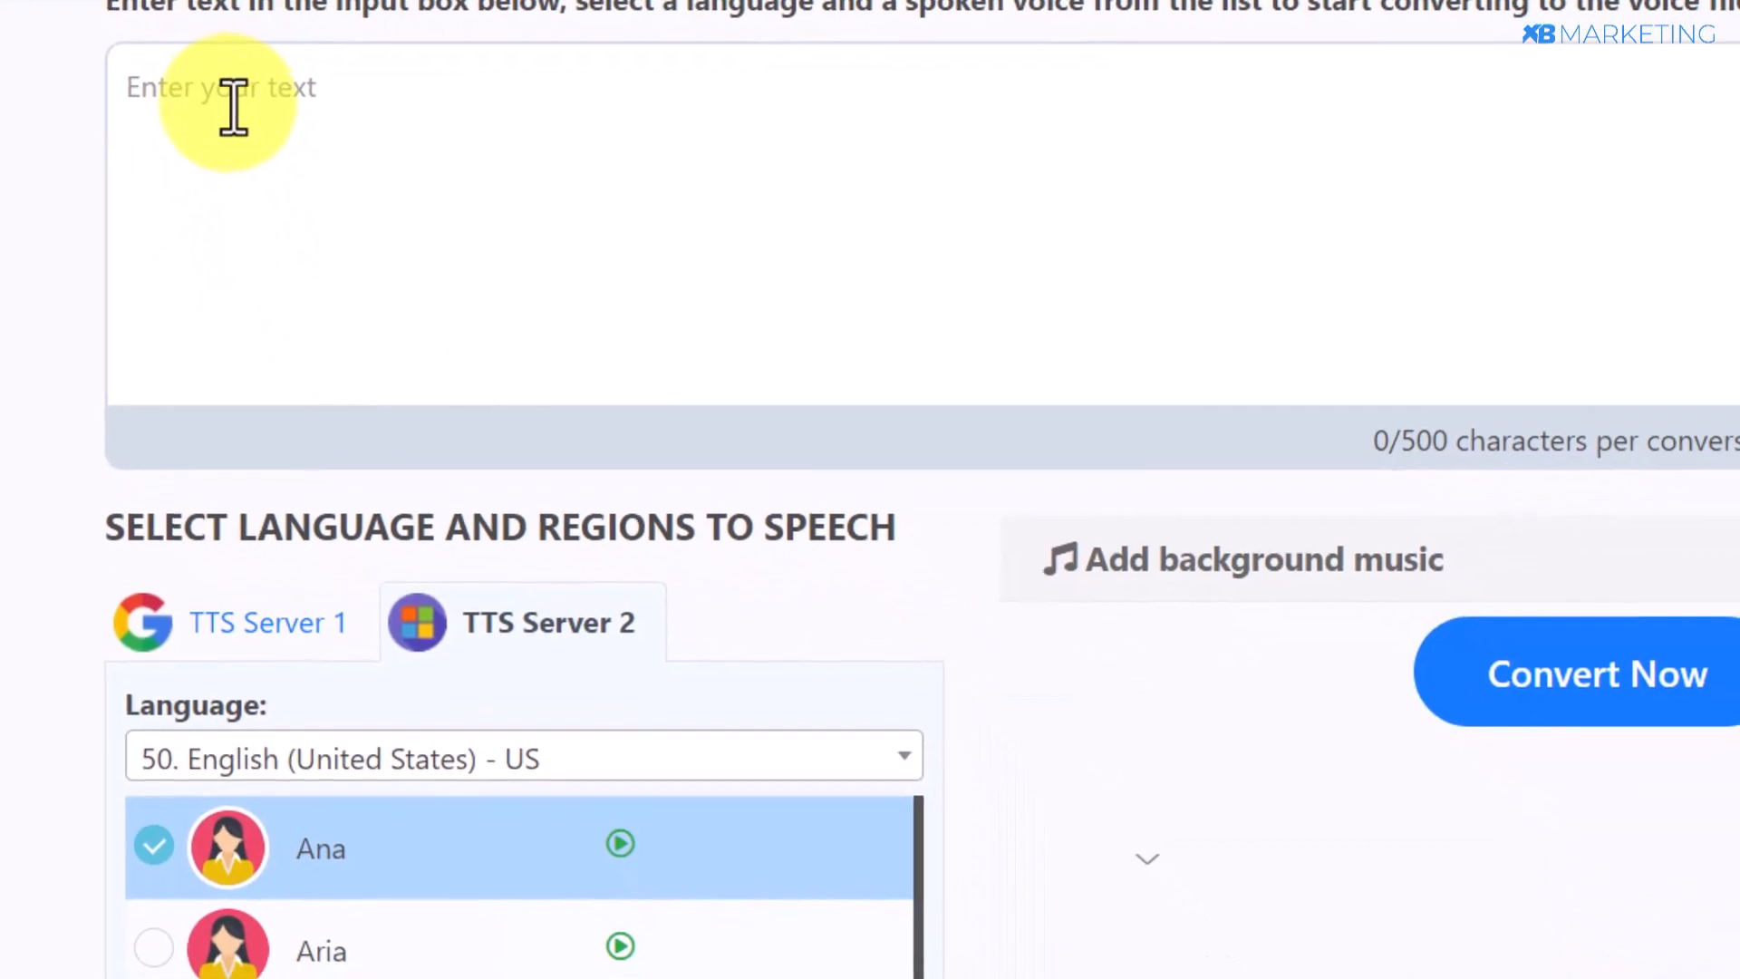
Switch to the online text-to-speech converter and paste the copied money affirmations as the text to convert
{"action": "left_click", "coordinate": [234, 107]}
{"action": "key", "text": "ctrl+v"}
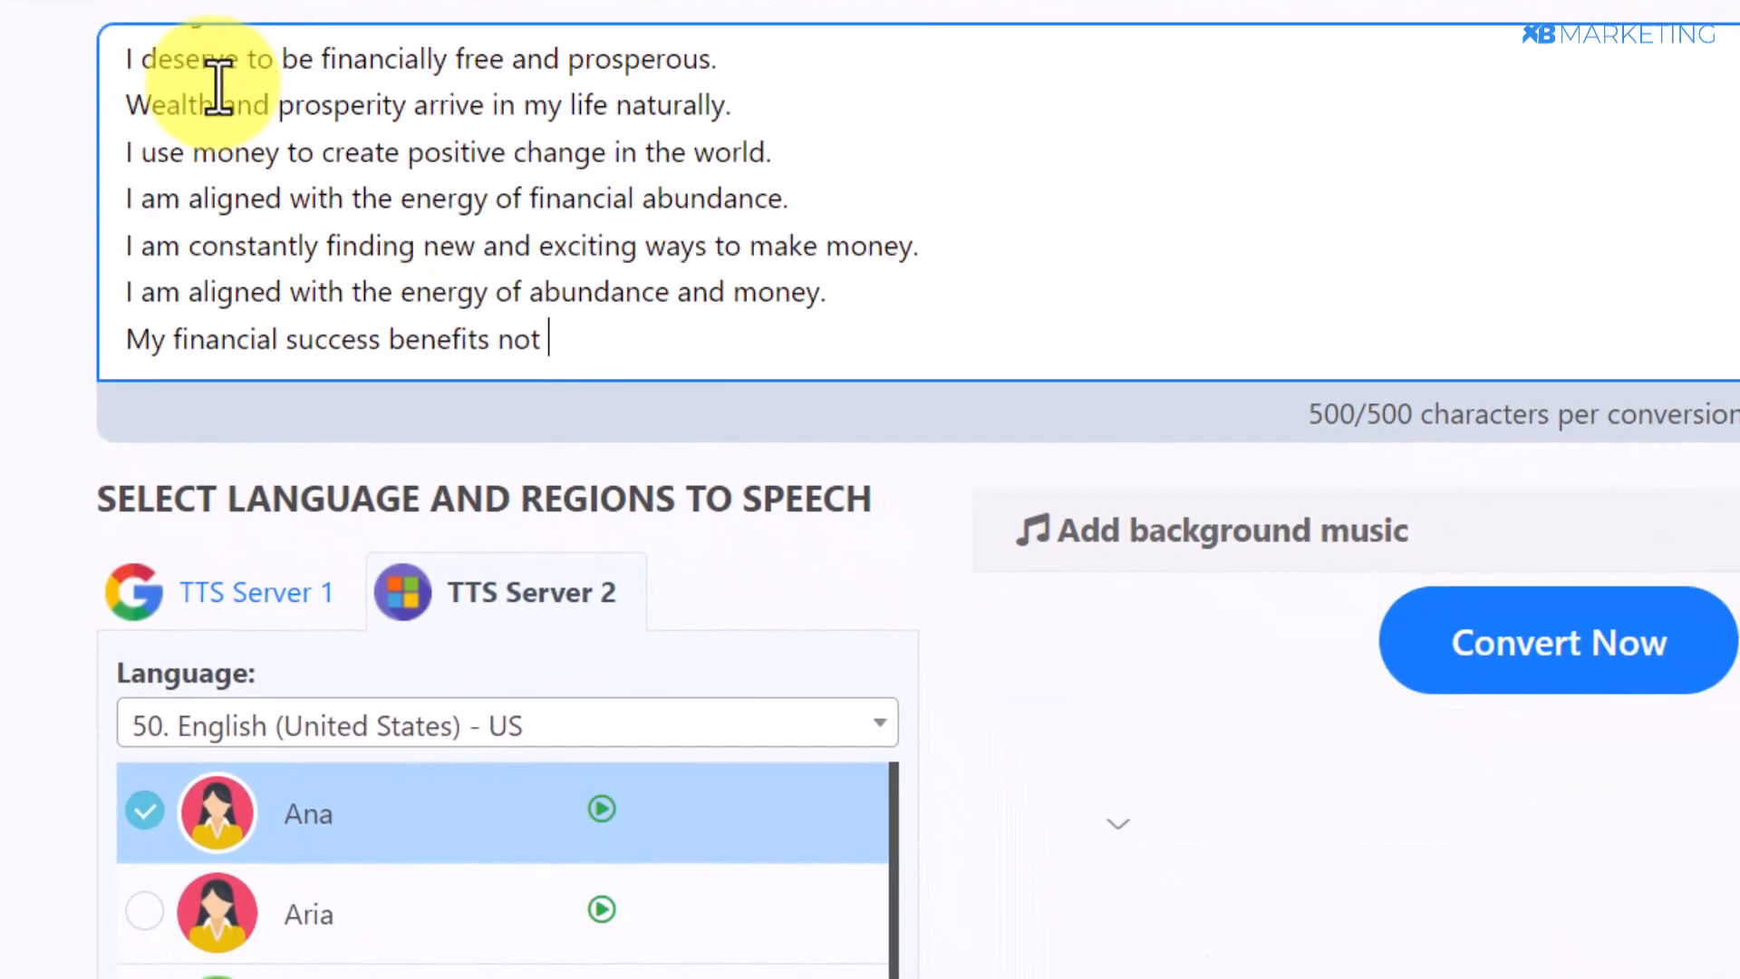
{"action": "scroll", "coordinate": [234, 74], "scroll_direction": "up", "scroll_amount": 5}
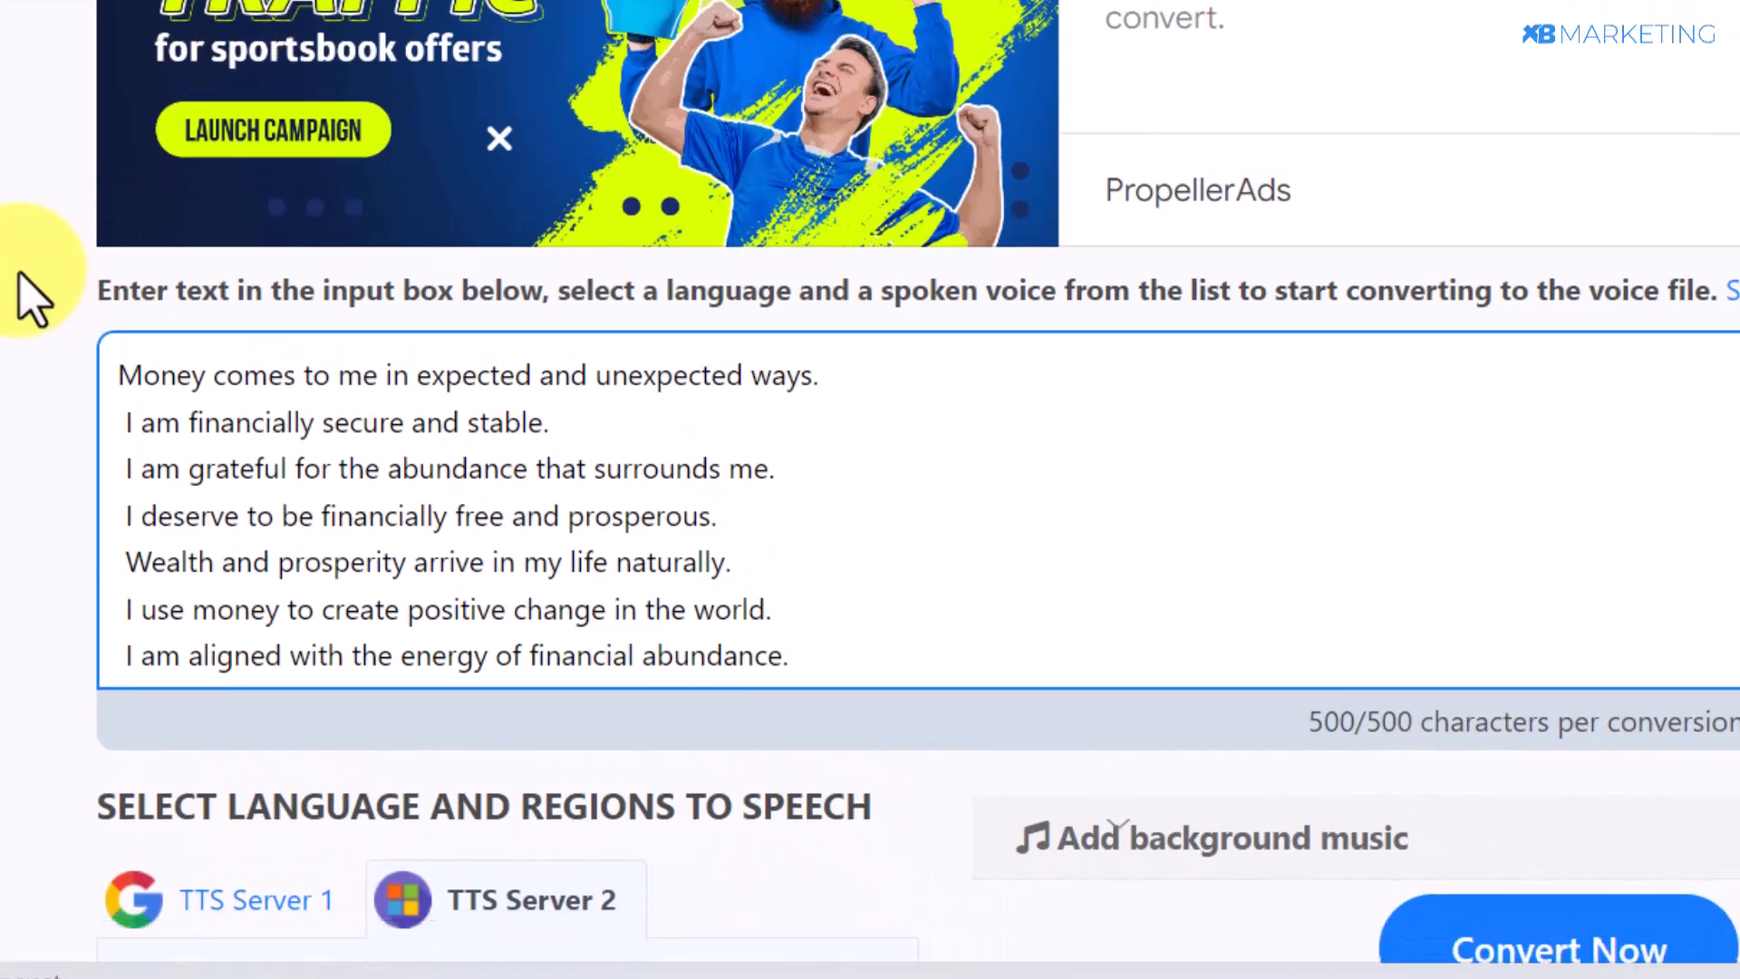
Review the TTS Server 2 languages and the English (United States) voices, and dismiss the new-website notice
{"action": "scroll", "coordinate": [18, 272], "scroll_direction": "down", "scroll_amount": 3}
{"action": "scroll", "coordinate": [28, 268], "scroll_direction": "down", "scroll_amount": 1}
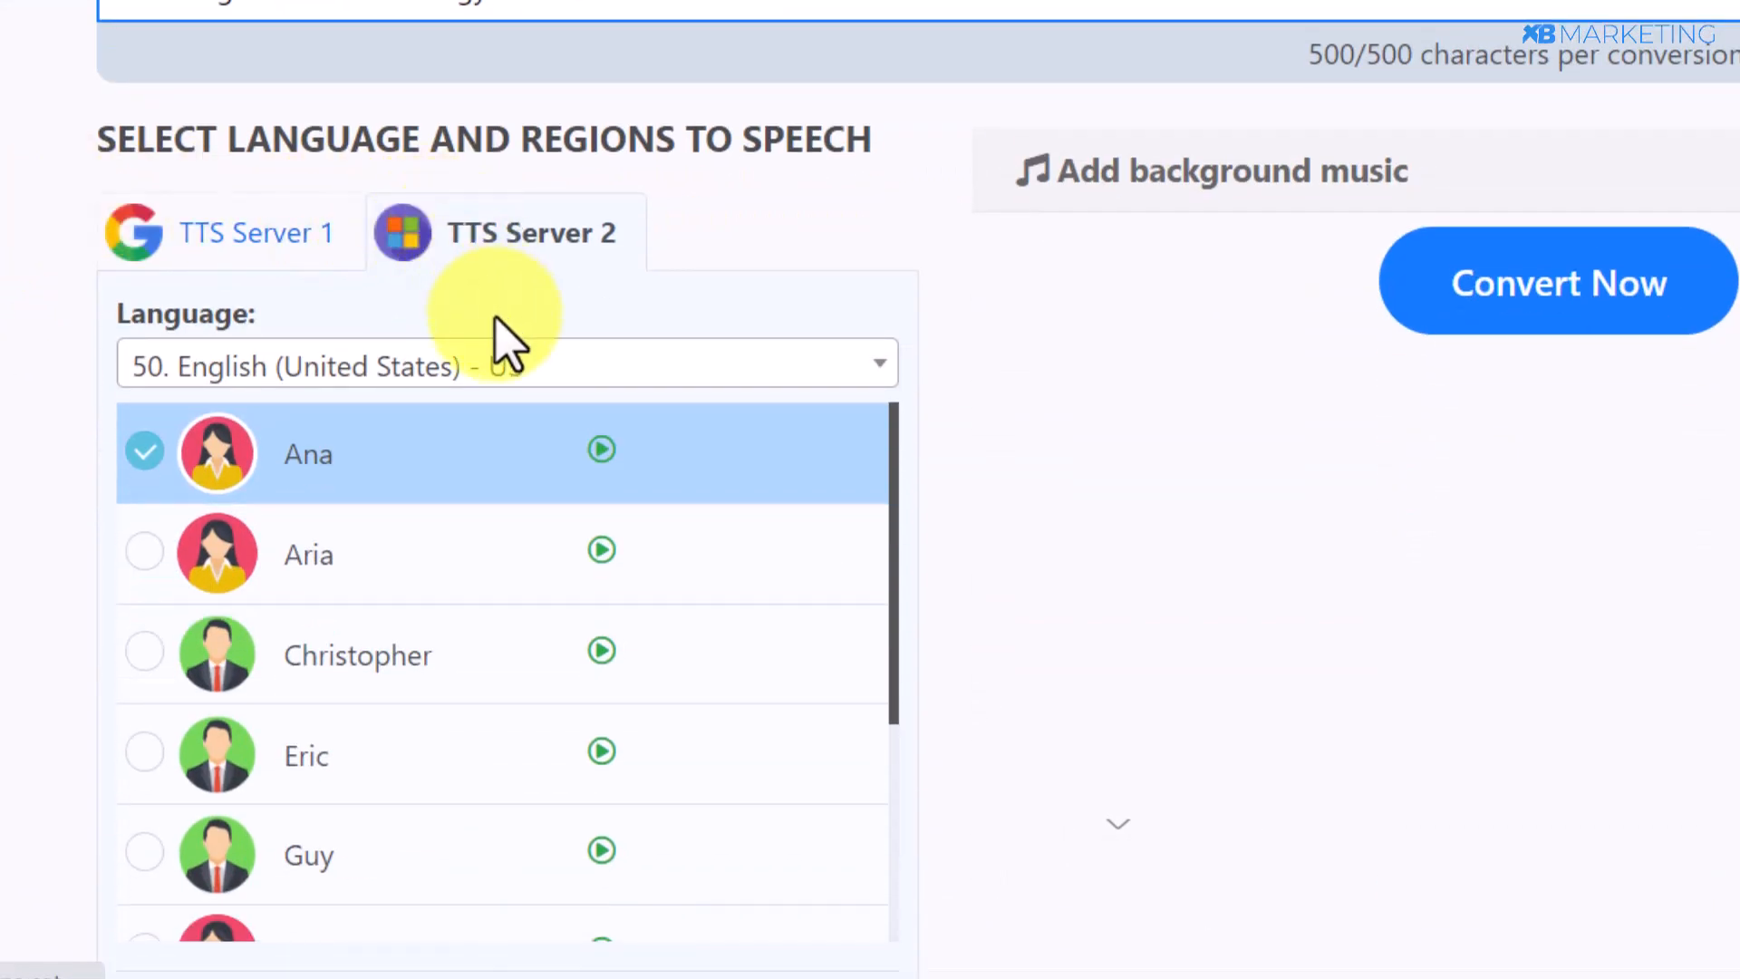
{"action": "scroll", "coordinate": [46, 319], "scroll_direction": "down", "scroll_amount": 2}
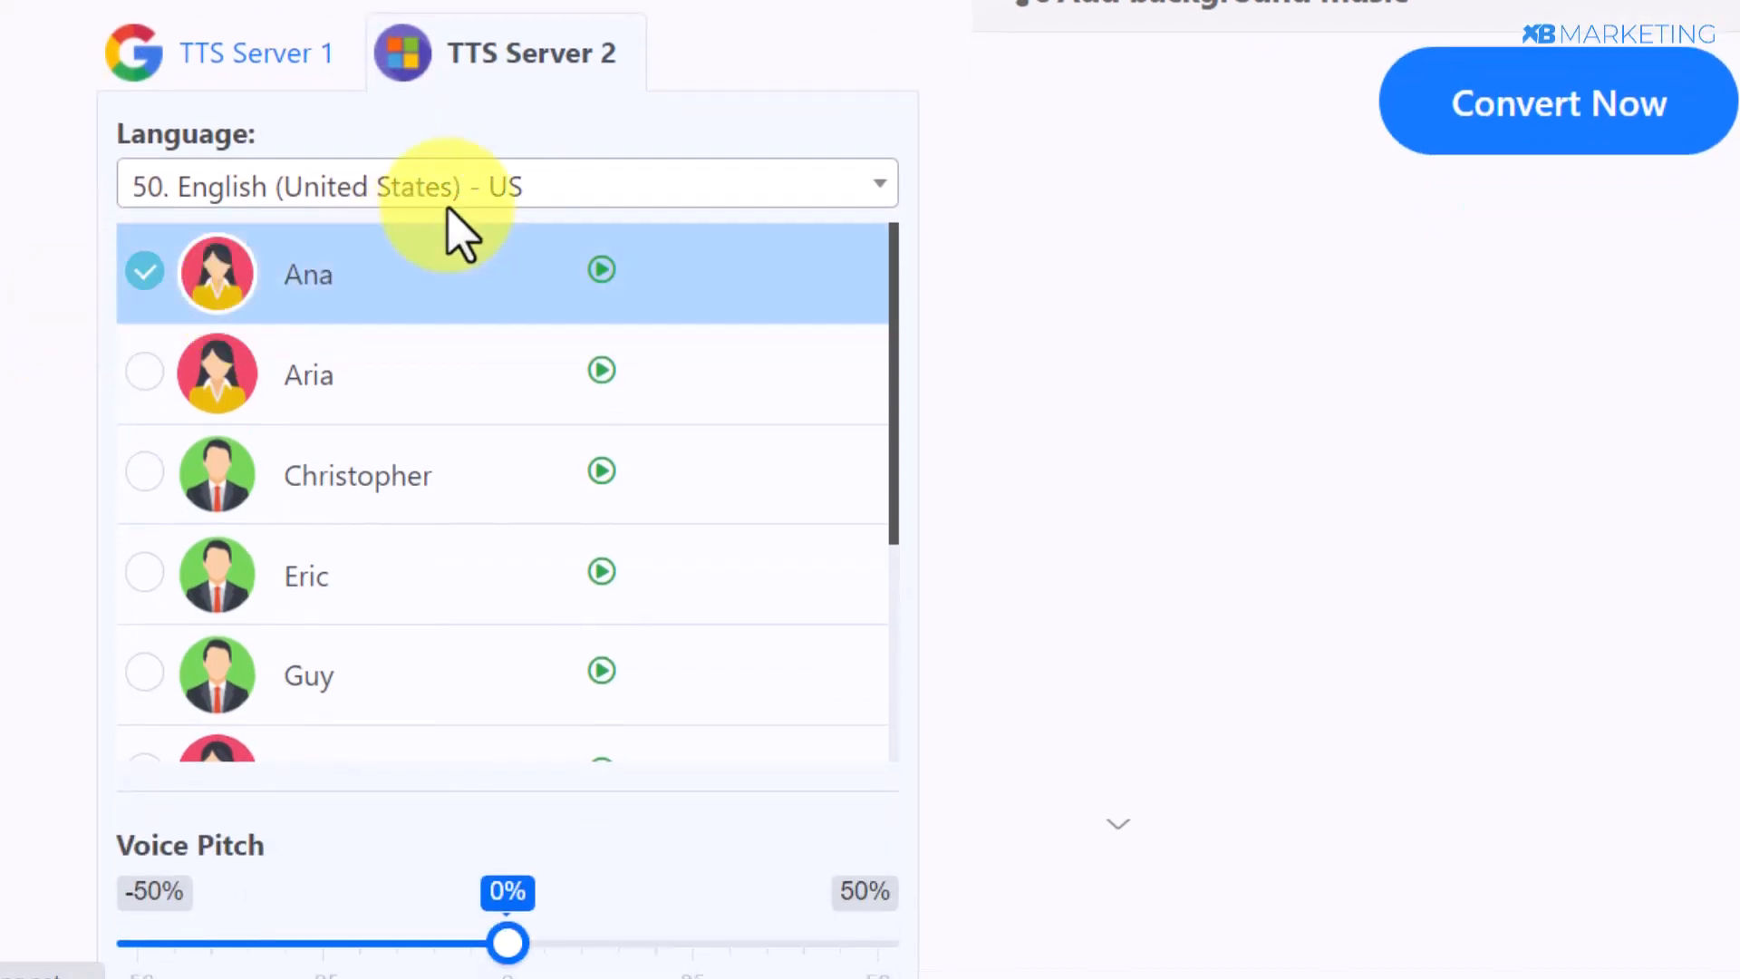
{"action": "left_click", "coordinate": [456, 190]}
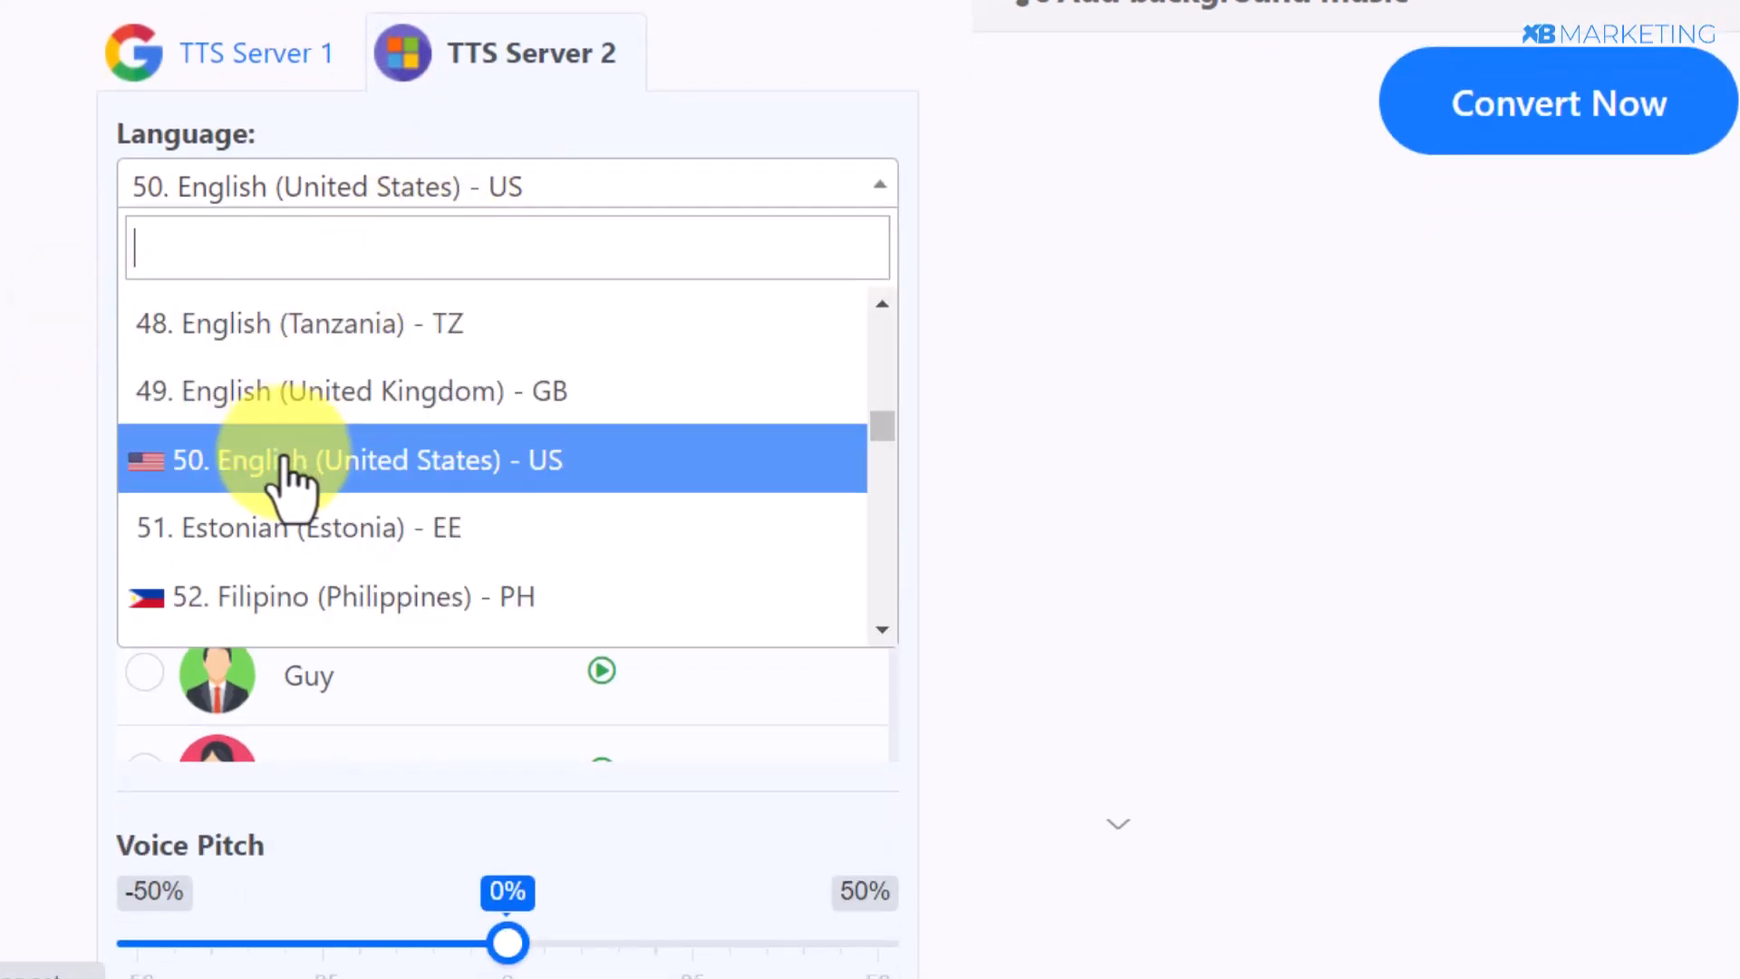
{"action": "left_click", "coordinate": [104, 490]}
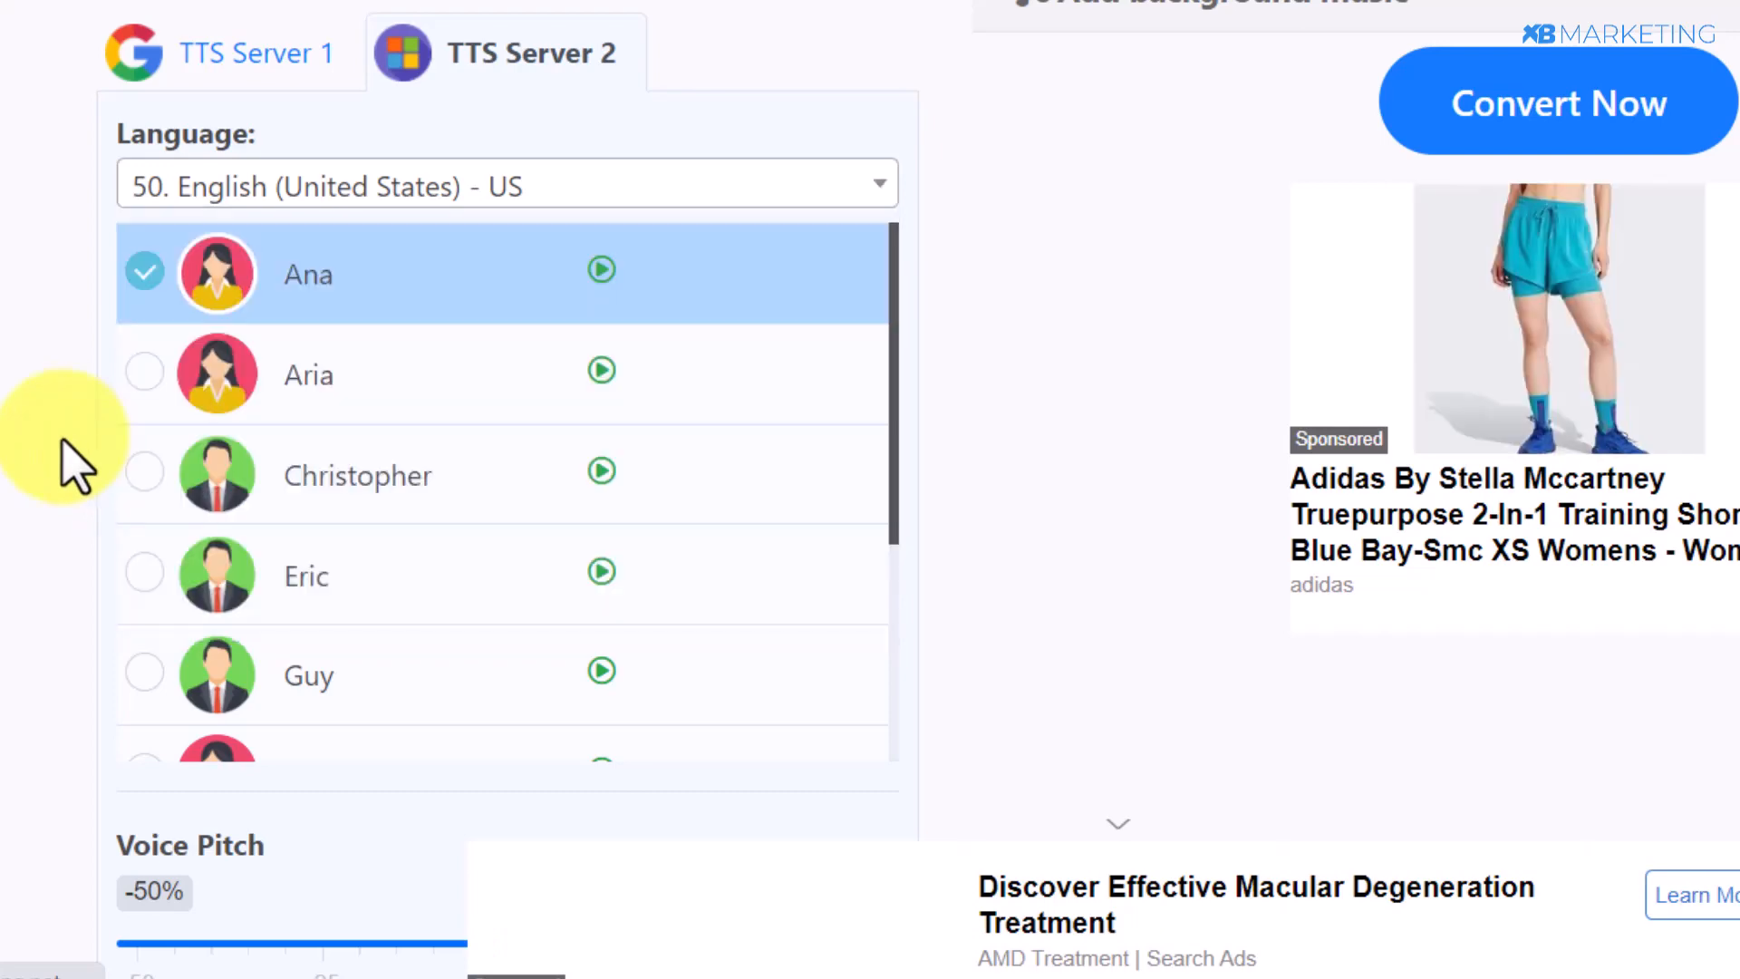
{"action": "scroll", "coordinate": [416, 372], "scroll_direction": "down", "scroll_amount": 2}
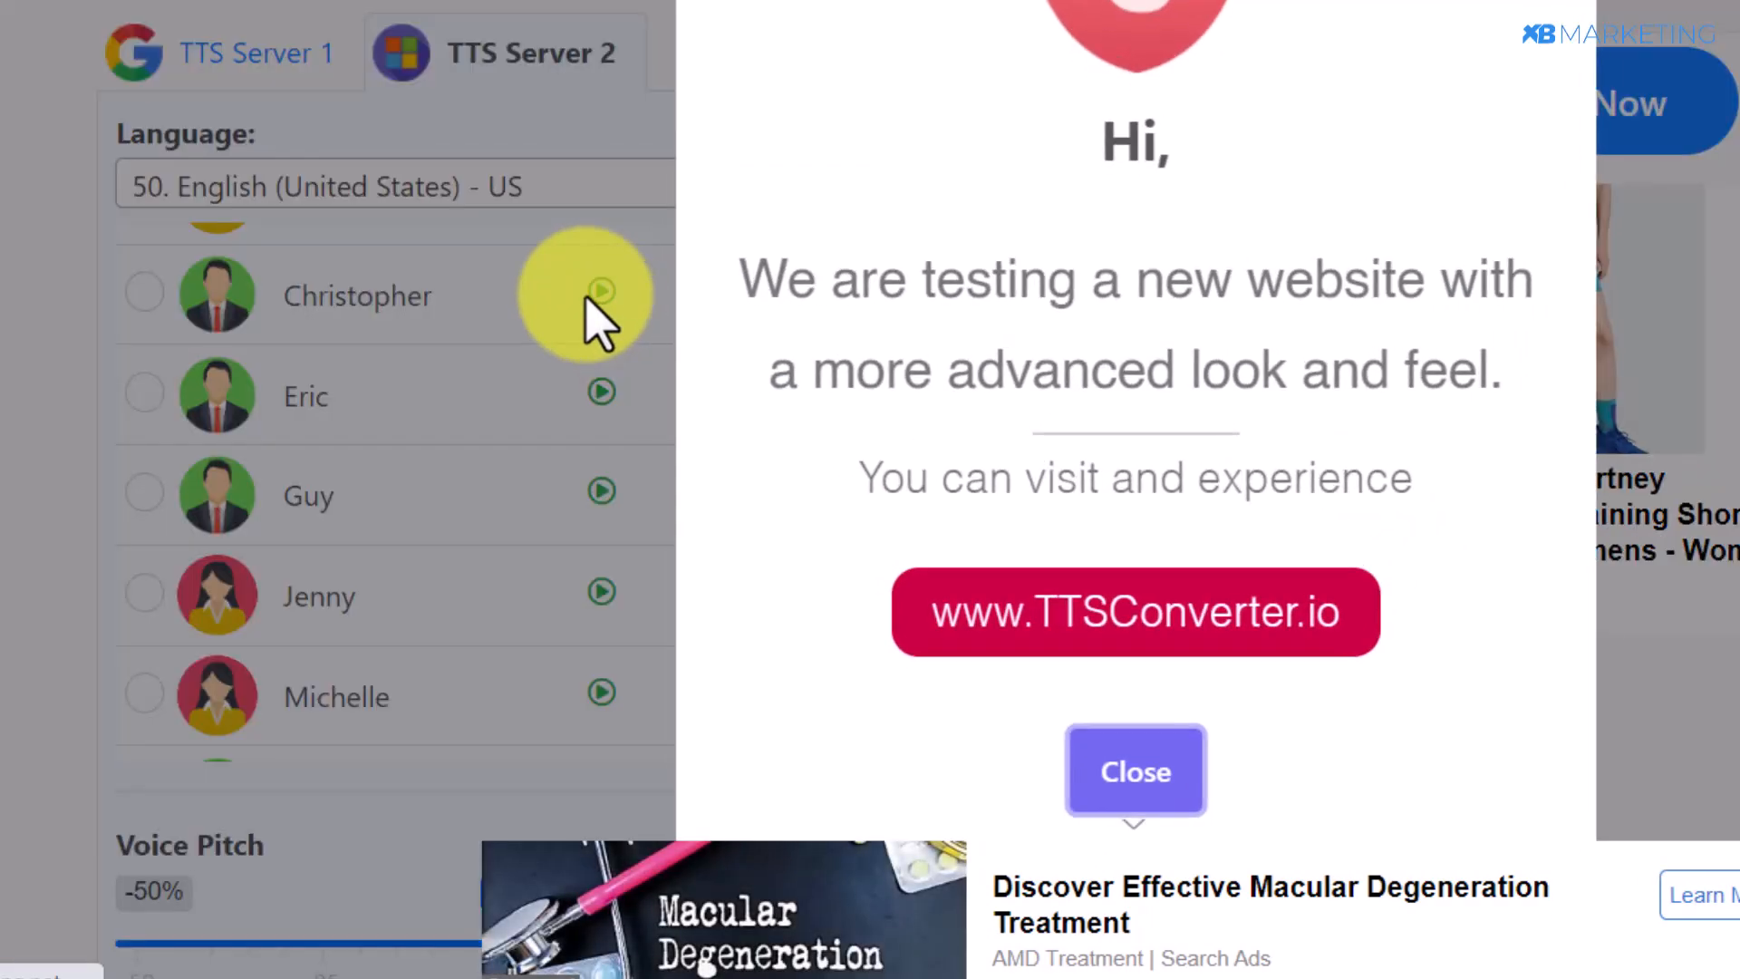
{"action": "left_click", "coordinate": [522, 298]}
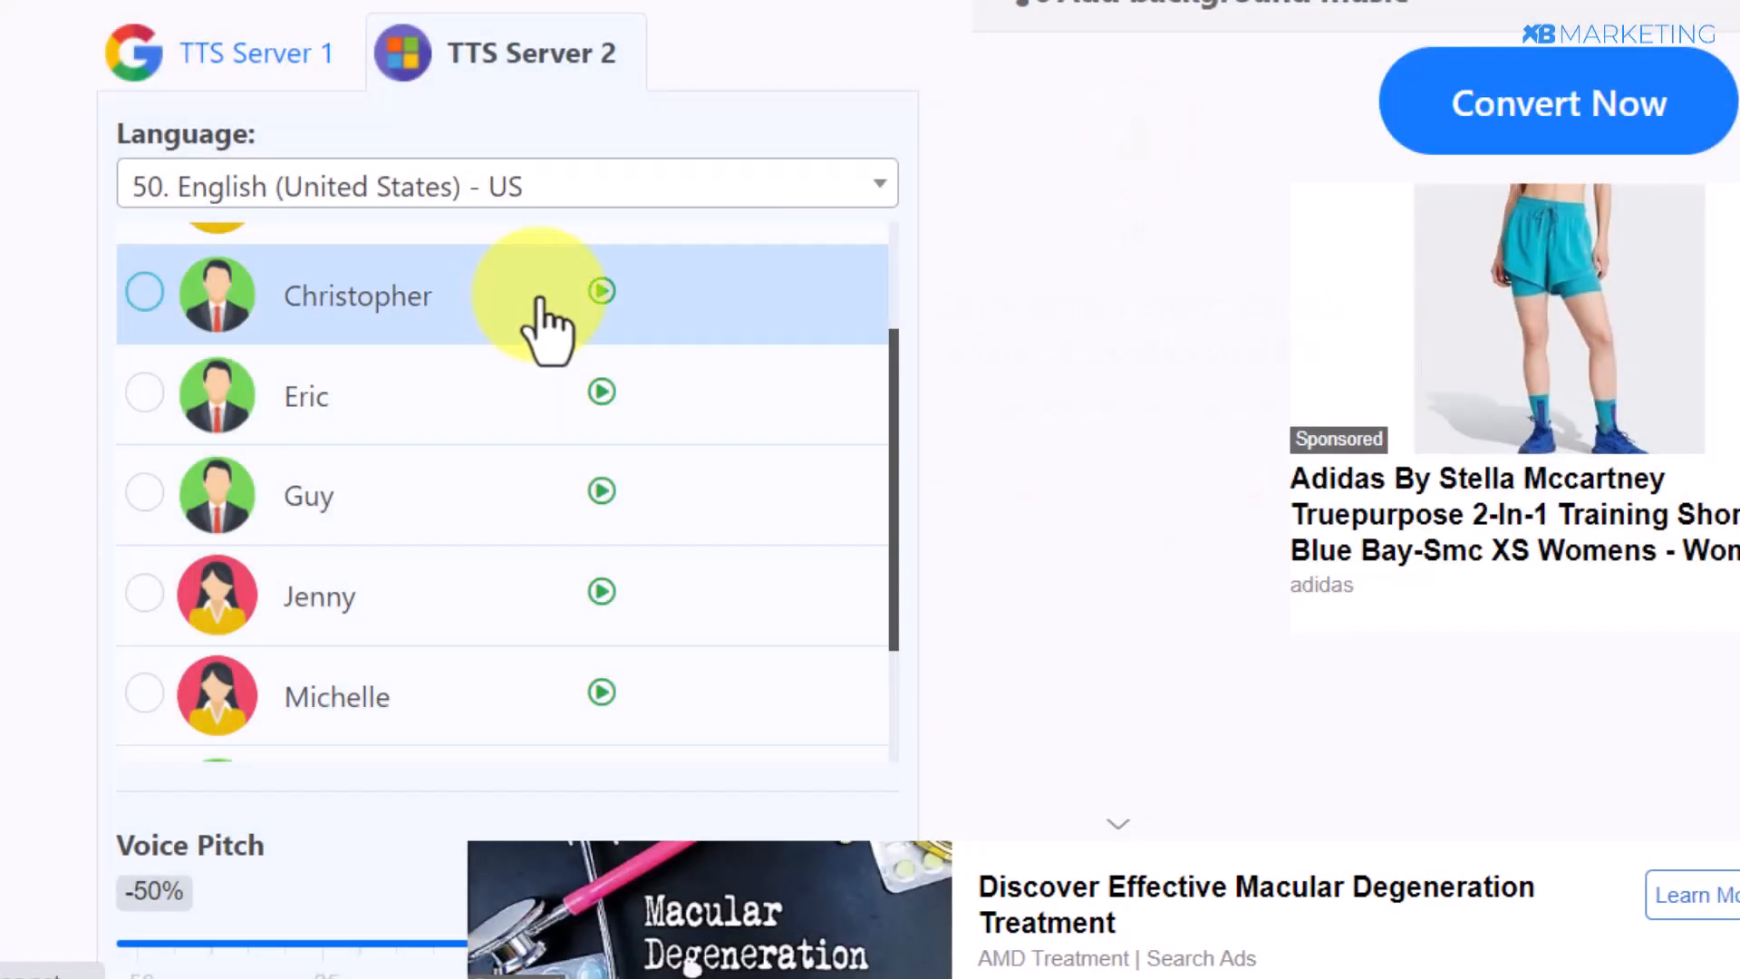
Check the pasted affirmations and convert them to speech
{"action": "scroll", "coordinate": [1068, 155], "scroll_direction": "up", "scroll_amount": 7}
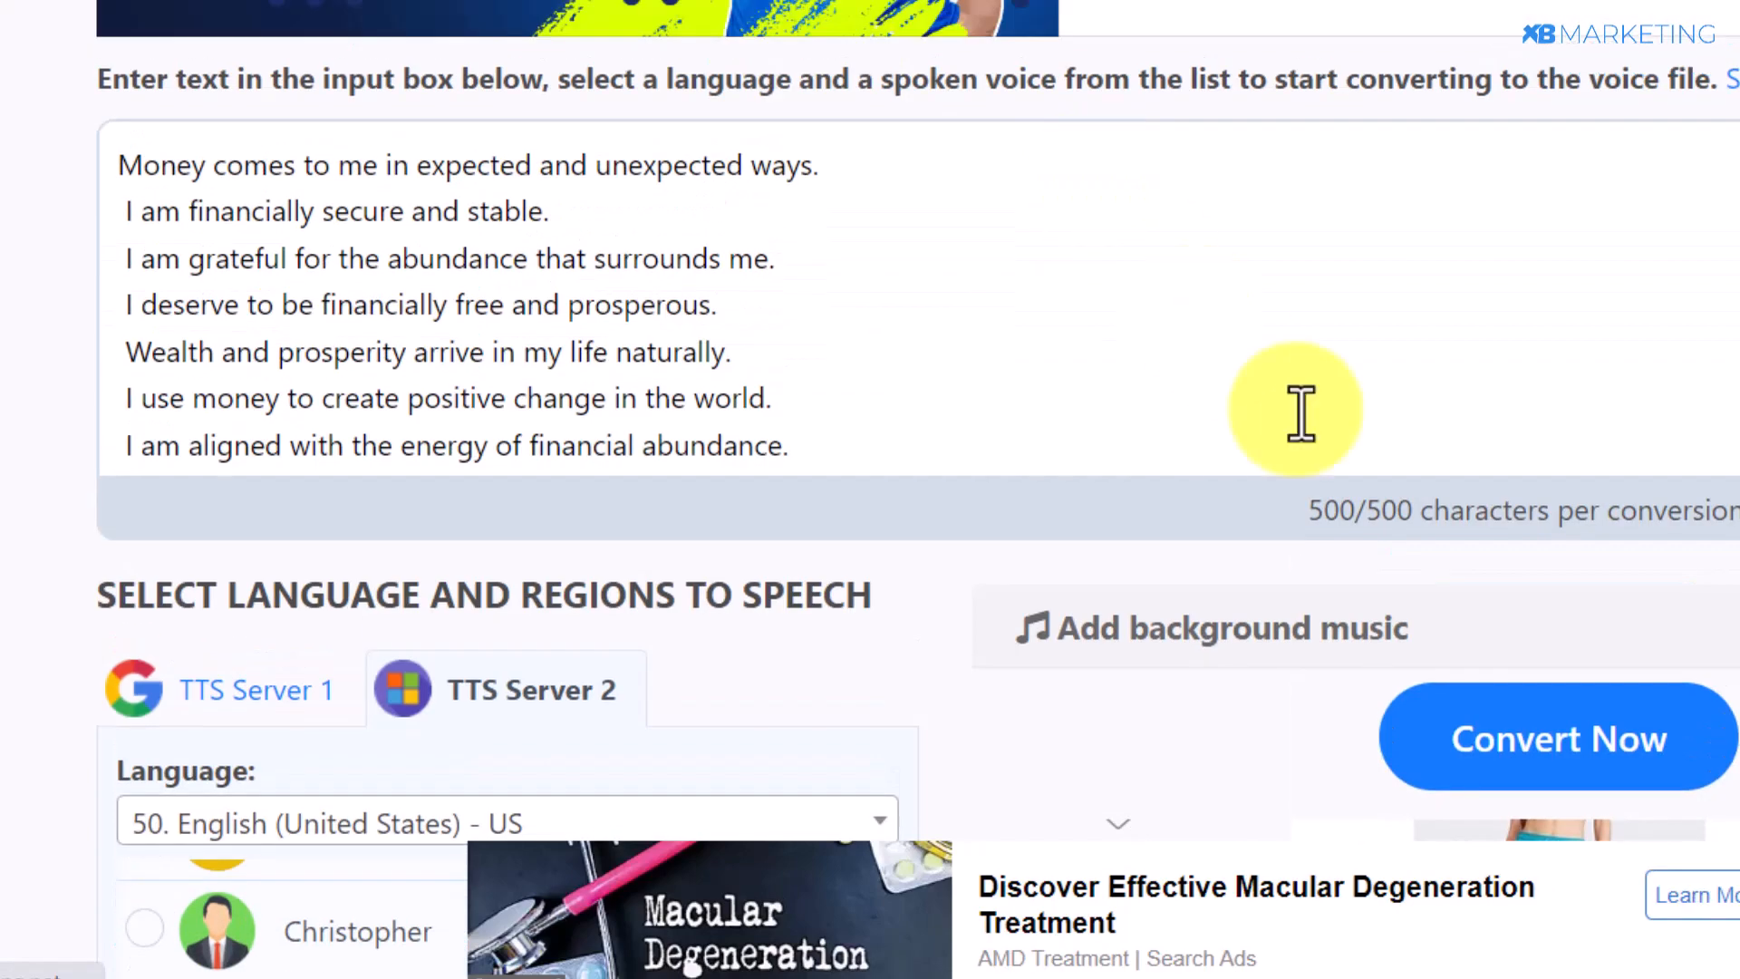
{"action": "scroll", "coordinate": [1297, 408], "scroll_direction": "down", "scroll_amount": 2}
{"action": "scroll", "coordinate": [1546, 725], "scroll_direction": "down", "scroll_amount": 4}
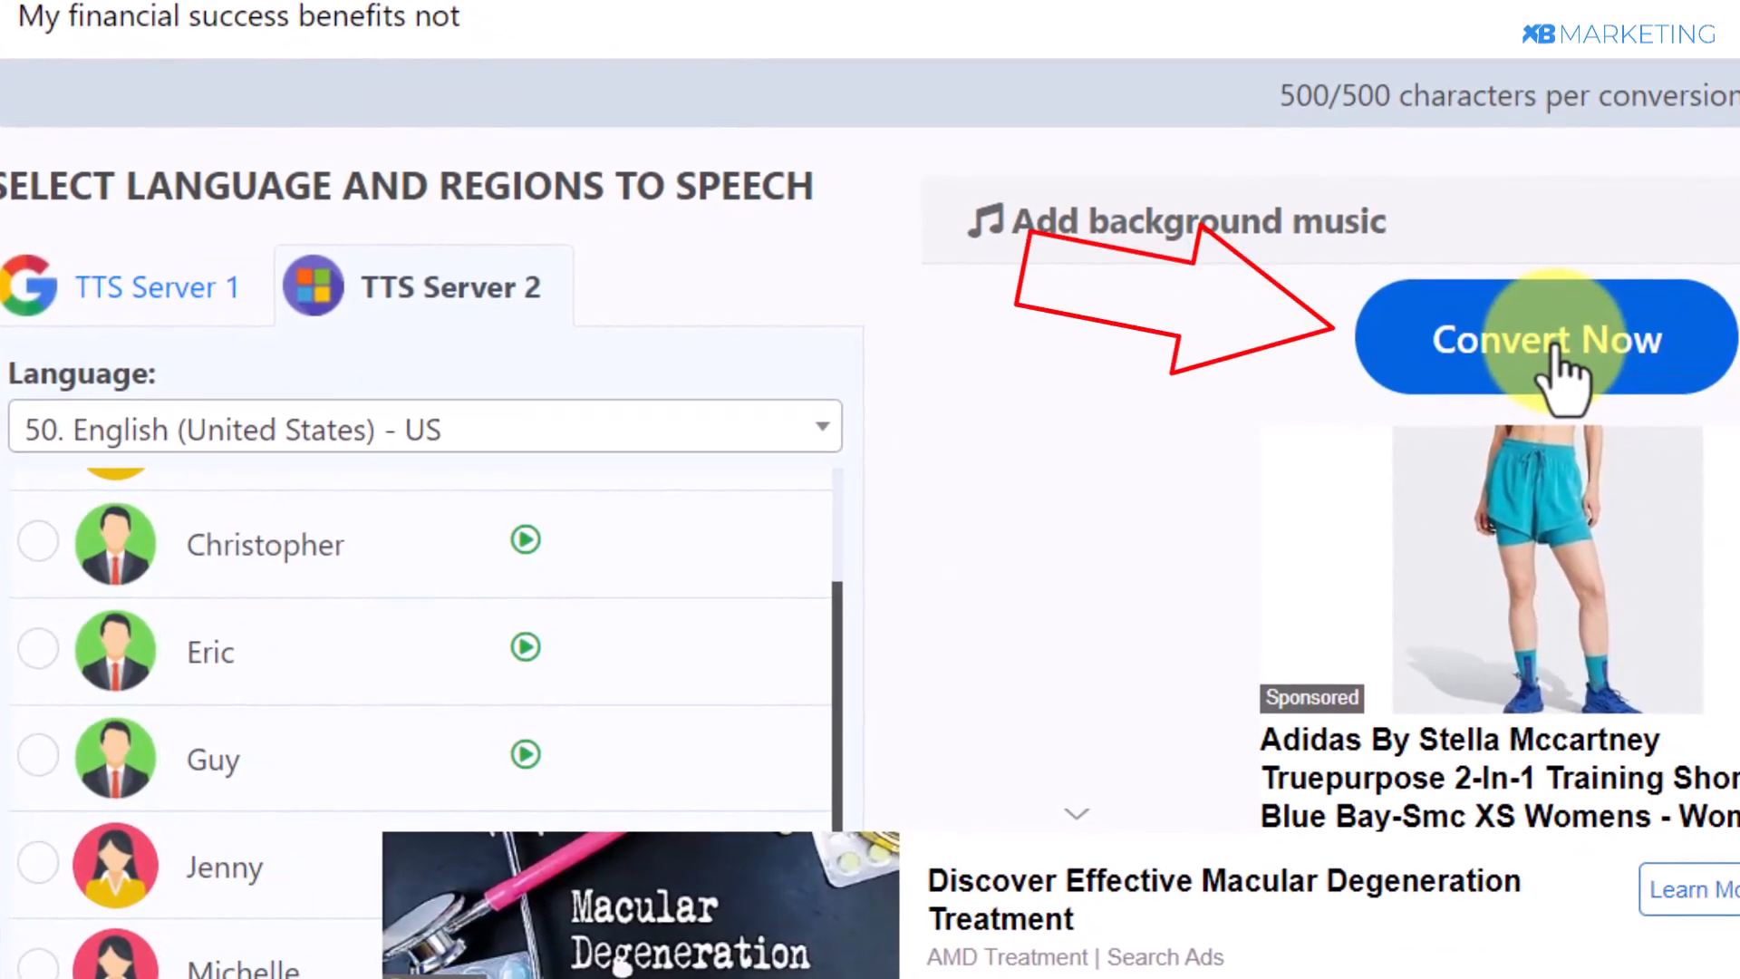
{"action": "left_click", "coordinate": [1557, 355]}
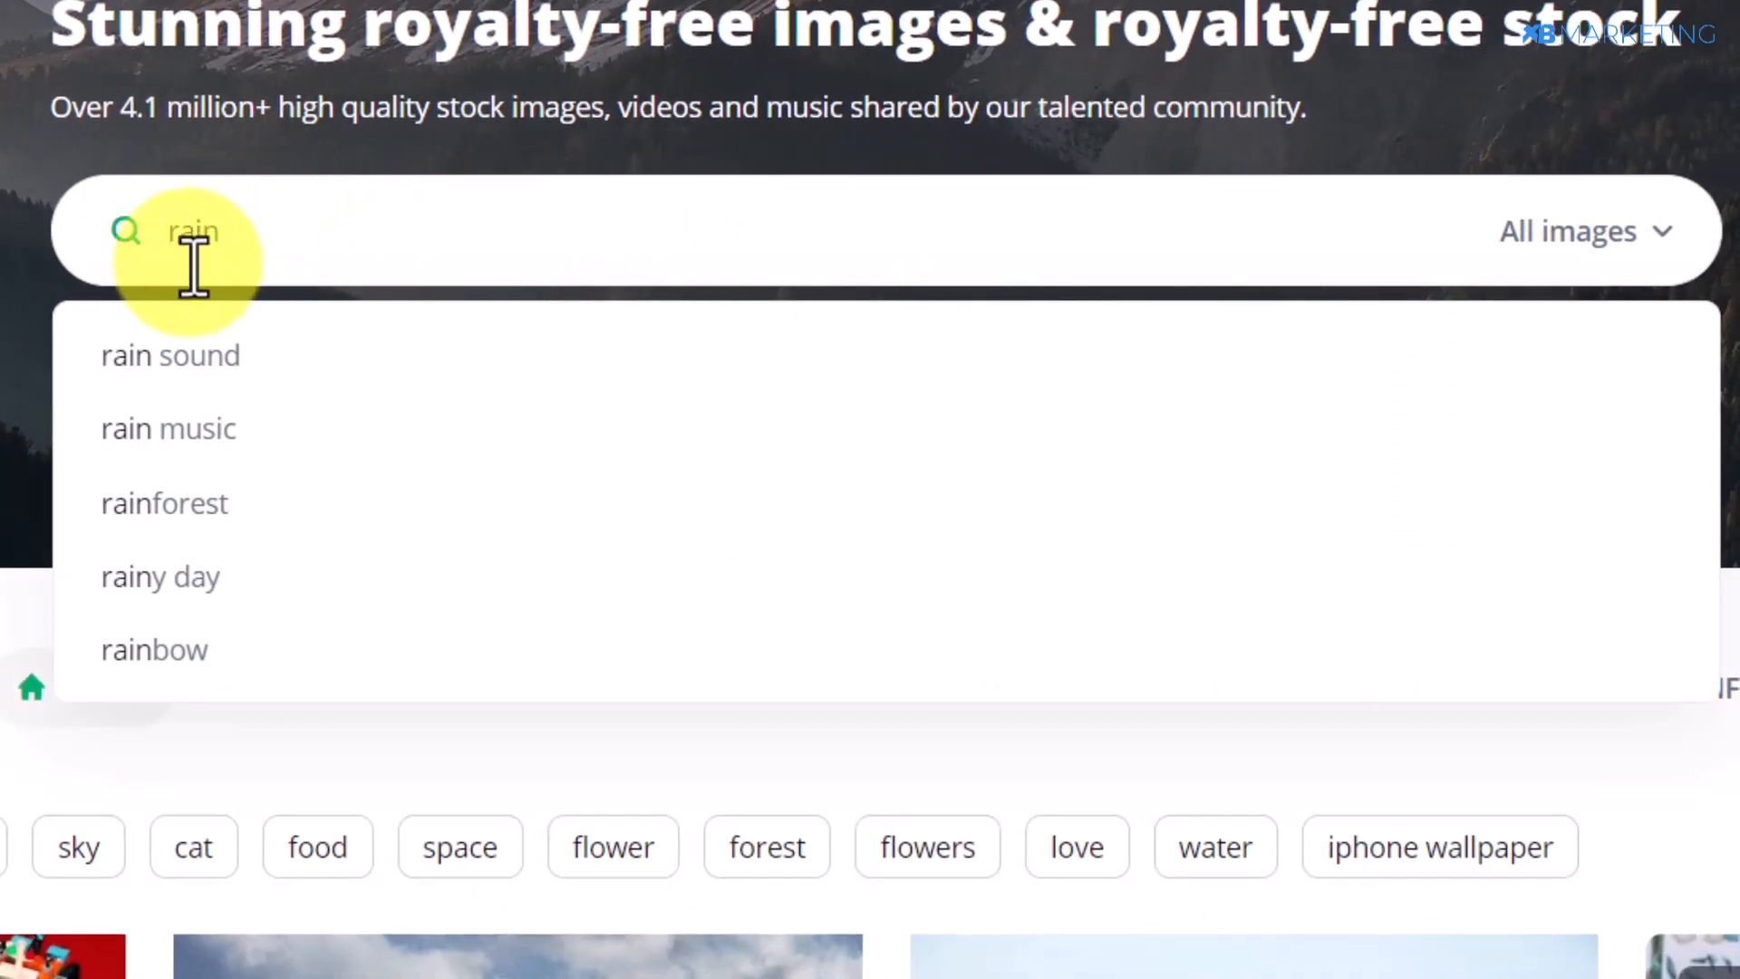
Switch to Pixabay, search Sound Effects for "rain", and look over the royalty-free results and their description
{"action": "left_click", "coordinate": [1545, 267]}
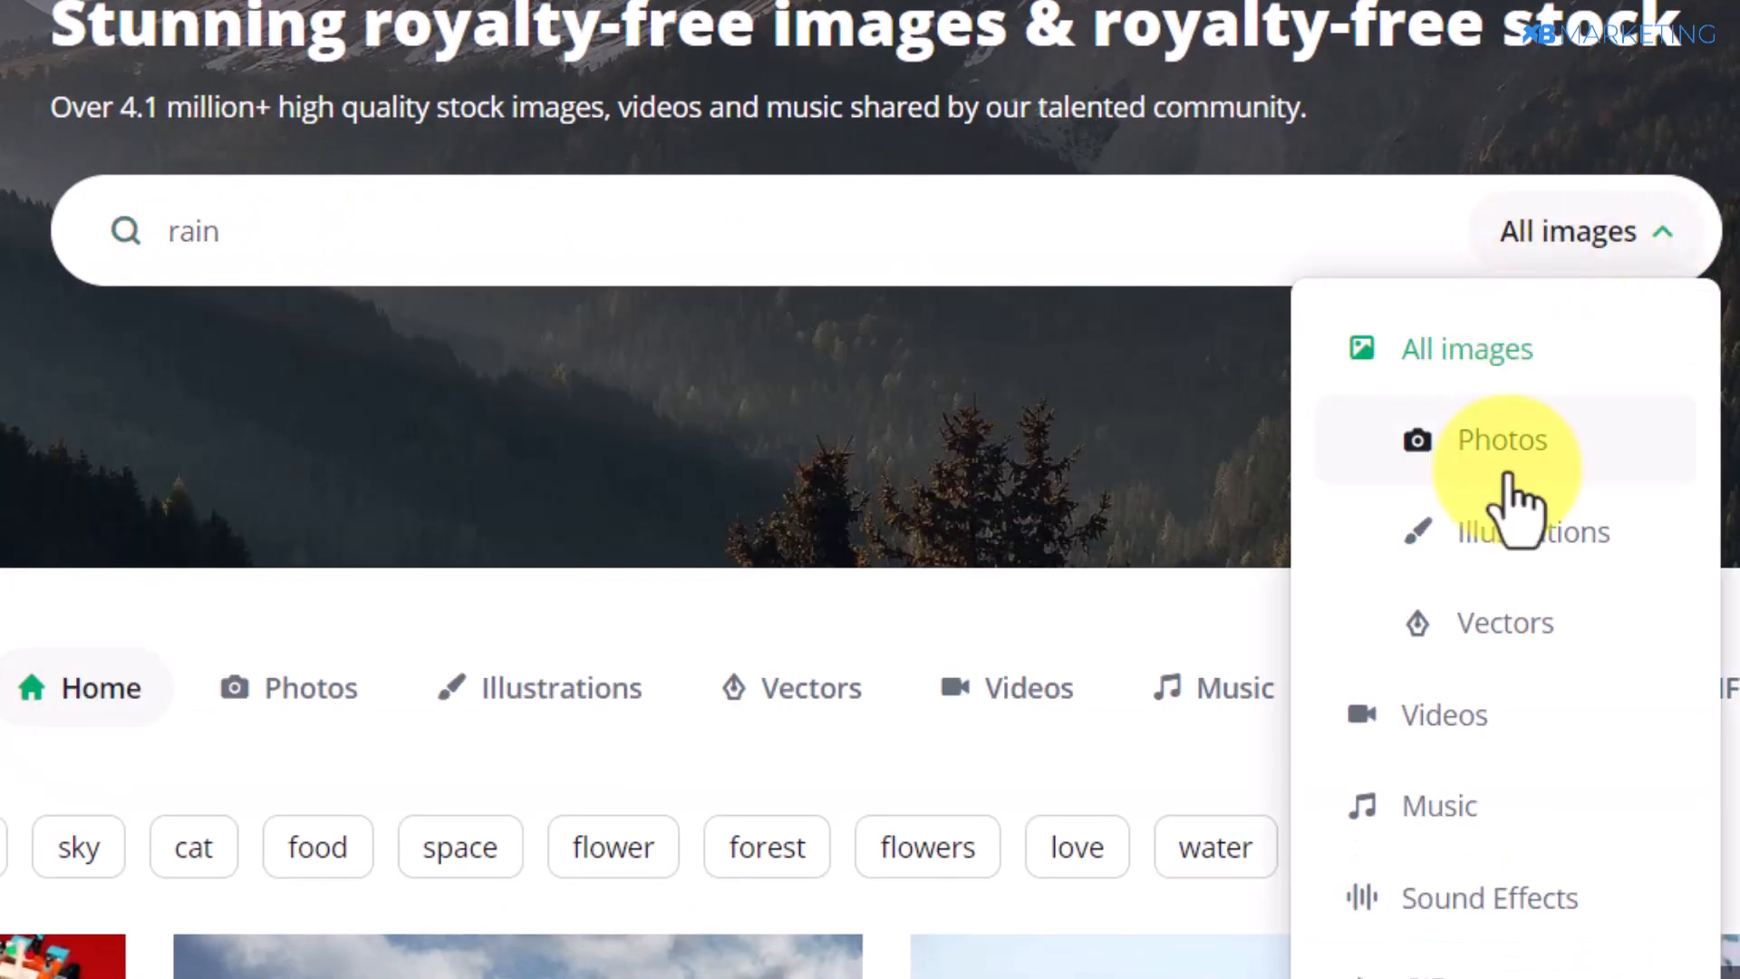
{"action": "left_click", "coordinate": [1509, 909]}
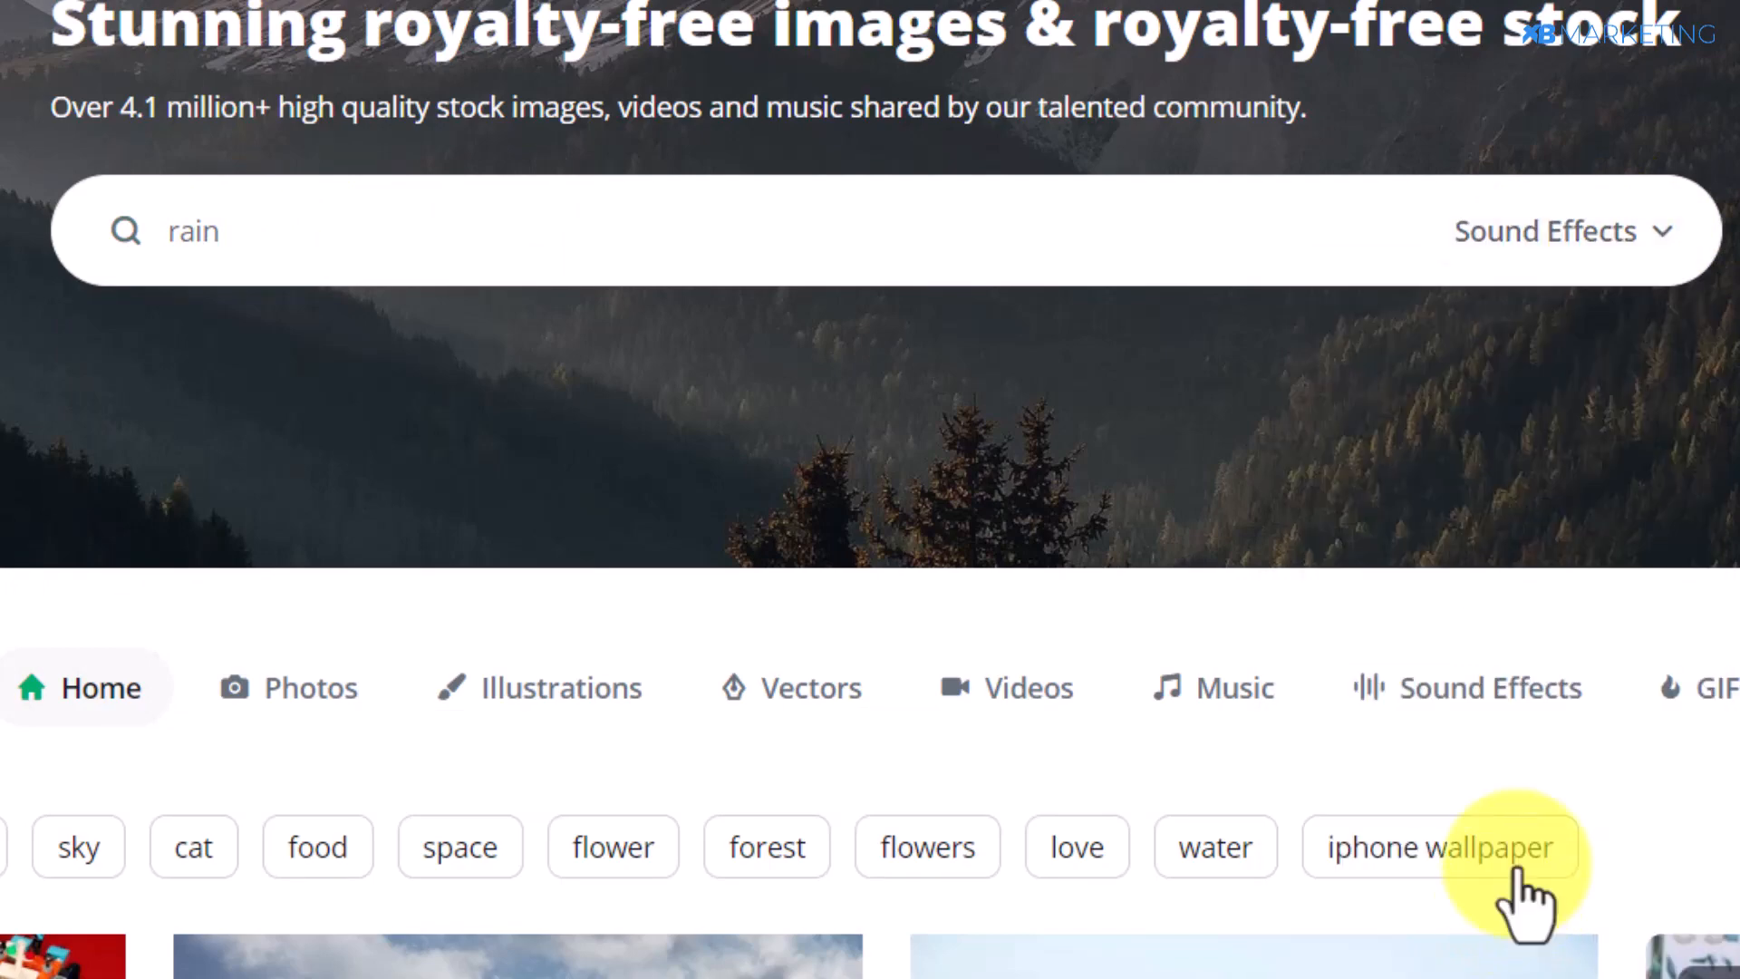
{"action": "key", "text": "Return"}
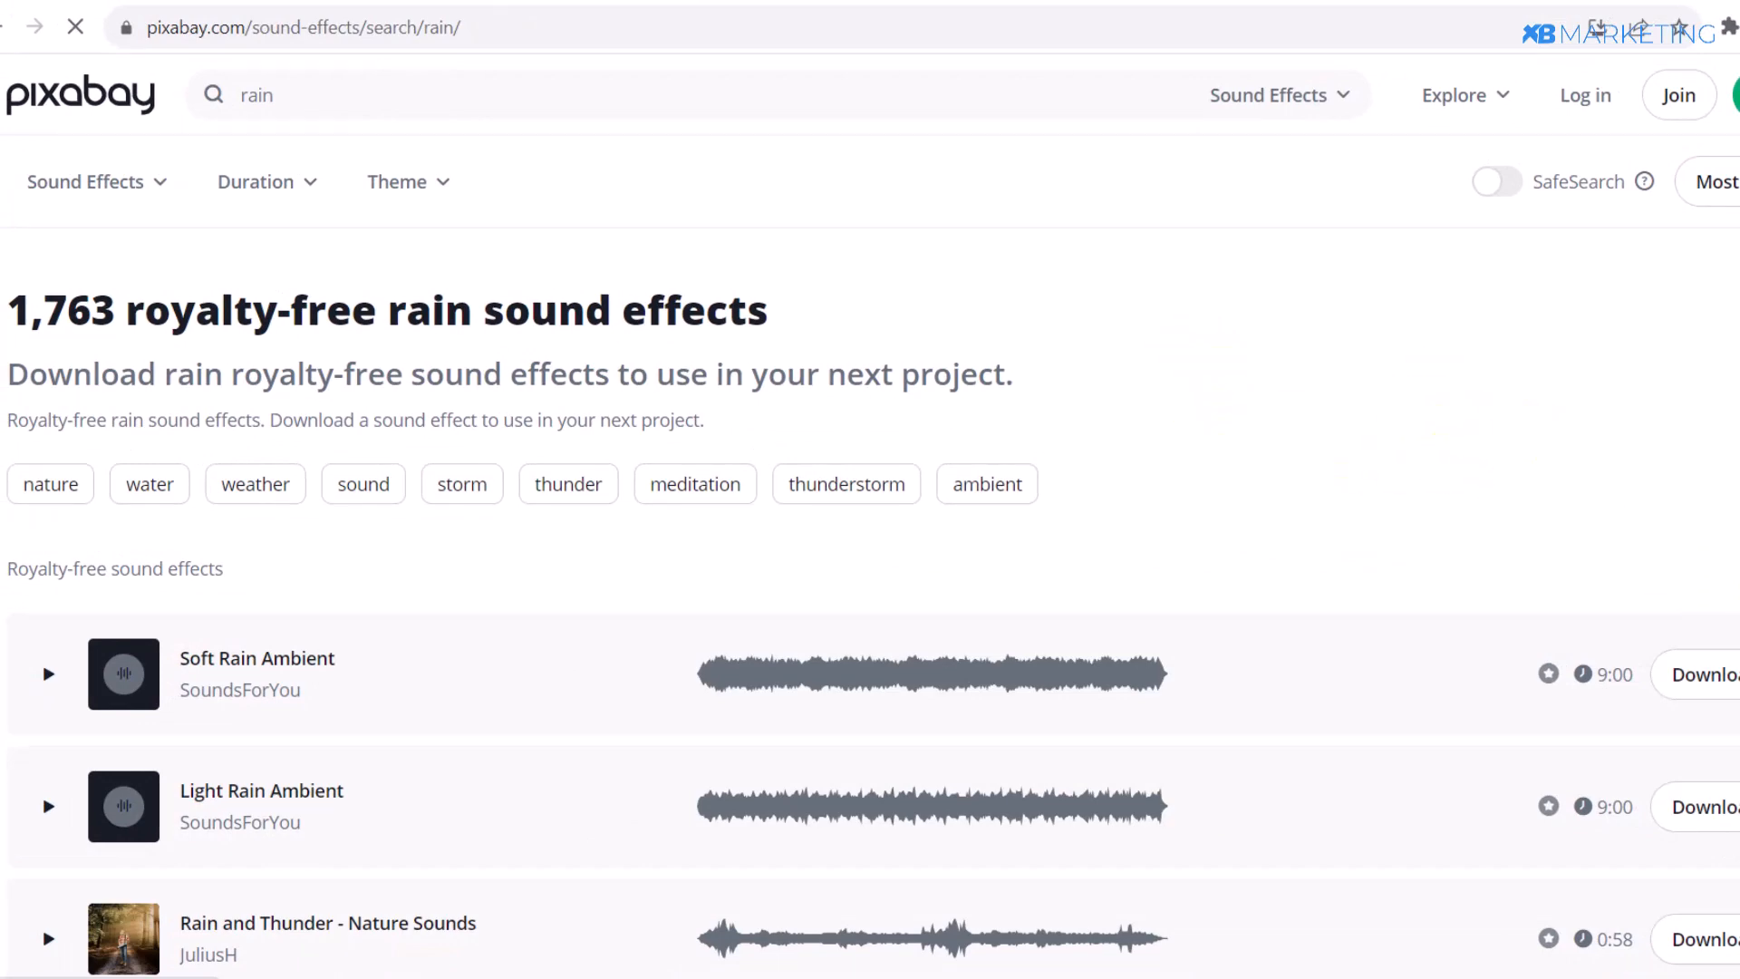
{"action": "scroll", "coordinate": [1731, 594], "scroll_direction": "down", "scroll_amount": 3}
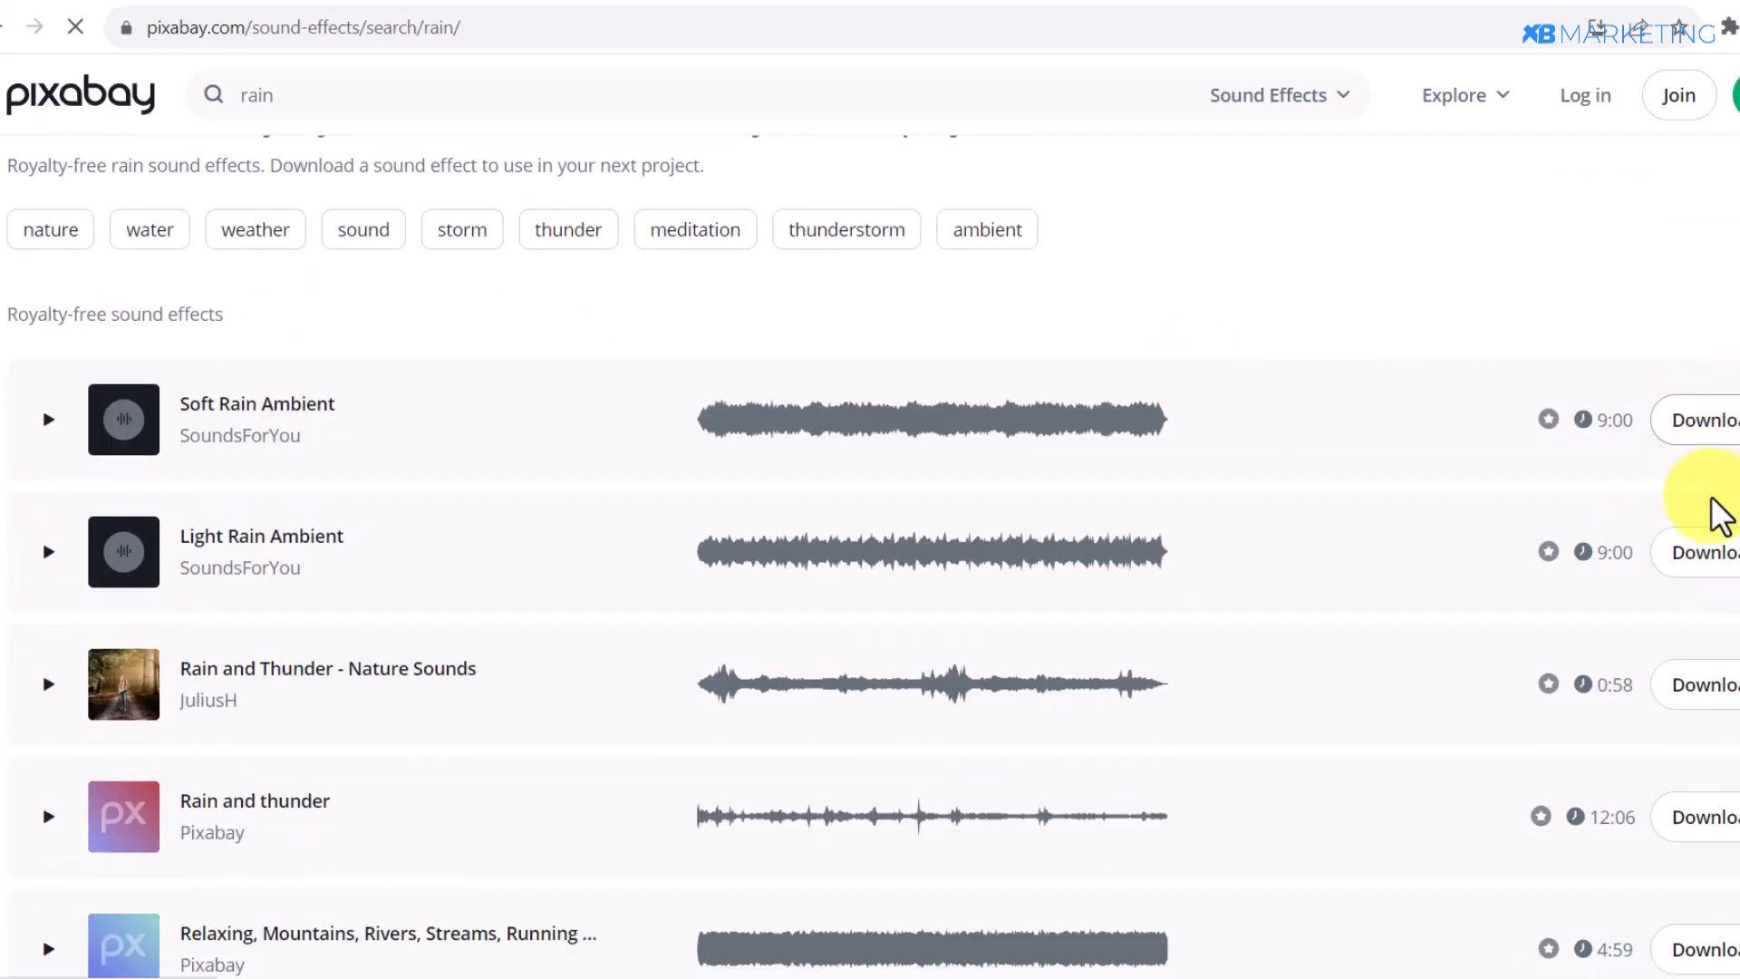
{"action": "scroll", "coordinate": [1704, 631], "scroll_direction": "up", "scroll_amount": 2}
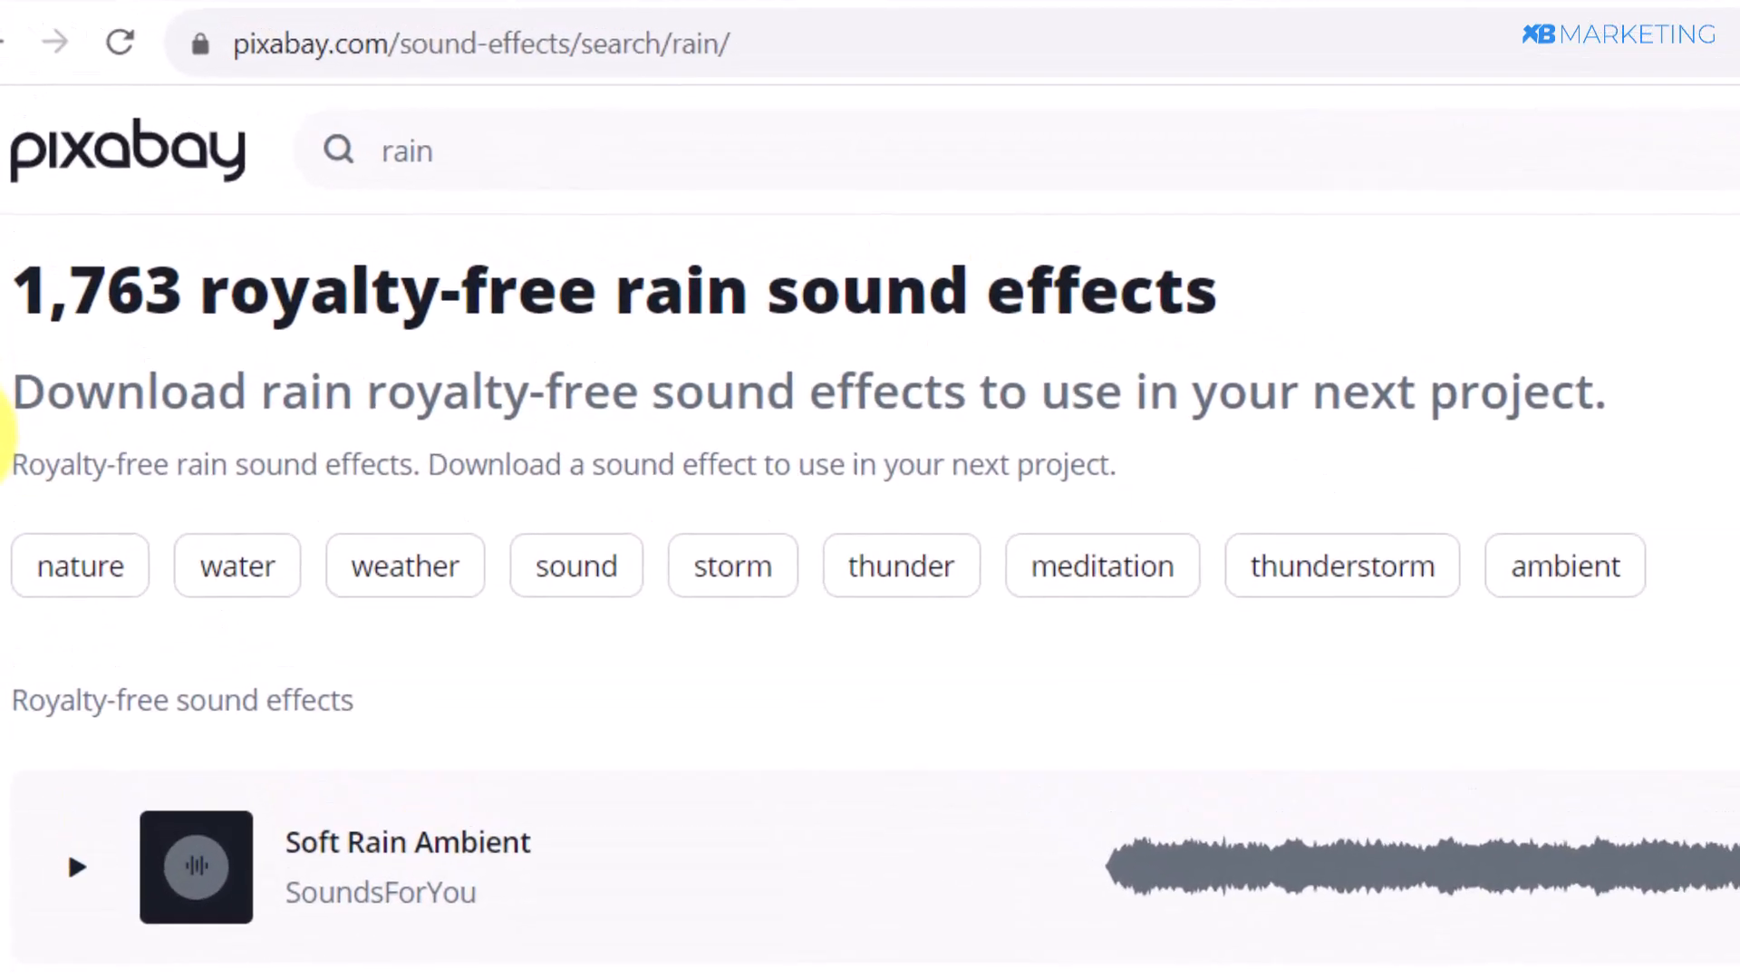
{"action": "left_click_drag", "start_coordinate": [11, 464], "coordinate": [1200, 453]}
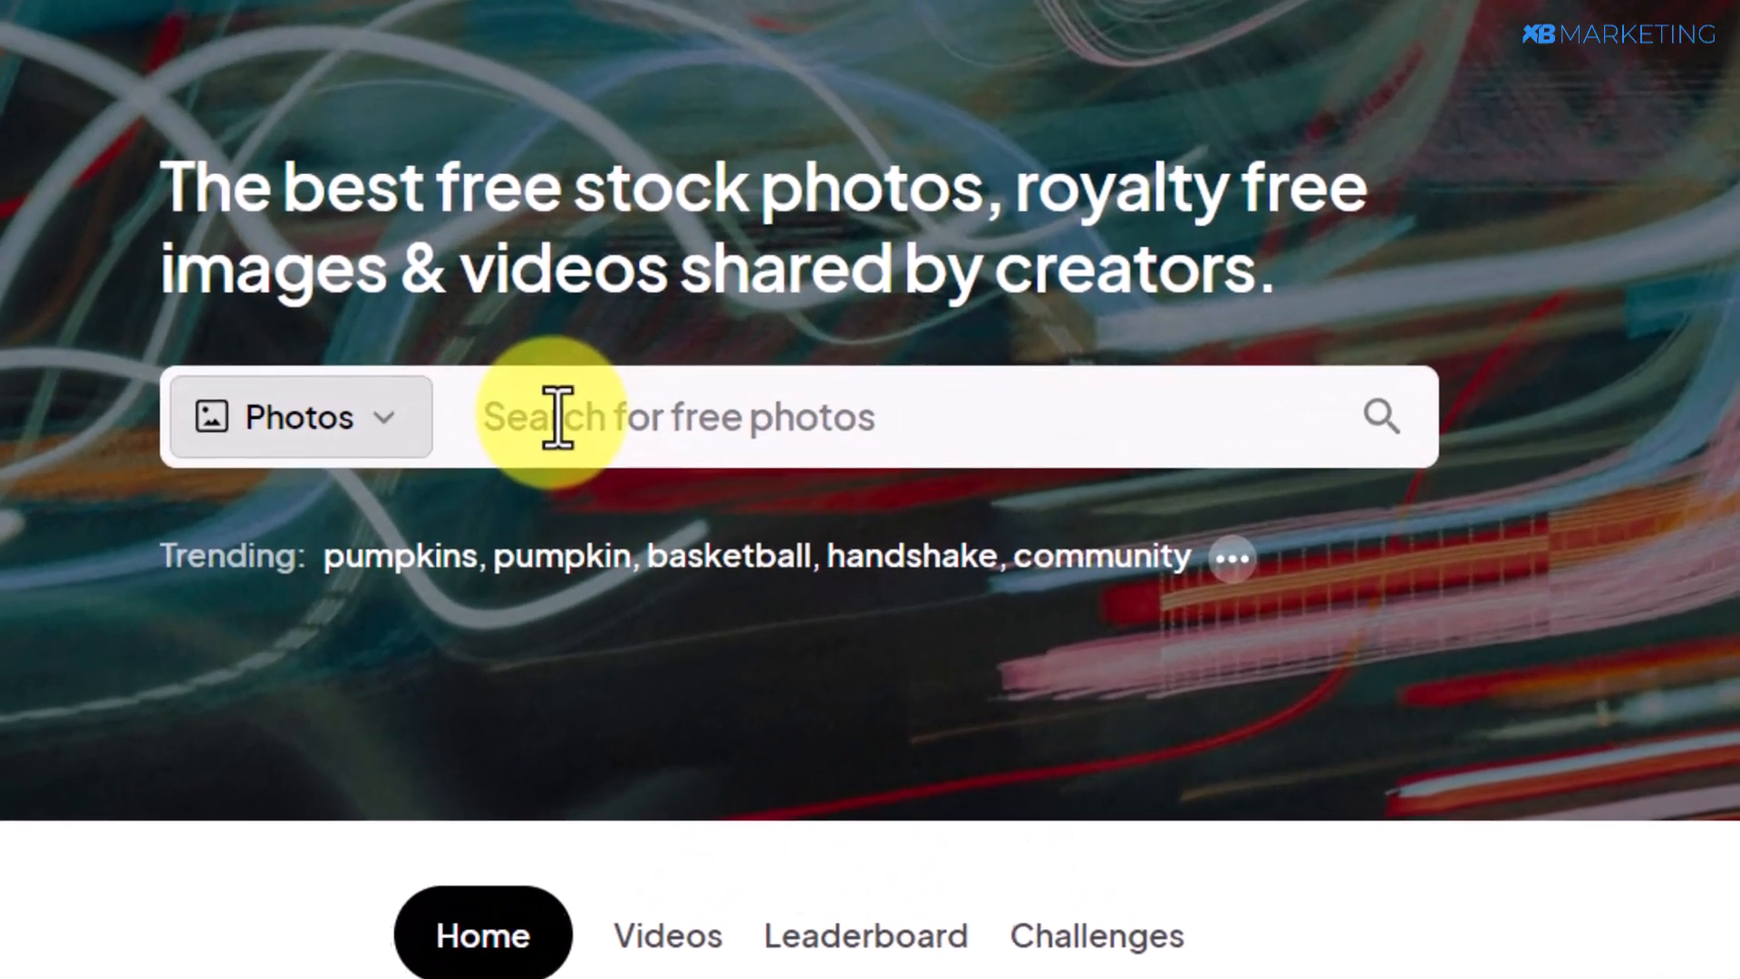
Switch to Pexels, search its free photos for "money", and browse the resulting images
{"action": "left_click", "coordinate": [780, 414]}
{"action": "type", "text": "money"}
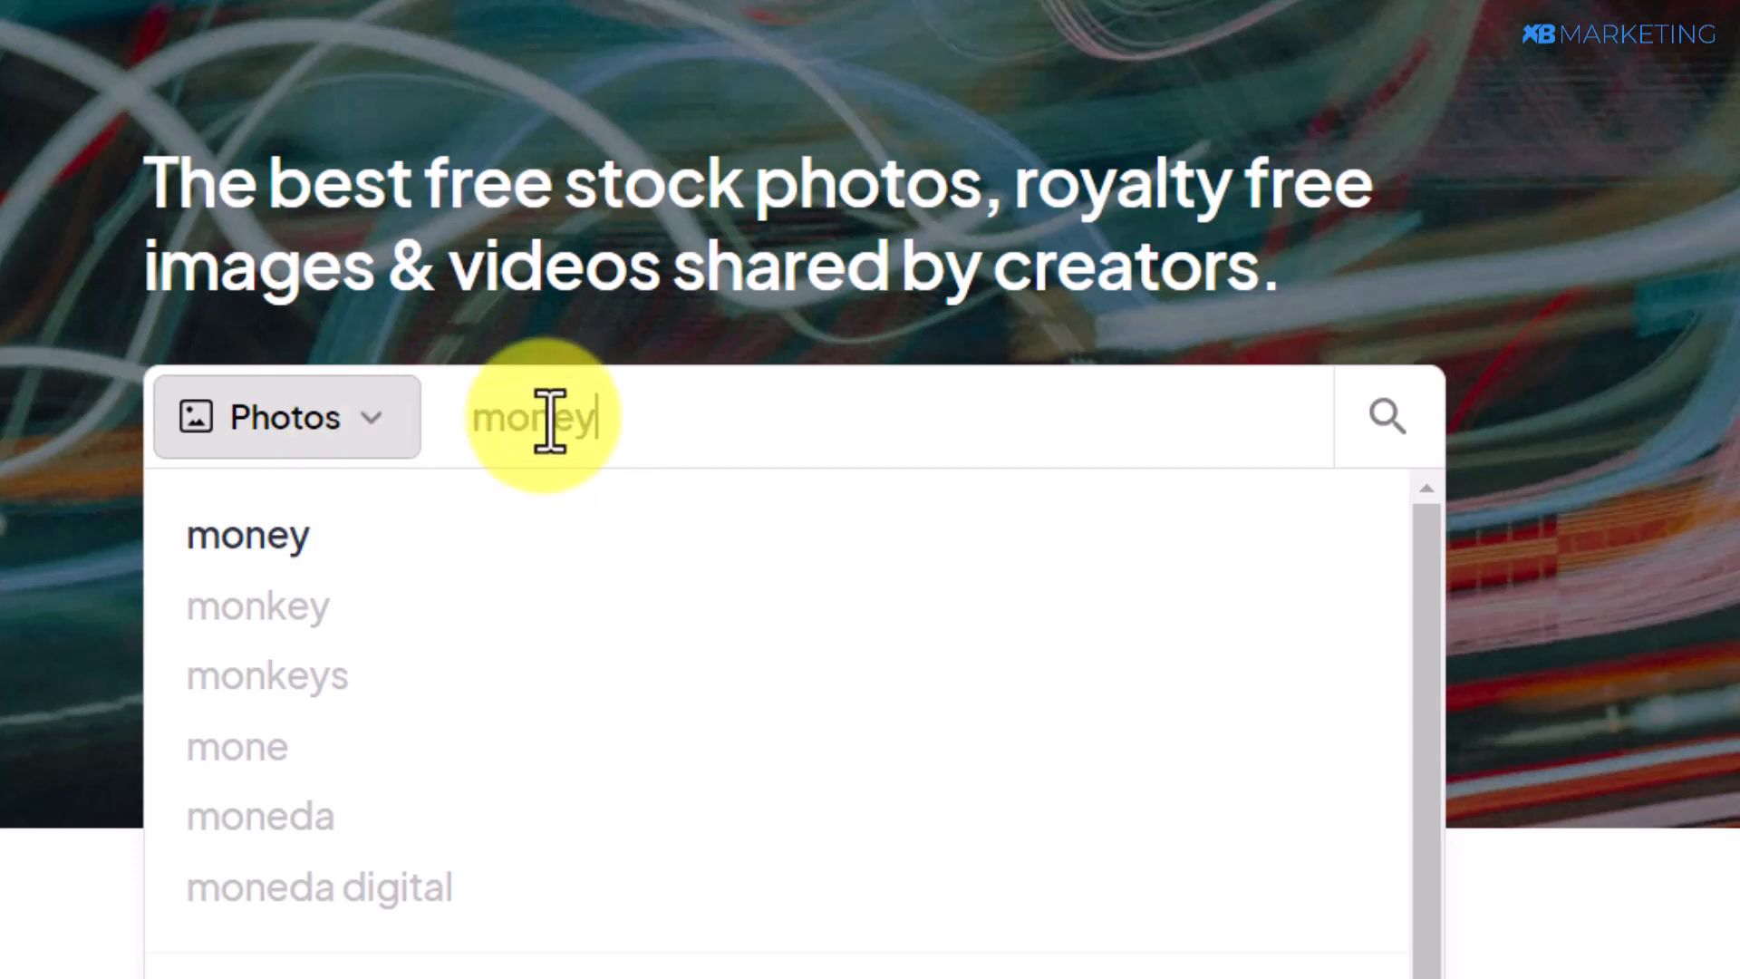
{"action": "left_click", "coordinate": [276, 540]}
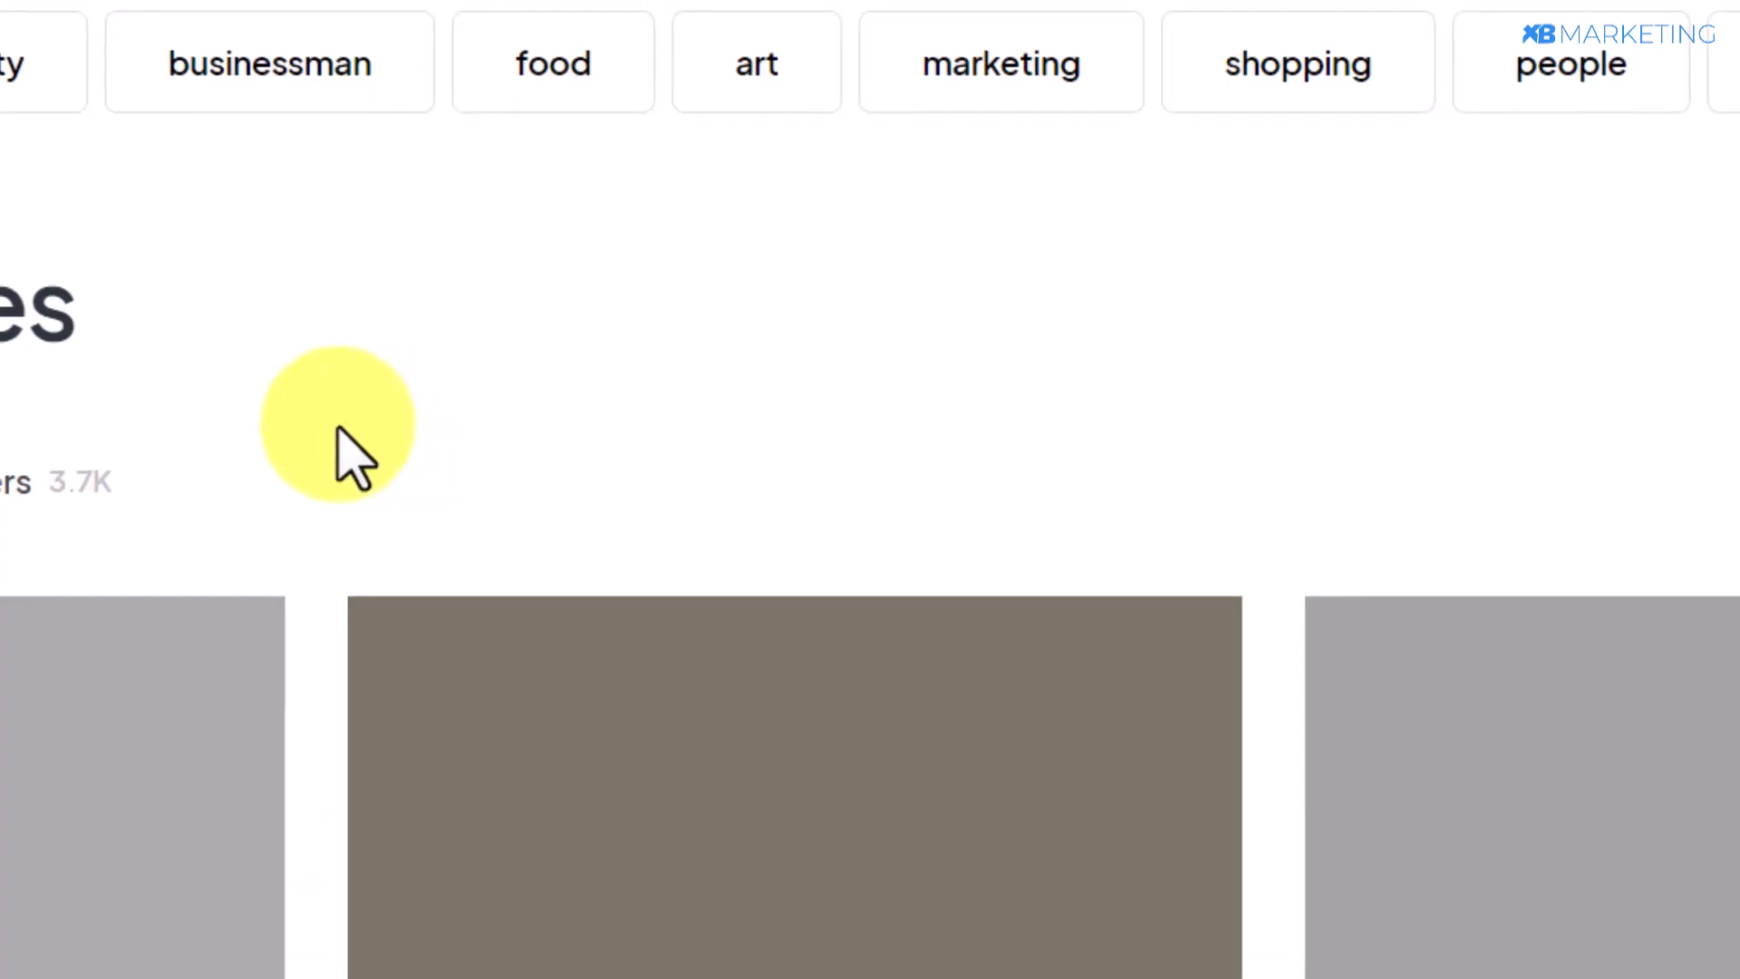
{"action": "scroll", "coordinate": [118, 322], "scroll_direction": "down", "scroll_amount": 1}
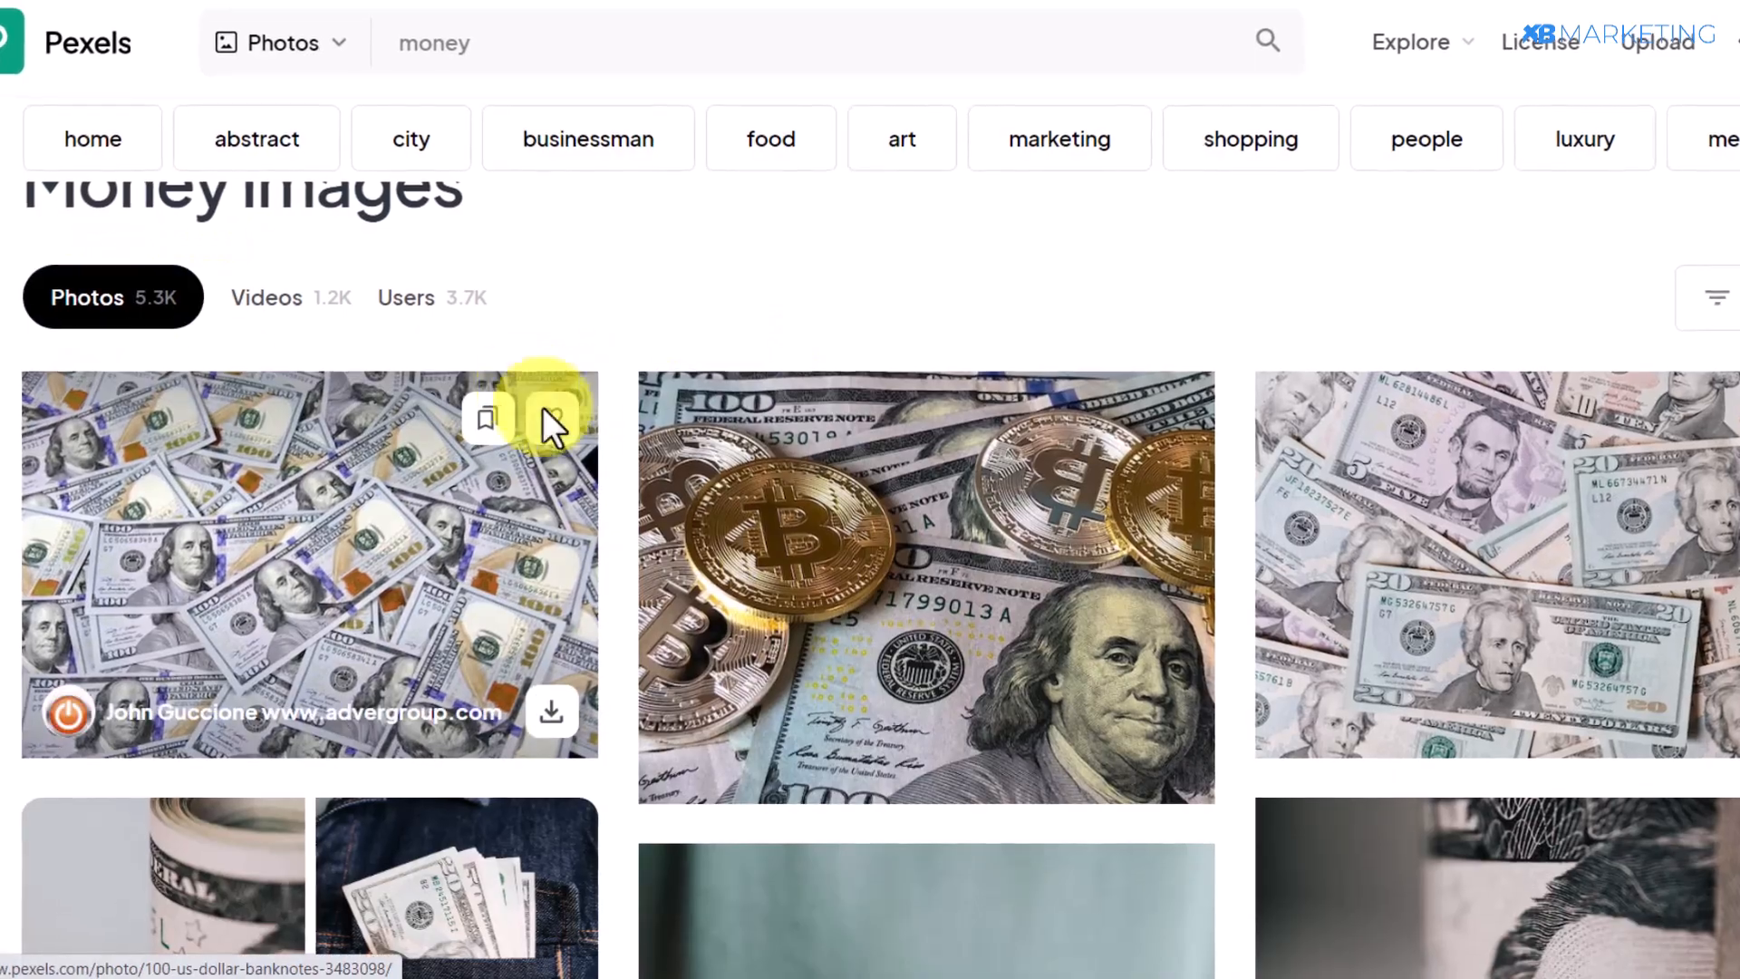
{"action": "scroll", "coordinate": [964, 498], "scroll_direction": "down", "scroll_amount": 15}
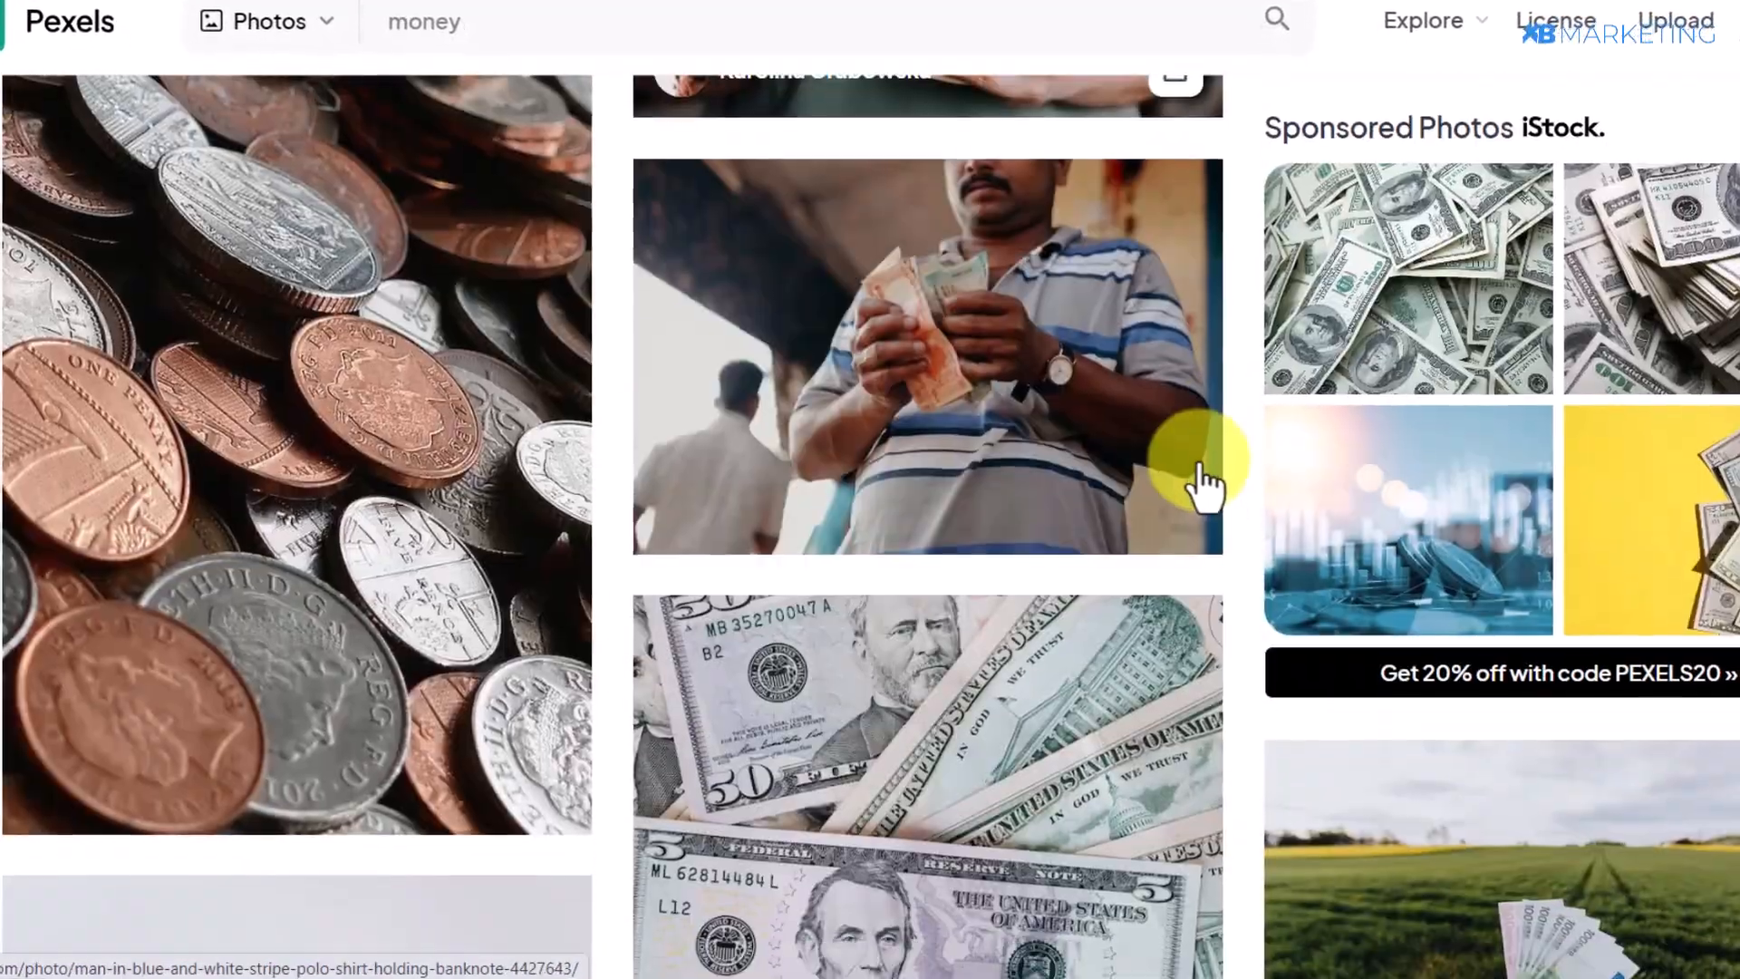
{"action": "scroll", "coordinate": [1201, 484], "scroll_direction": "down", "scroll_amount": 15}
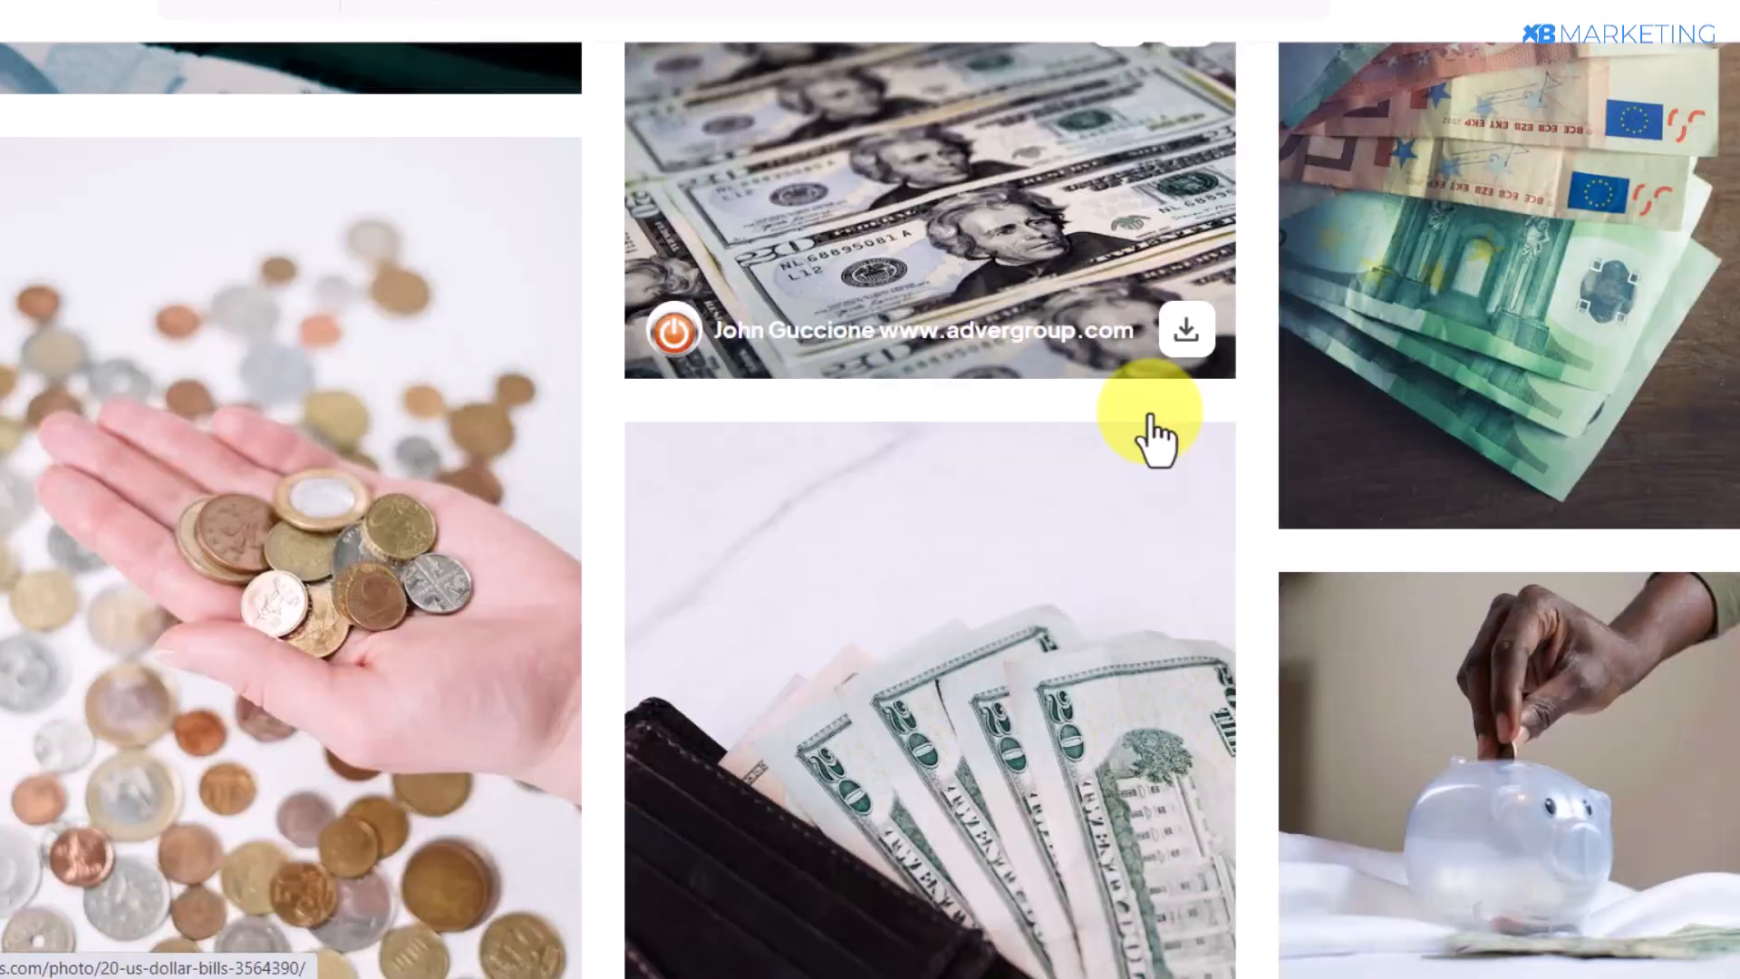
{"action": "scroll", "coordinate": [1156, 437], "scroll_direction": "down", "scroll_amount": 15}
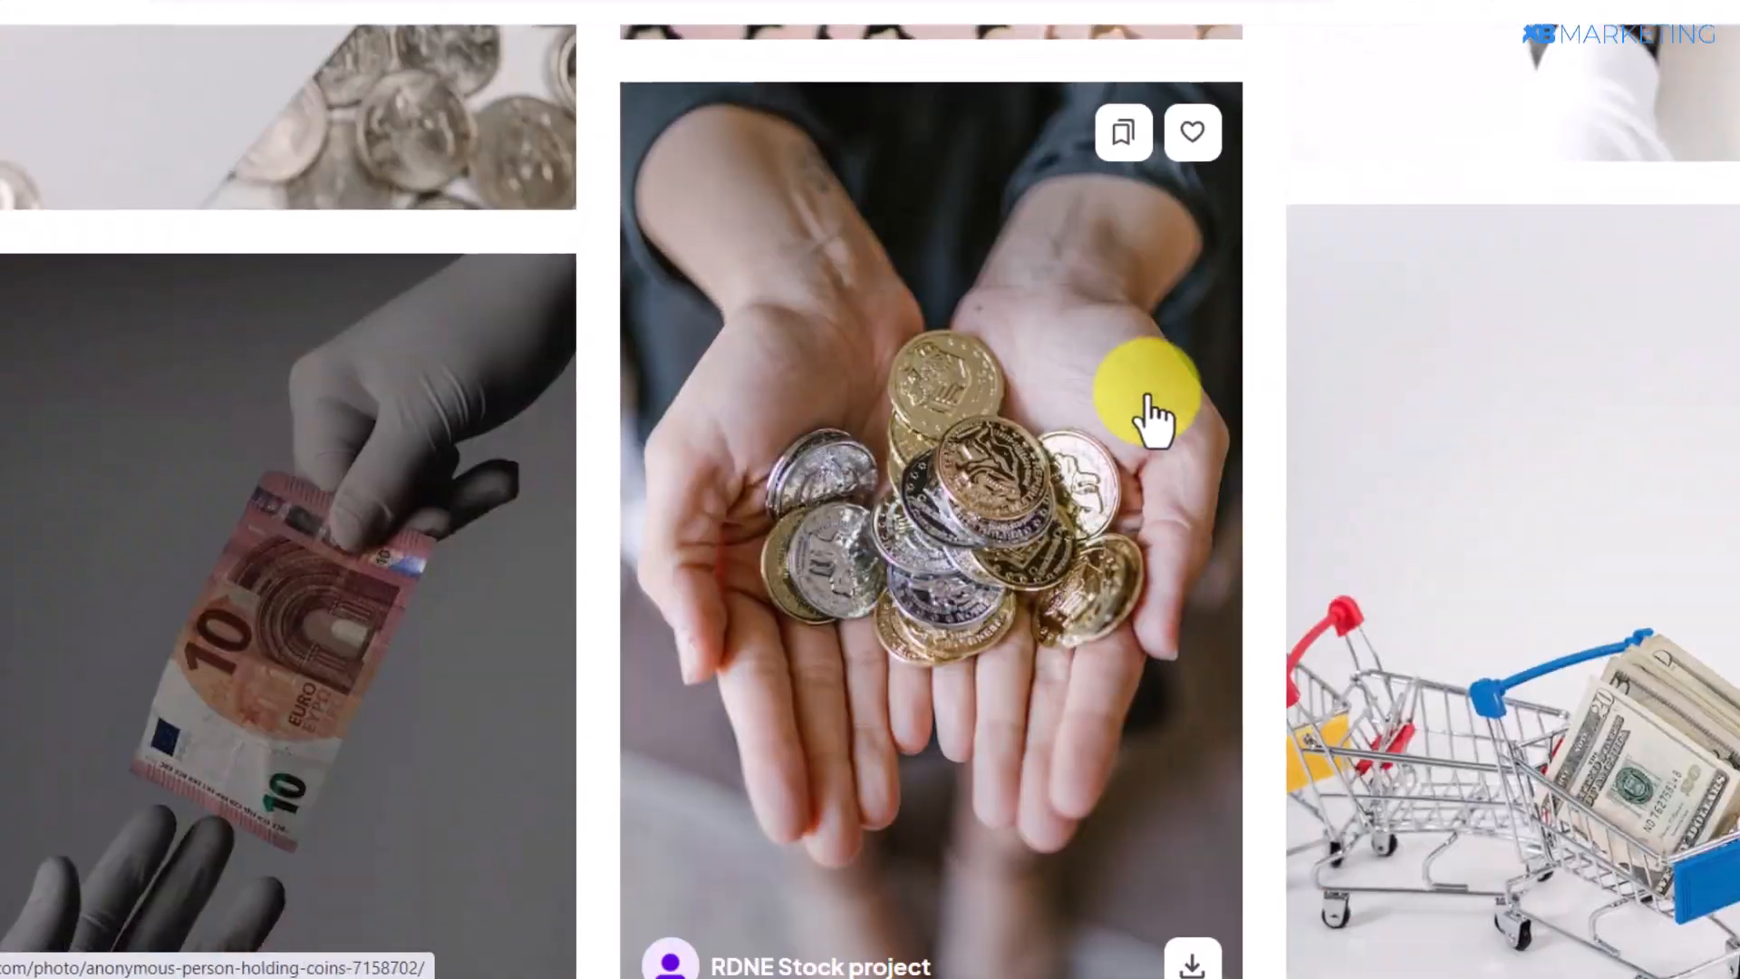
{"action": "scroll", "coordinate": [1149, 397], "scroll_direction": "down", "scroll_amount": 12}
Switch to Canva and create a new blank Video design
{"action": "left_click", "coordinate": [1474, 297]}
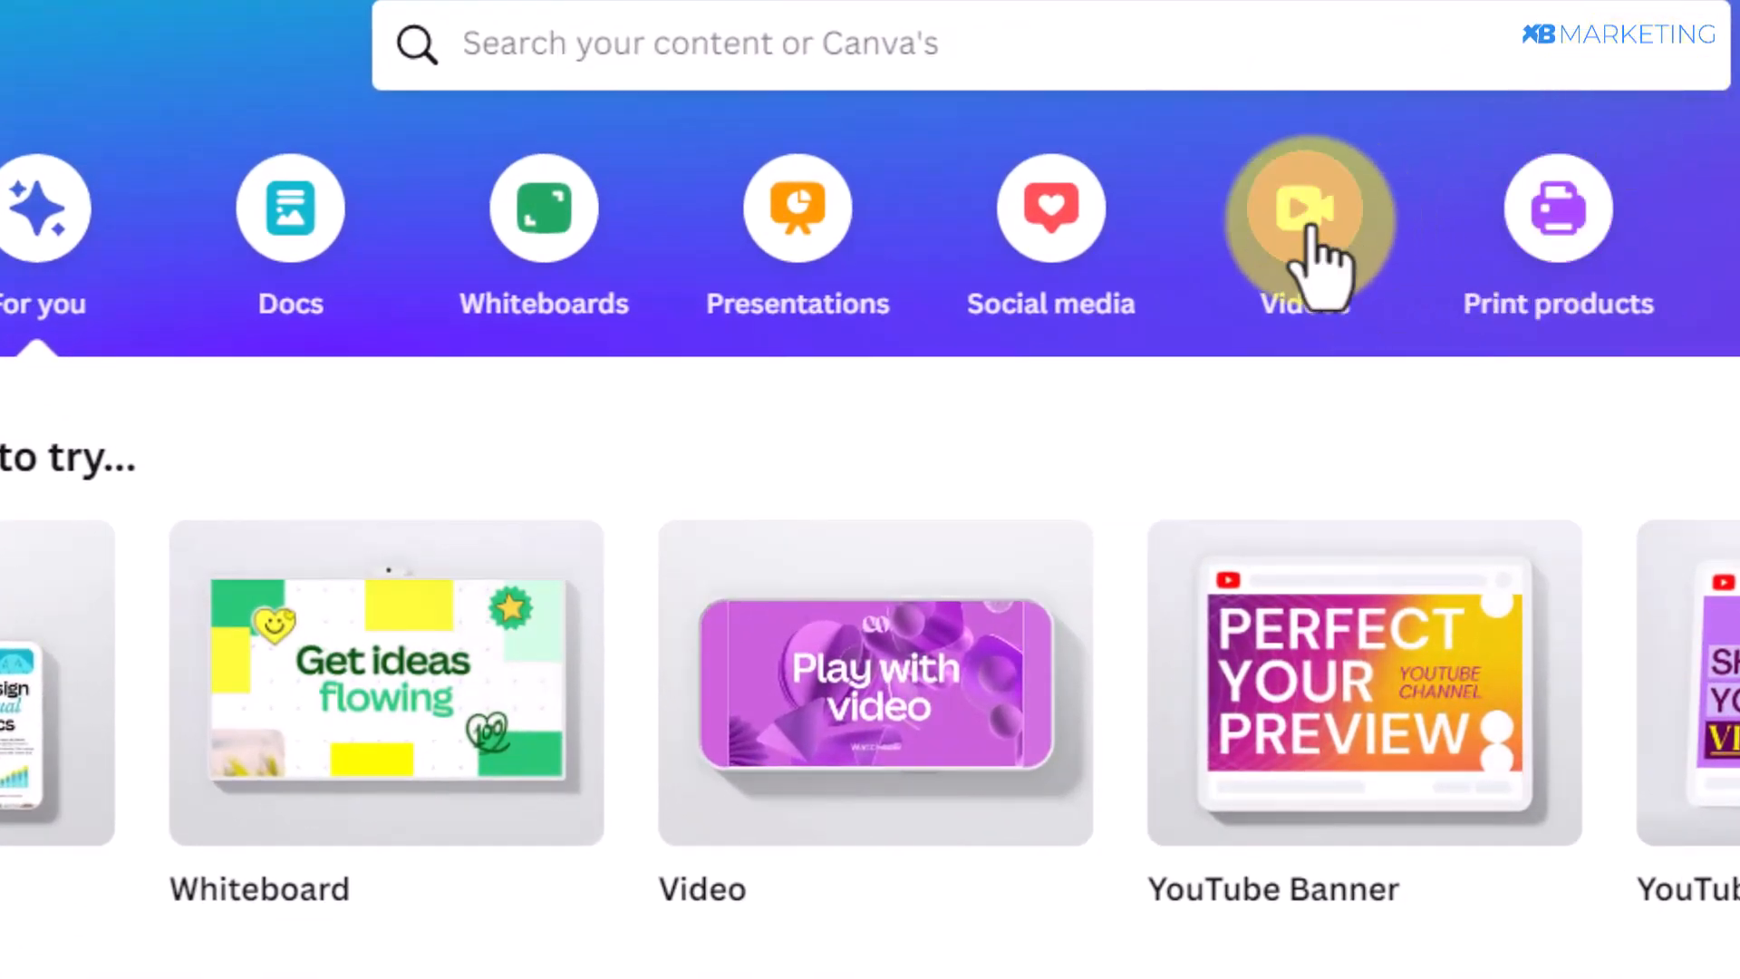
{"action": "left_click", "coordinate": [785, 766]}
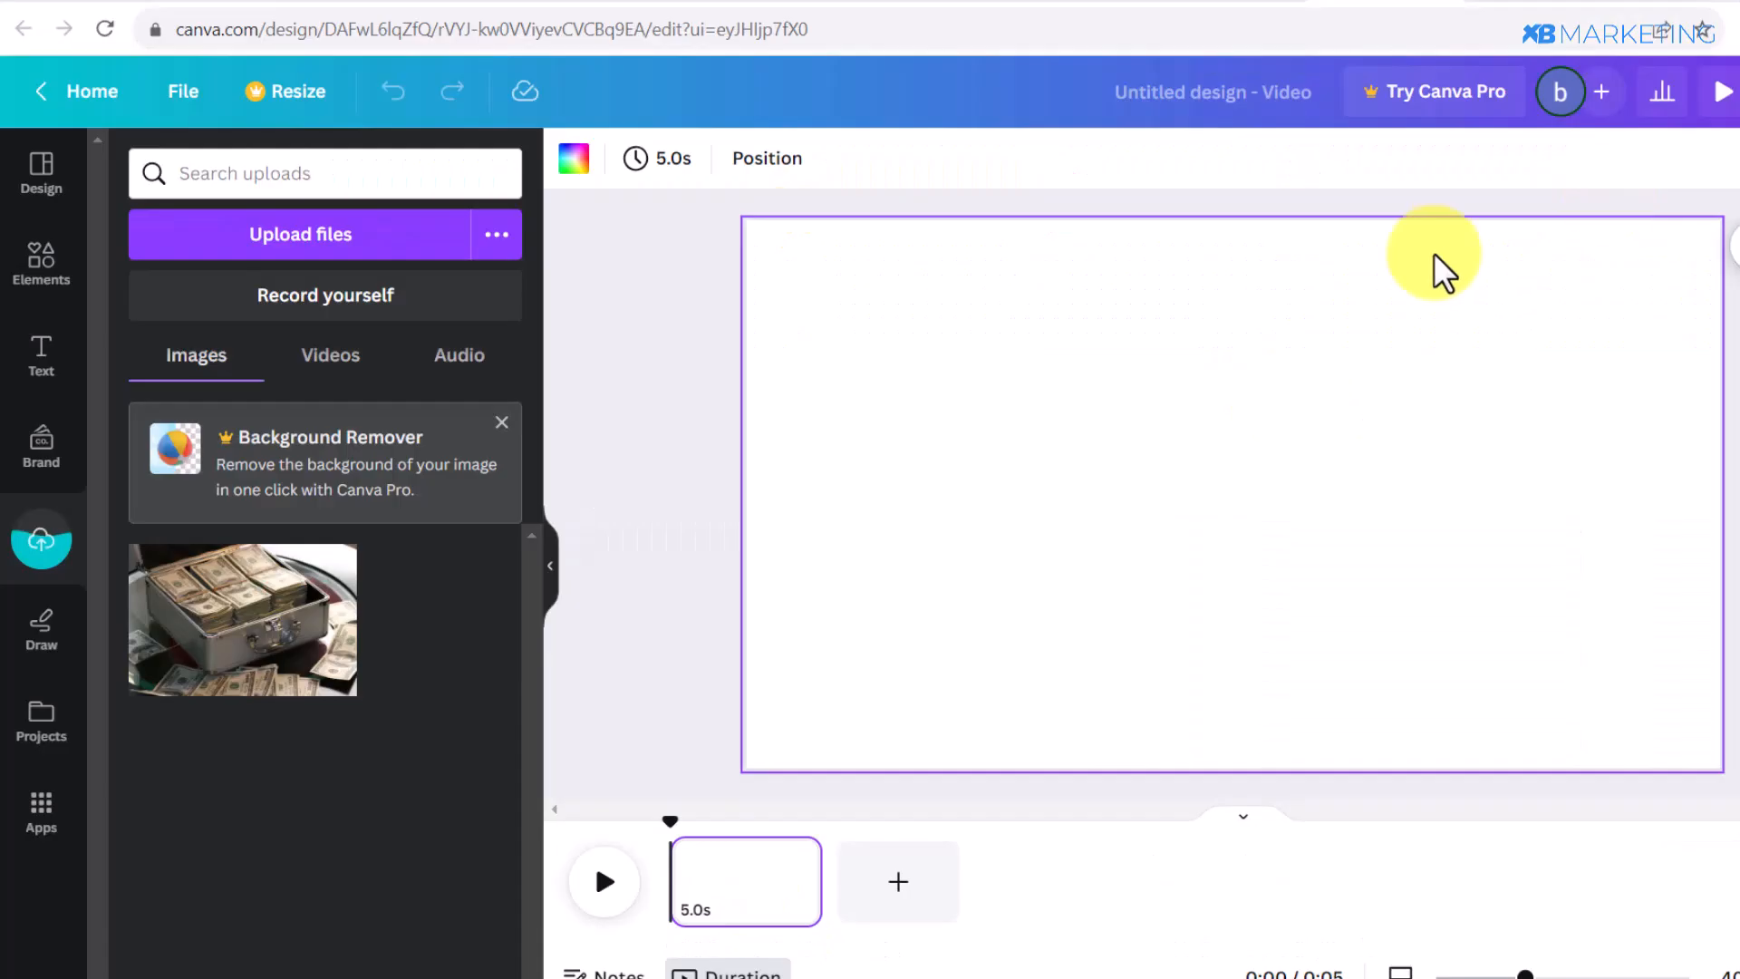
{"action": "left_click_drag", "start_coordinate": [272, 590], "coordinate": [266, 617]}
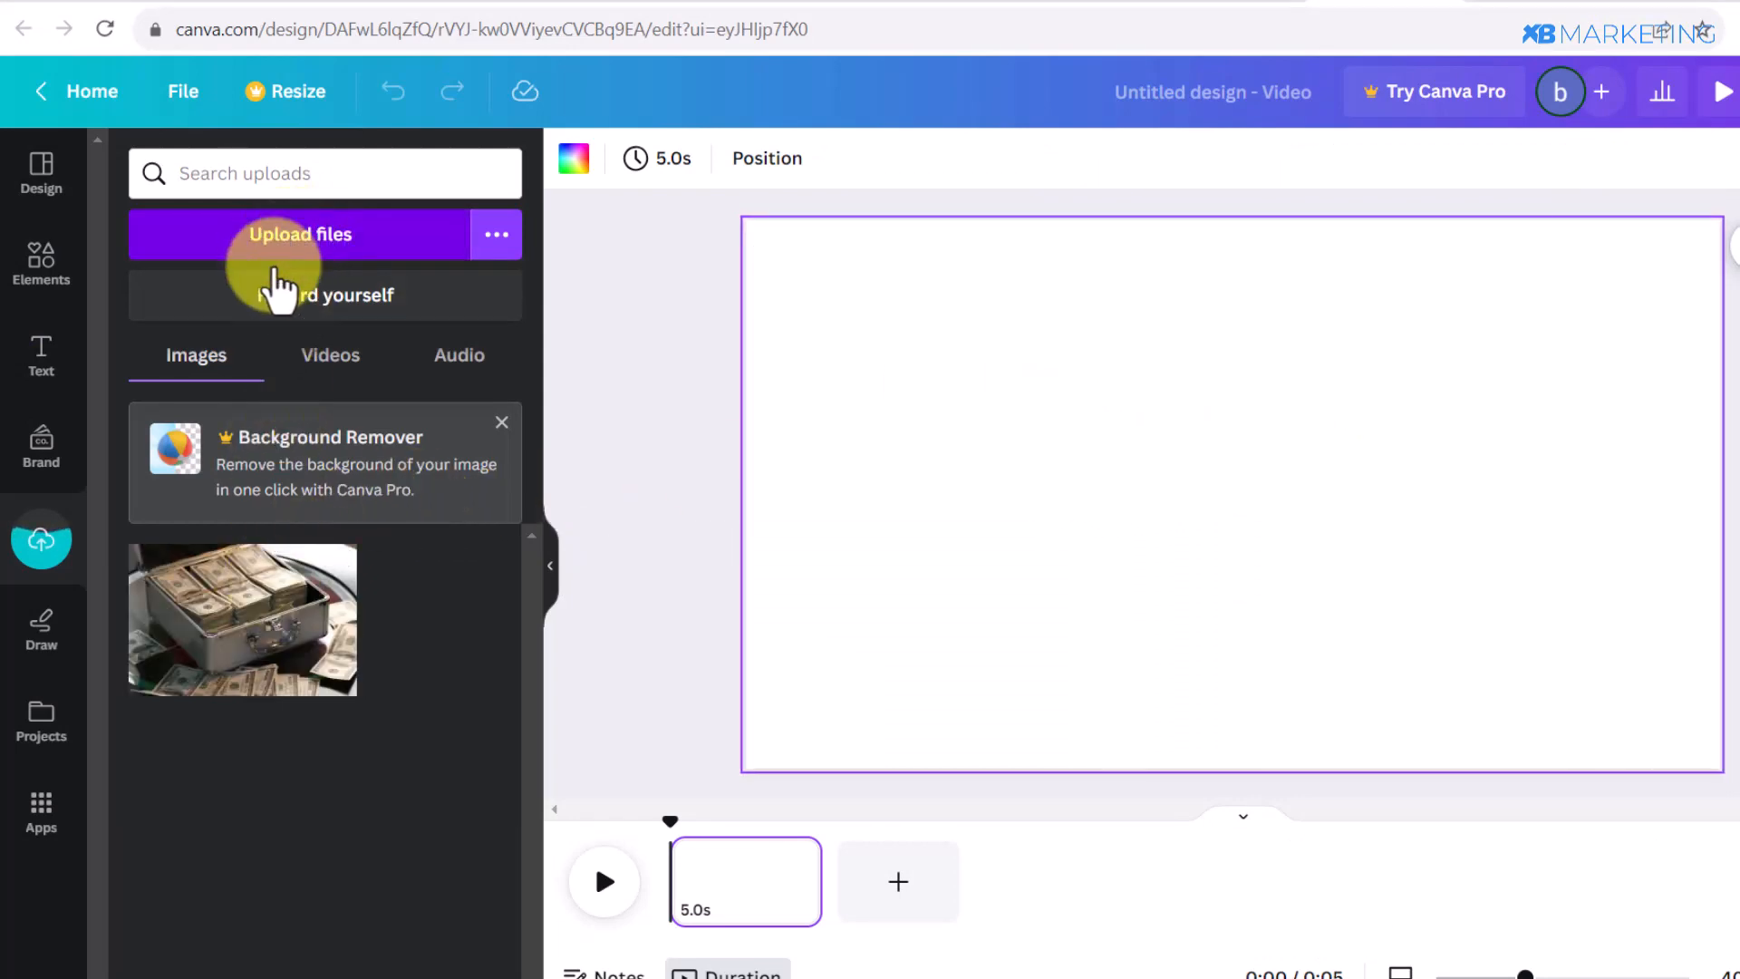
Place the uploaded image of the cash-filled briefcase on the blank video page and enlarge it to fill the canvas
{"action": "left_click", "coordinate": [459, 361]}
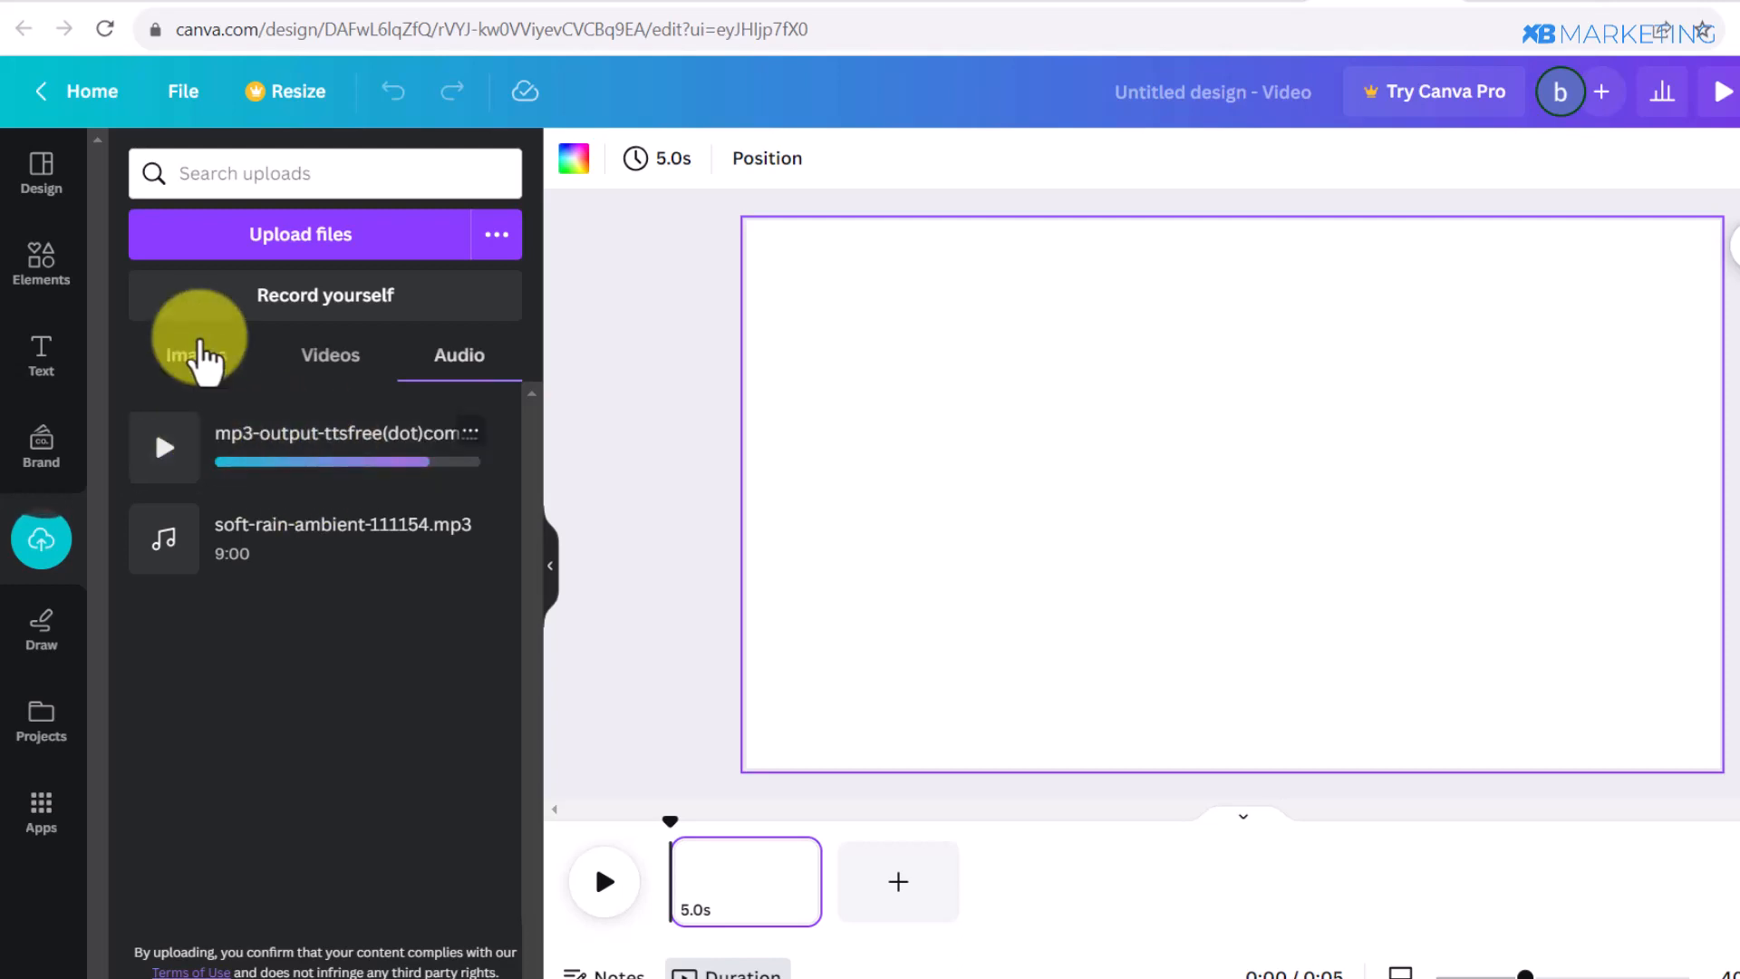
{"action": "left_click", "coordinate": [198, 359]}
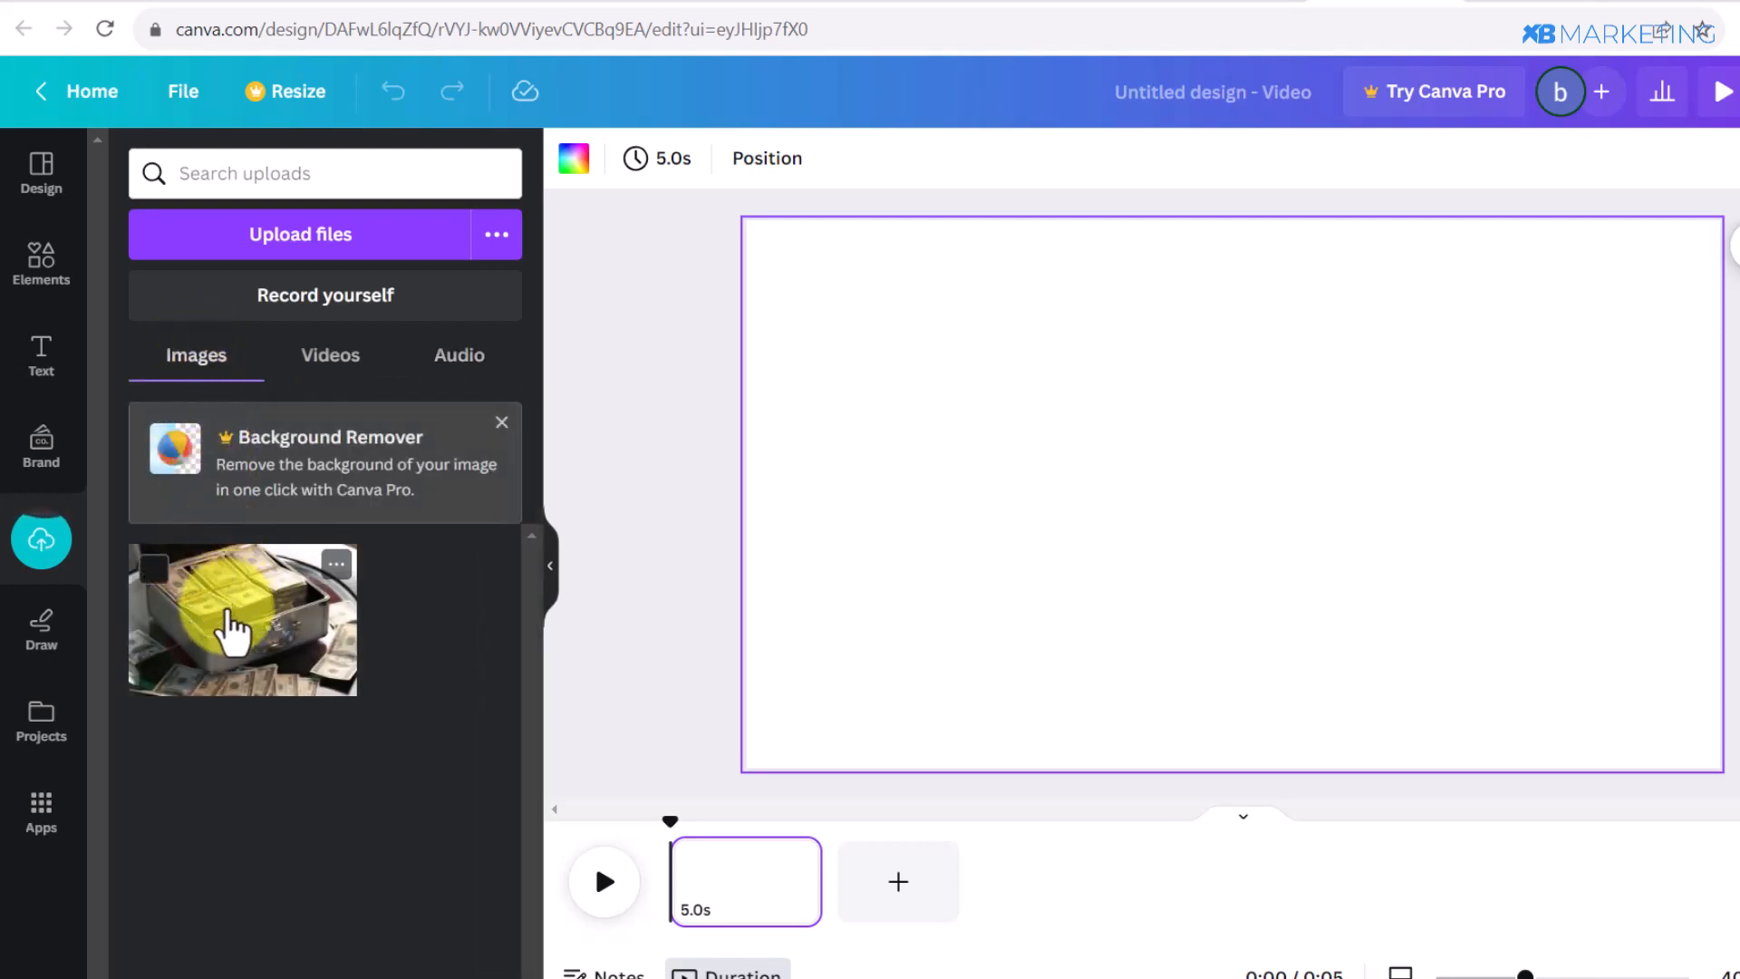
{"action": "left_click_drag", "start_coordinate": [234, 621], "coordinate": [843, 299]}
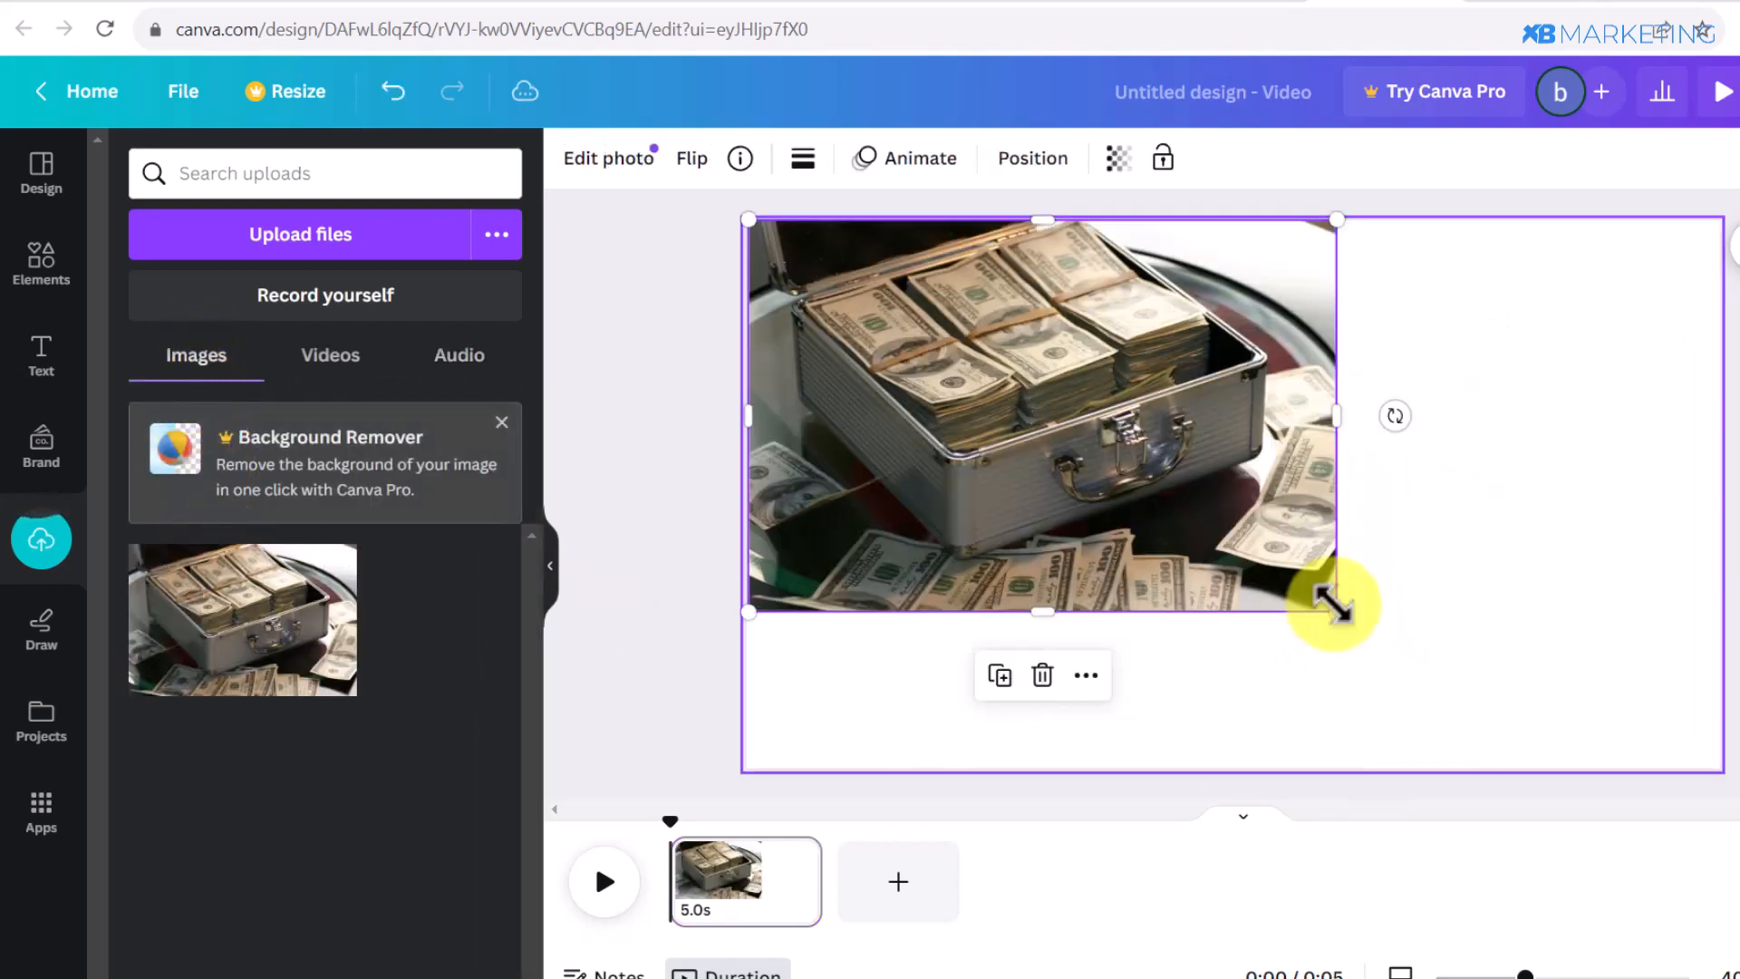
{"action": "left_click_drag", "start_coordinate": [1338, 613], "coordinate": [1718, 806]}
{"action": "left_click", "coordinate": [725, 444]}
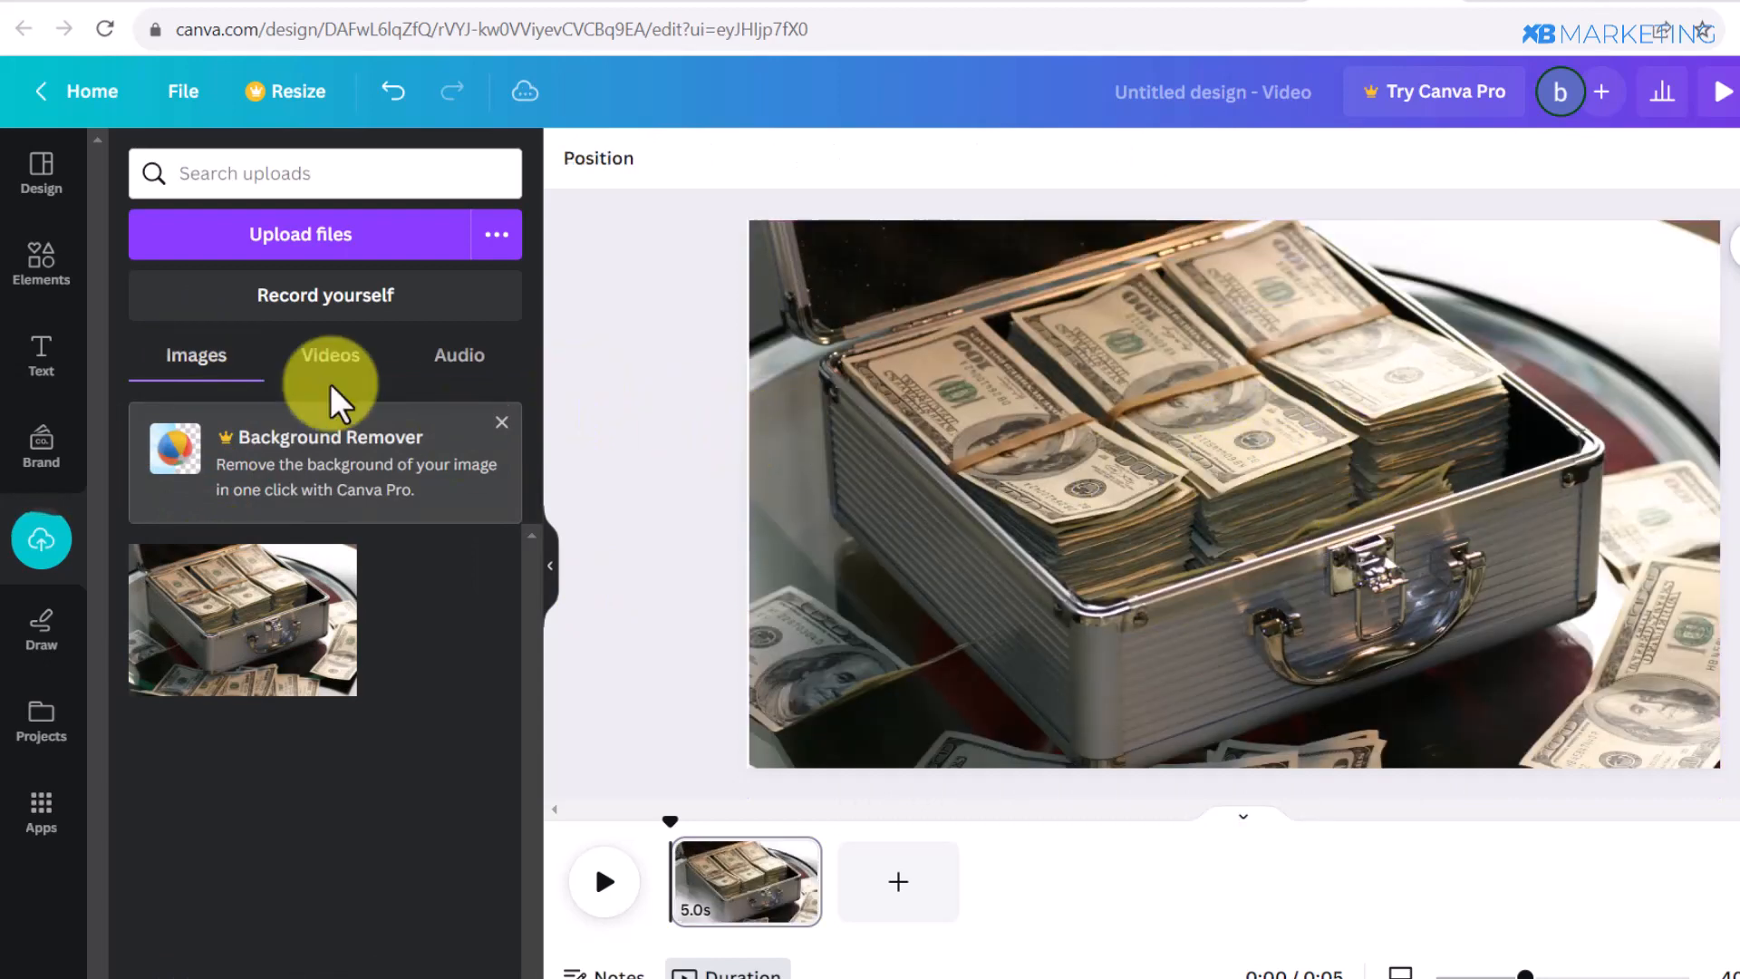
Add the uploaded mp3-output-ttsfree voice-over and soft-rain-ambient-111154.mp3 to the timeline as separate audio tracks
{"action": "left_click", "coordinate": [442, 363]}
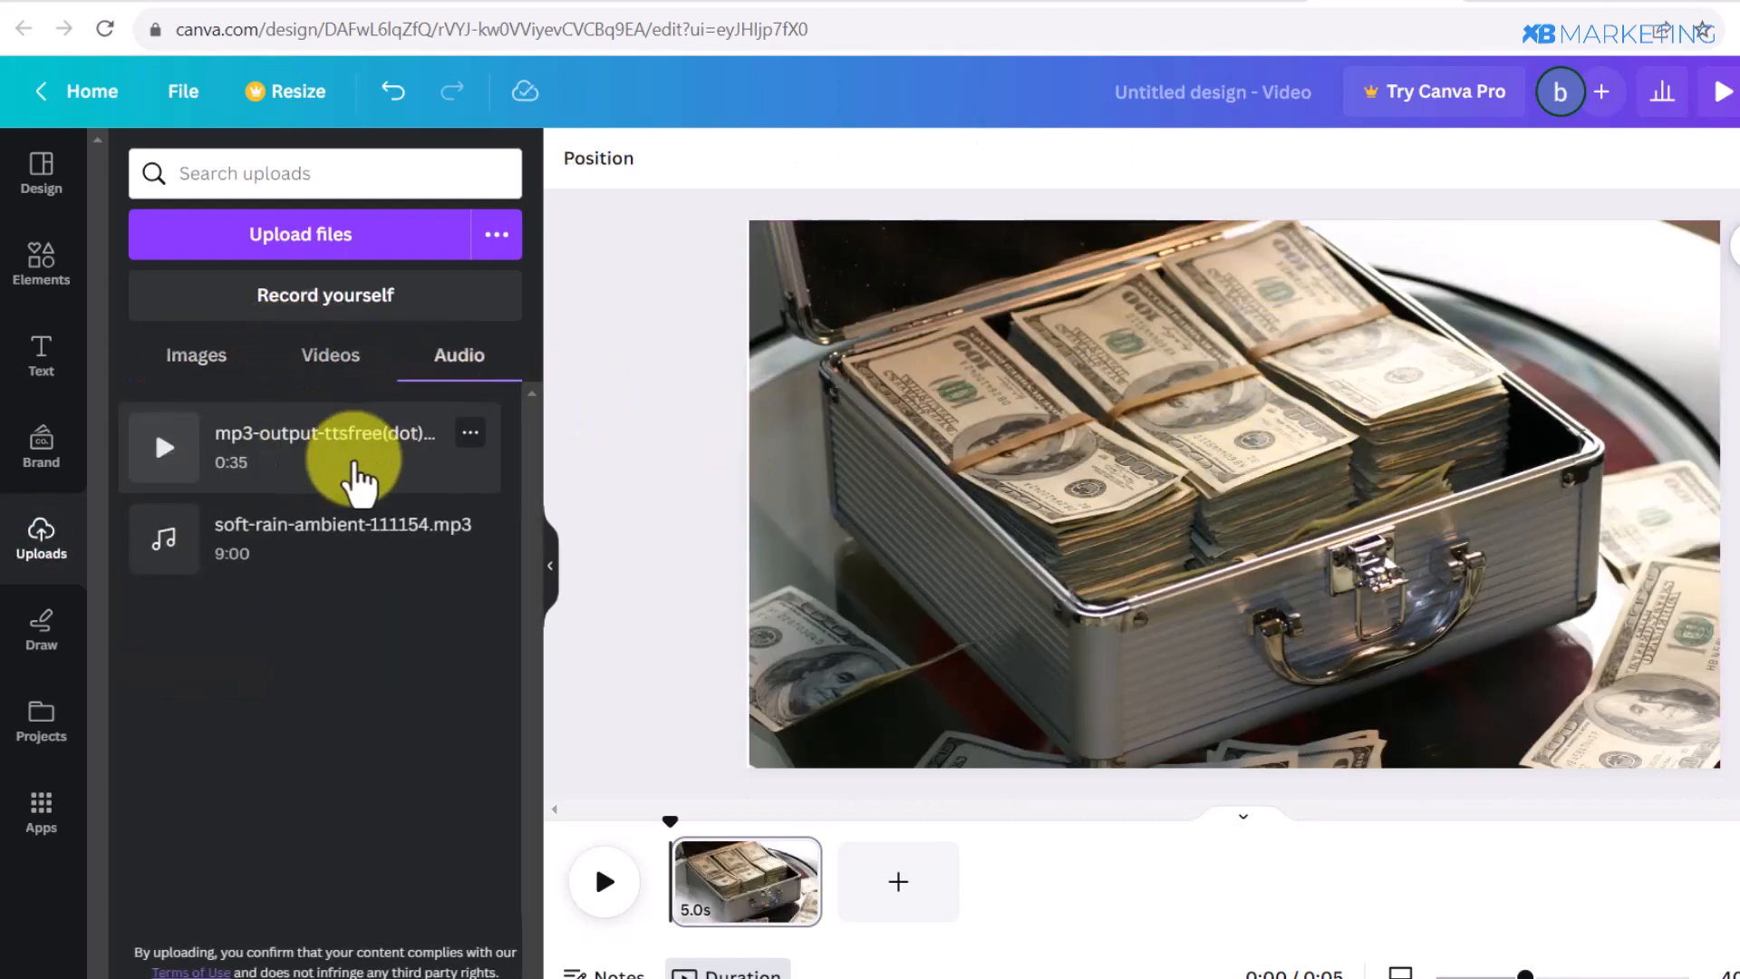
{"action": "left_click", "coordinate": [361, 474]}
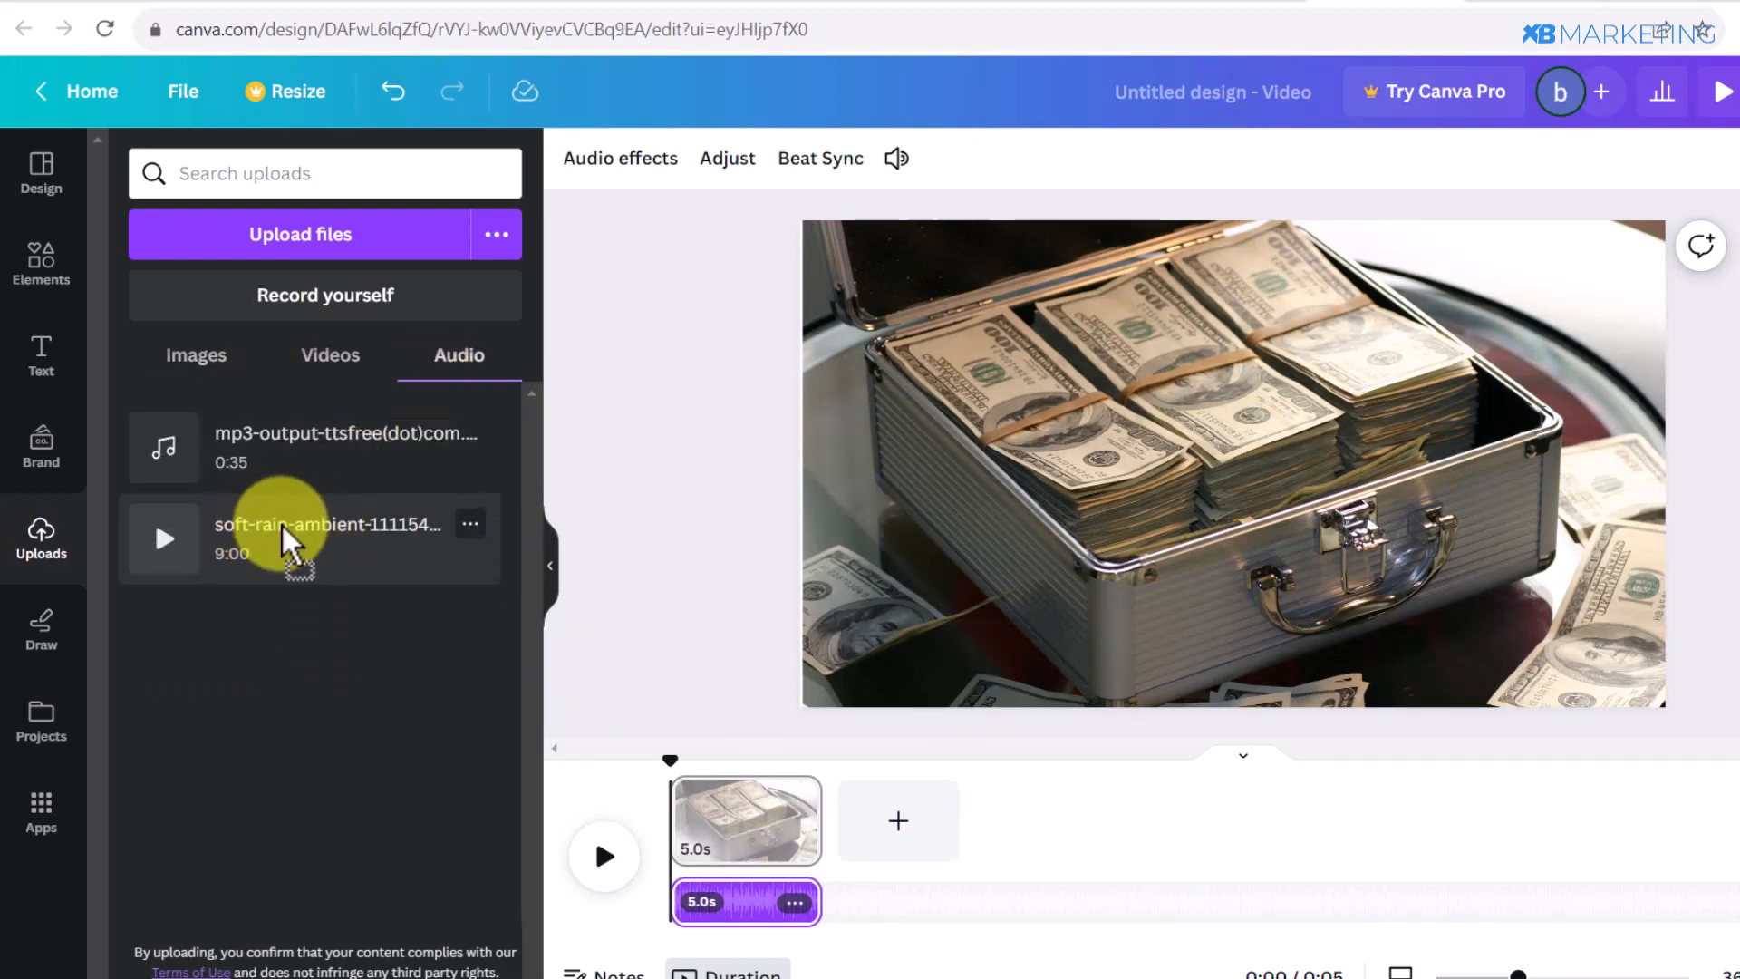
{"action": "left_click_drag", "start_coordinate": [284, 540], "coordinate": [657, 918]}
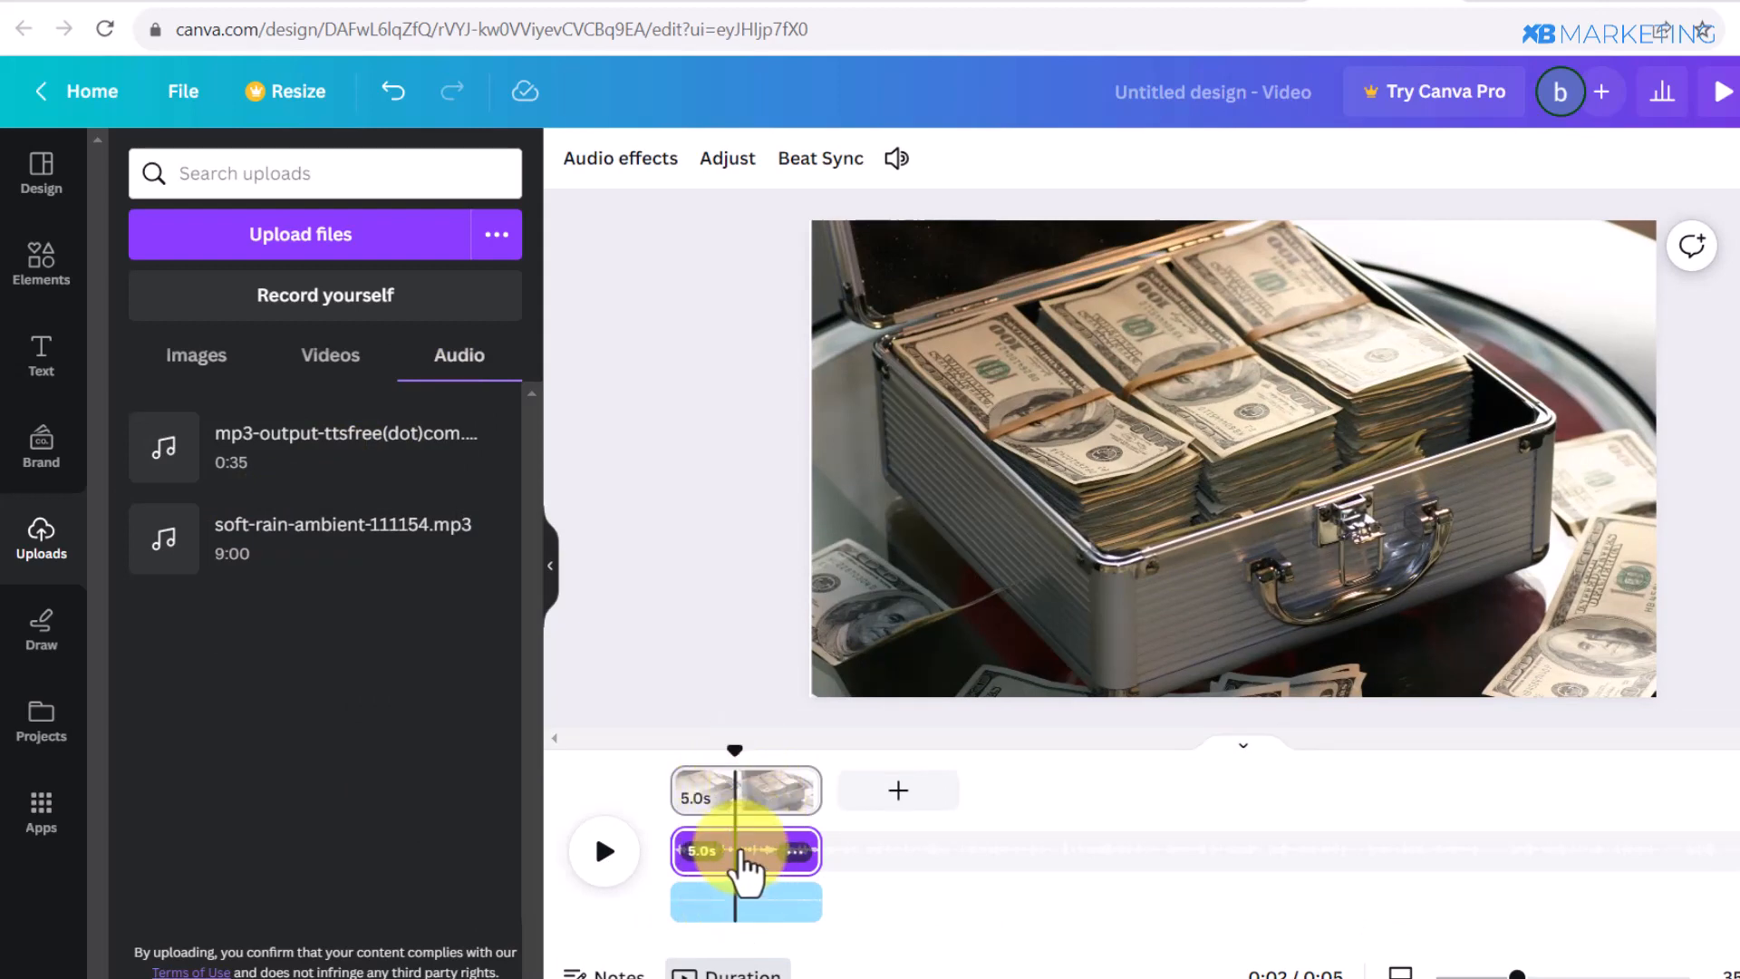
Extend the money image clip on the timeline to a duration of 2:05
{"action": "left_click", "coordinate": [745, 908]}
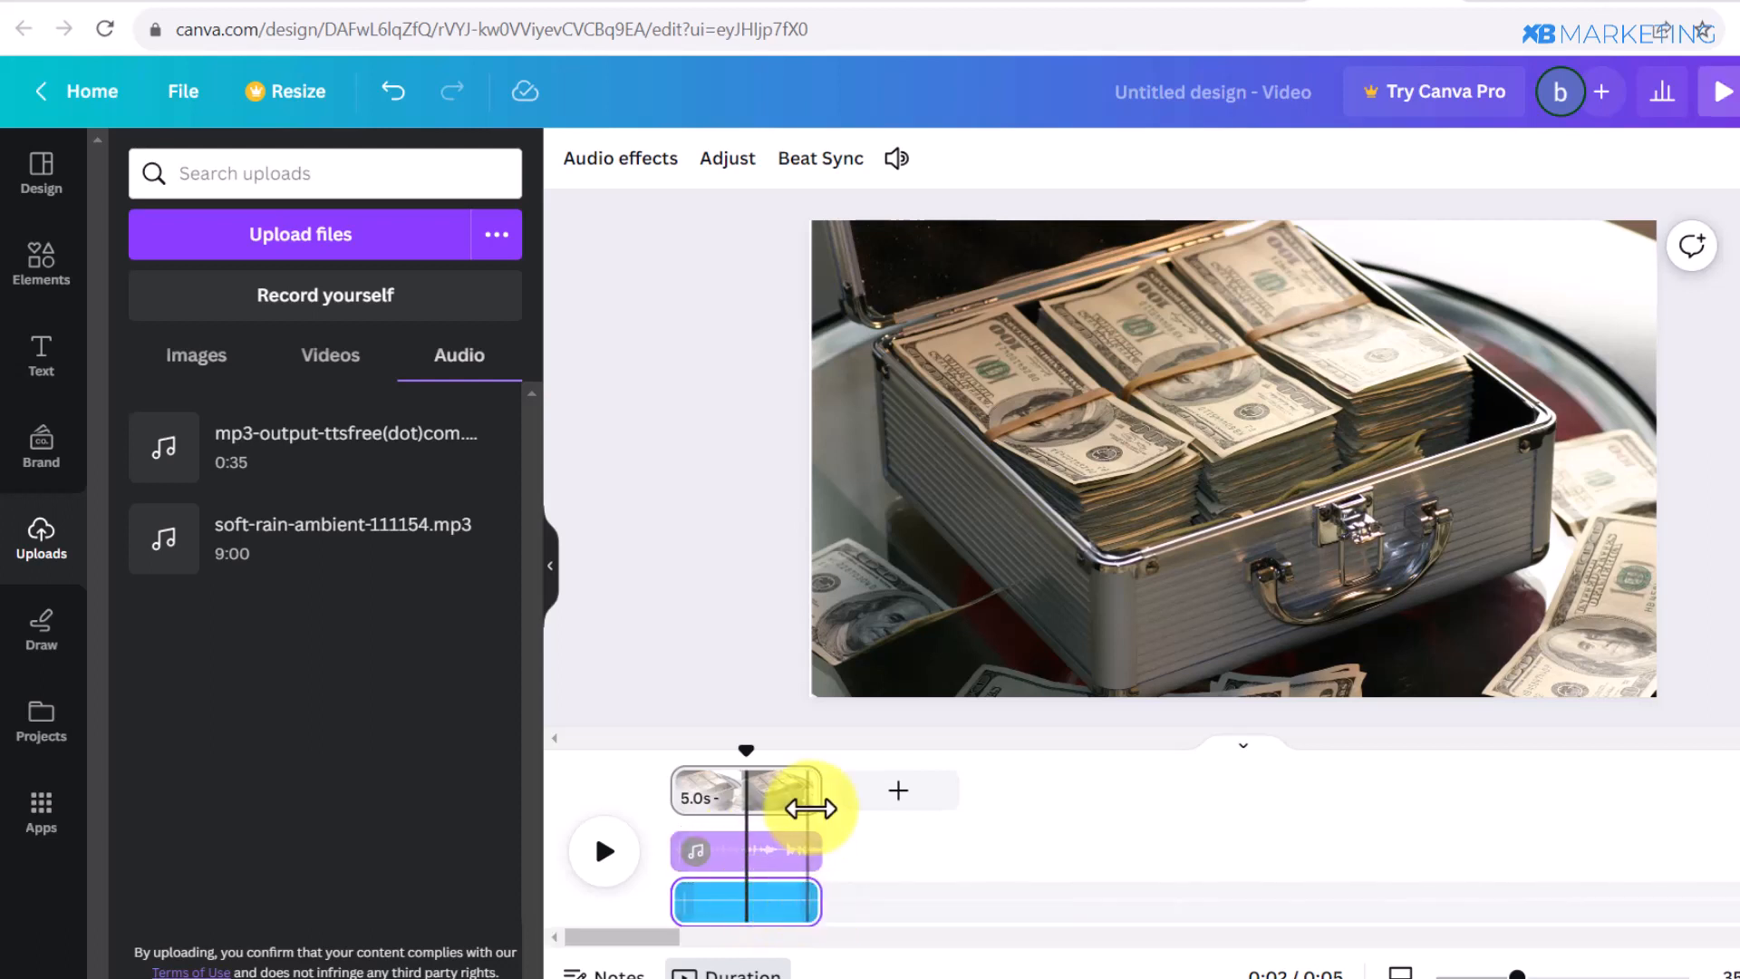
{"action": "left_click_drag", "start_coordinate": [818, 788], "coordinate": [1592, 797]}
{"action": "left_click", "coordinate": [1542, 886]}
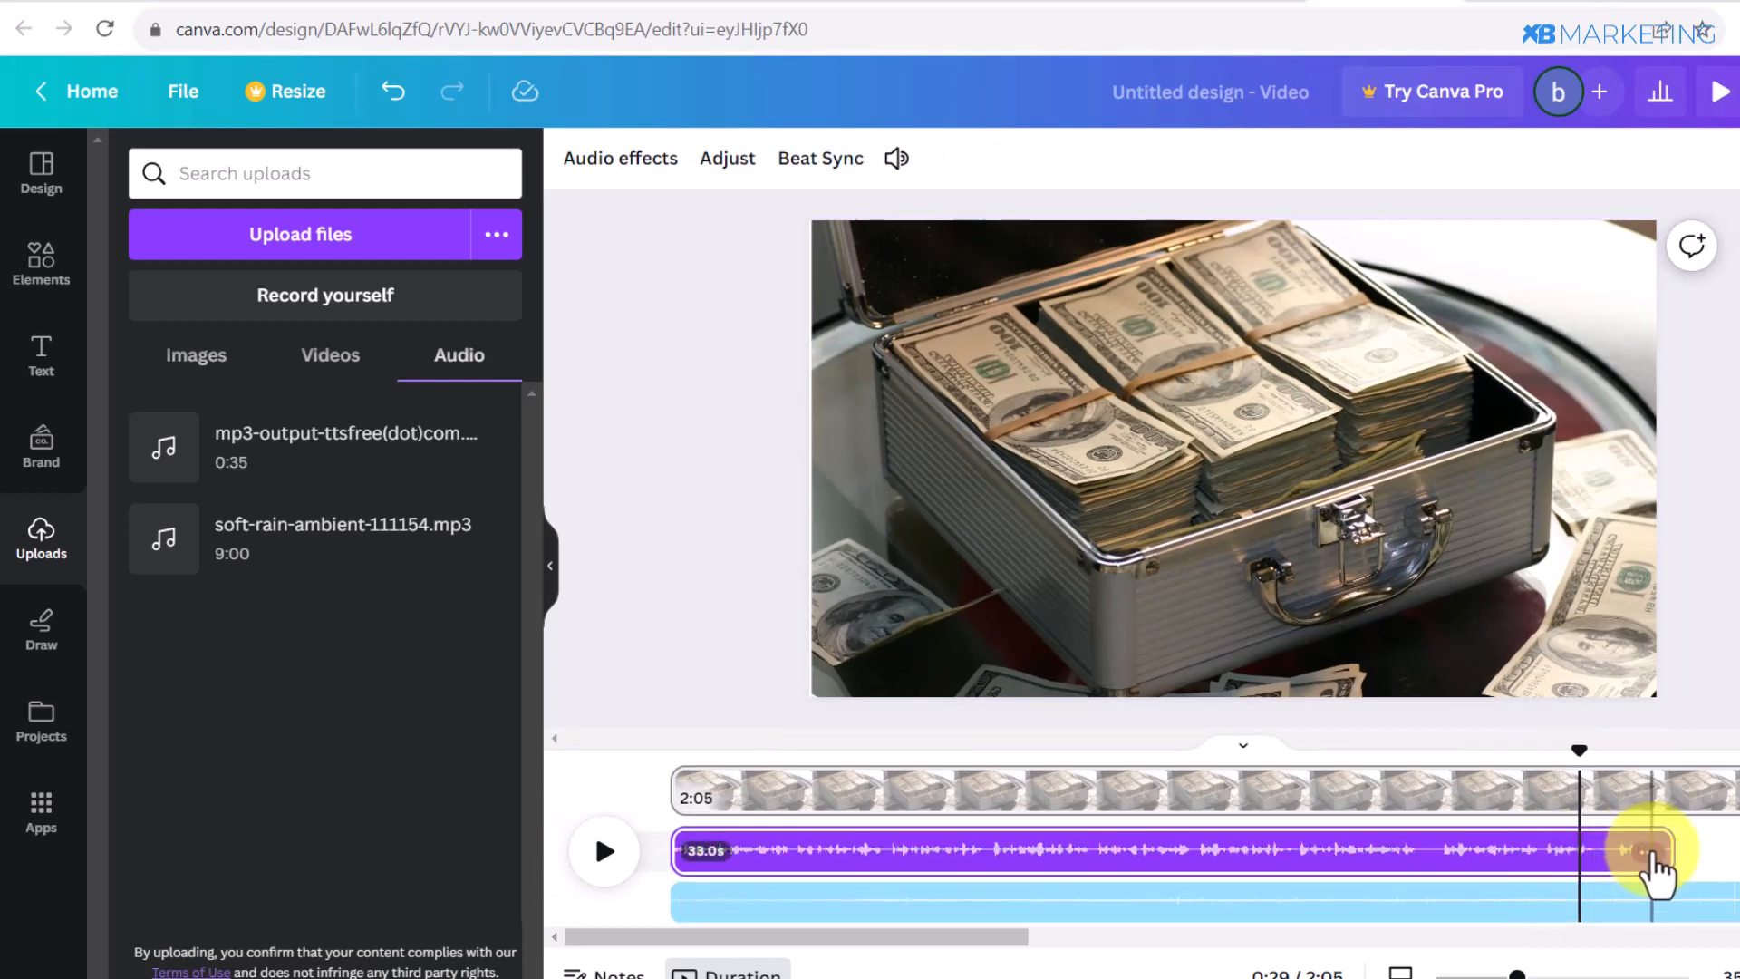
Duplicate the voice-over track twice so the affirmations repeat back to back along the timeline
{"action": "left_click", "coordinate": [1653, 856]}
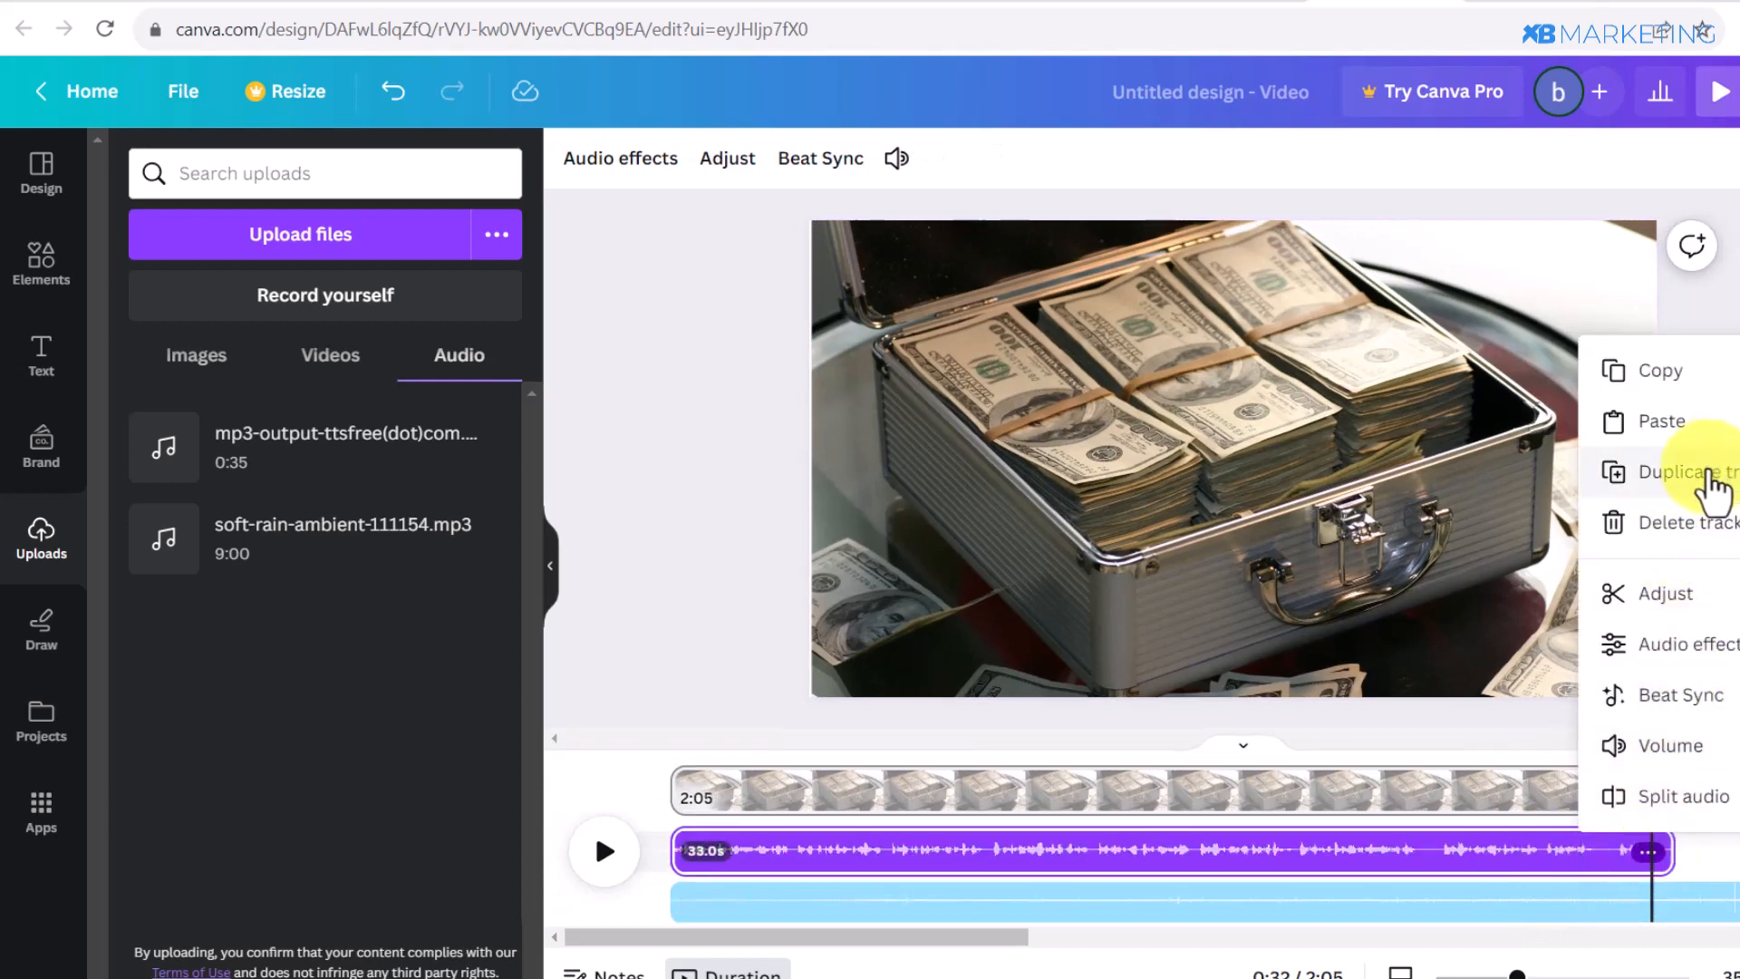
{"action": "left_click", "coordinate": [1710, 473]}
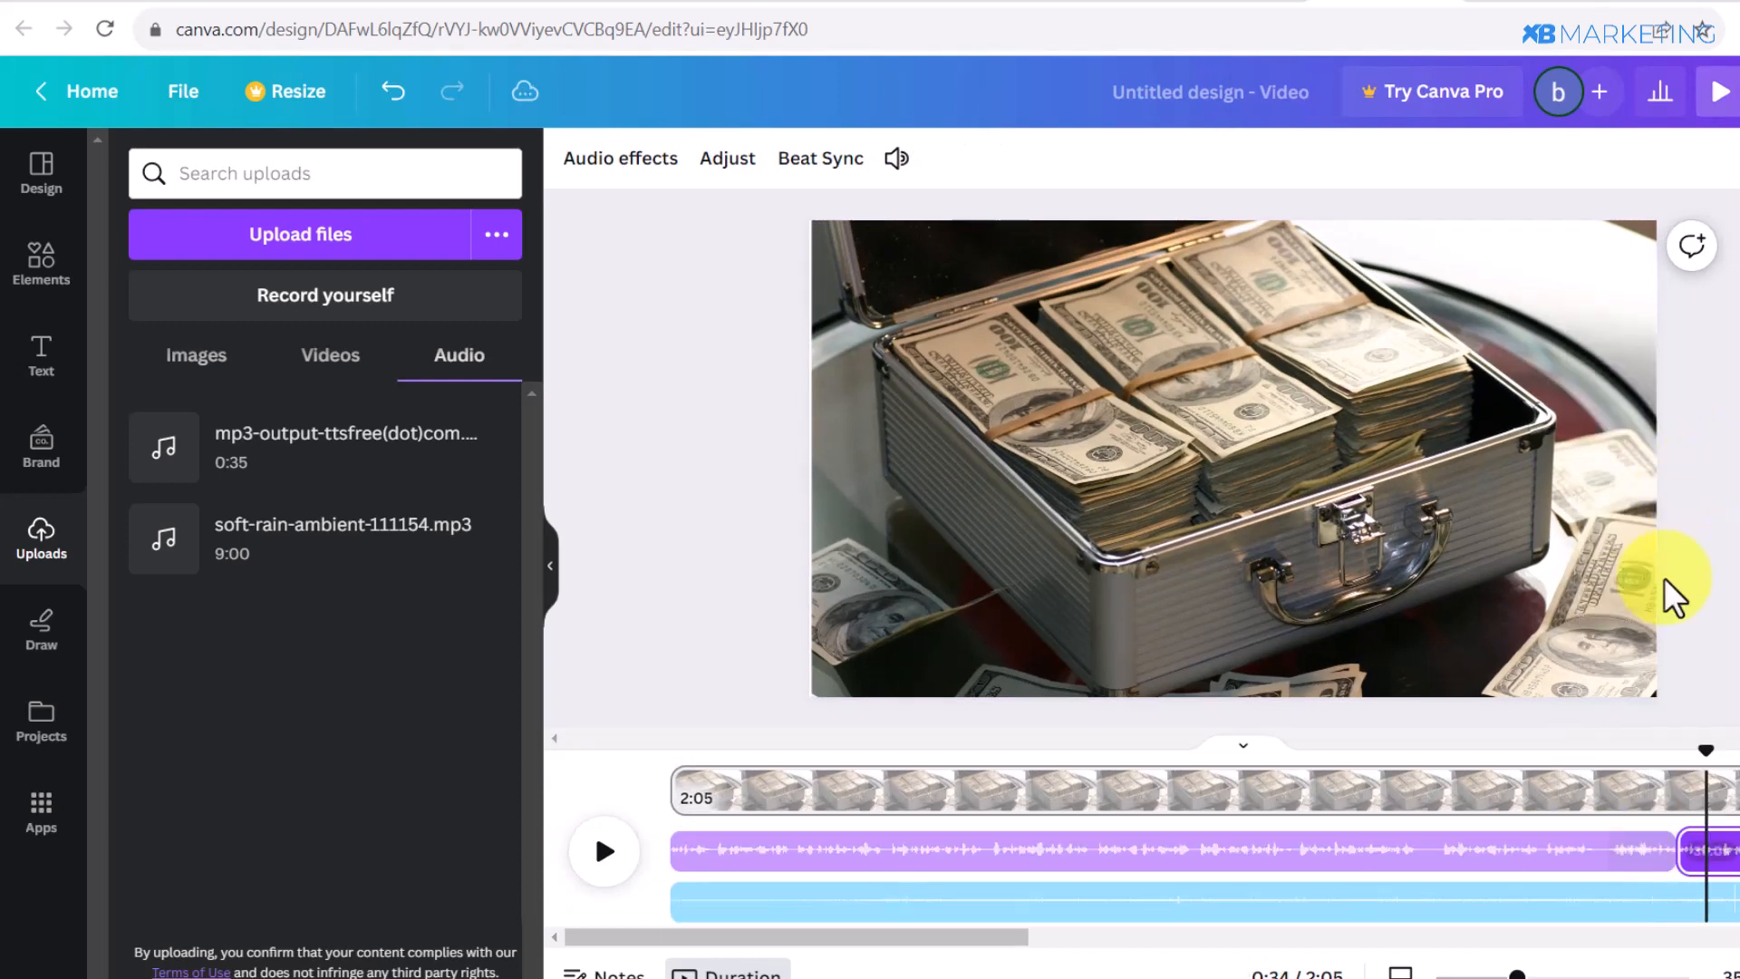
{"action": "left_click_drag", "start_coordinate": [797, 940], "coordinate": [1225, 959]}
{"action": "left_click", "coordinate": [1411, 852]}
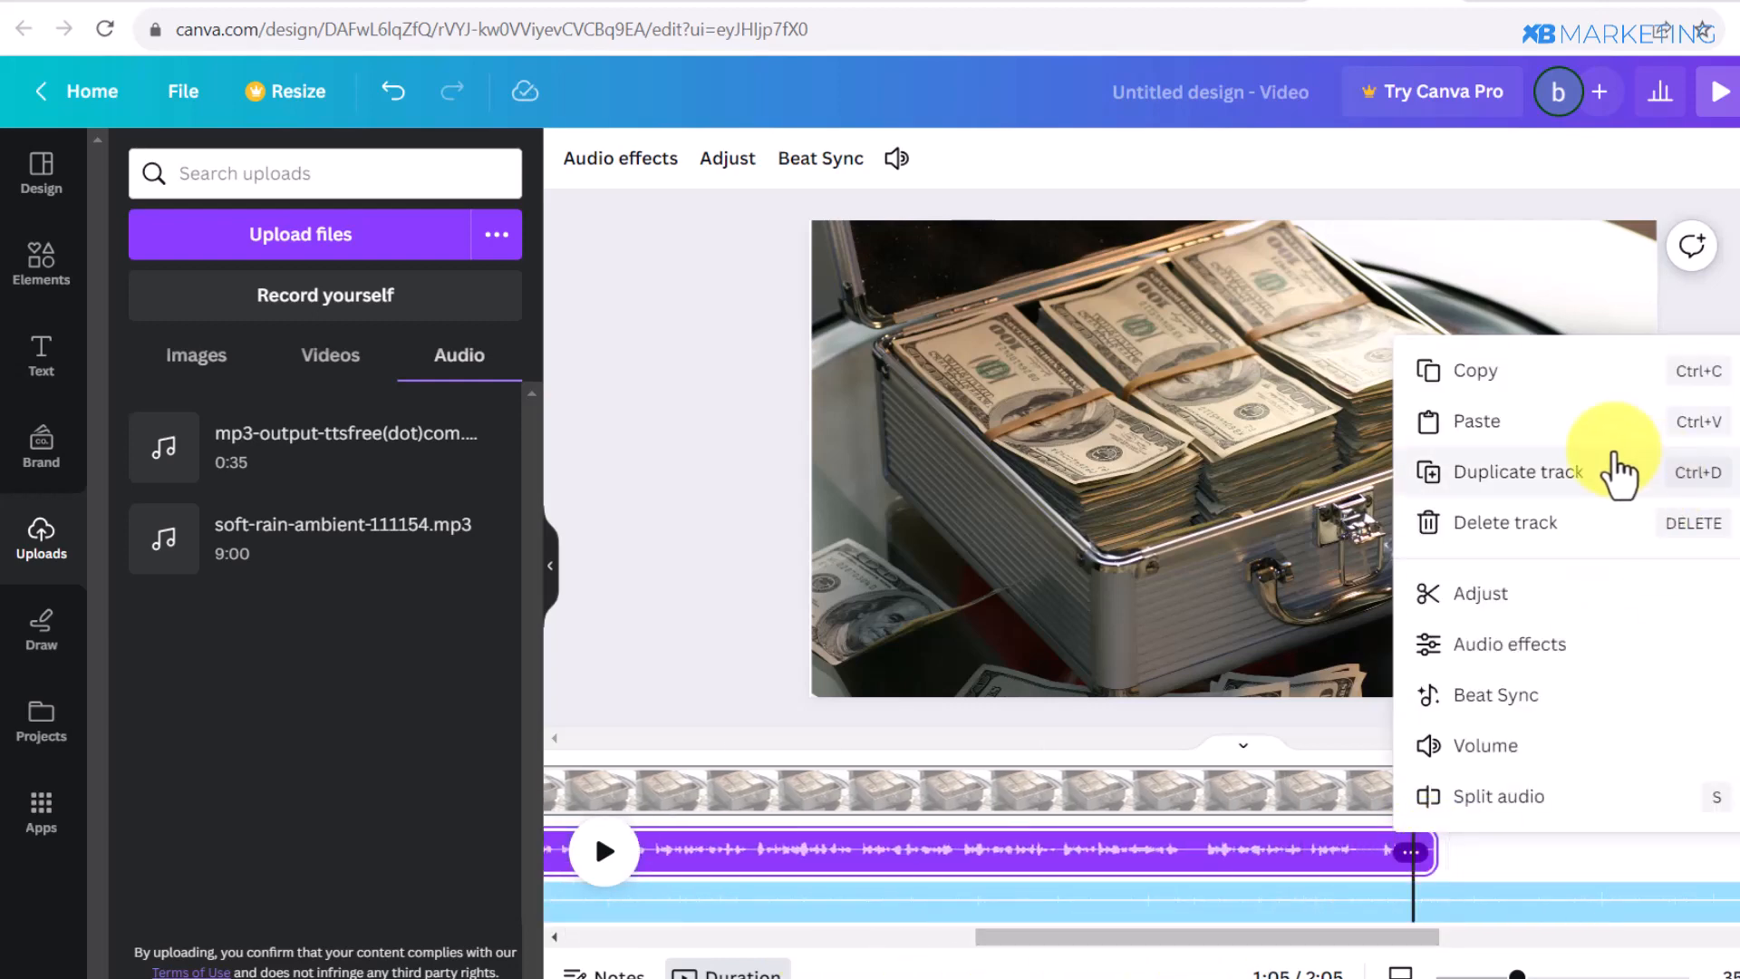
{"action": "left_click", "coordinate": [1579, 471]}
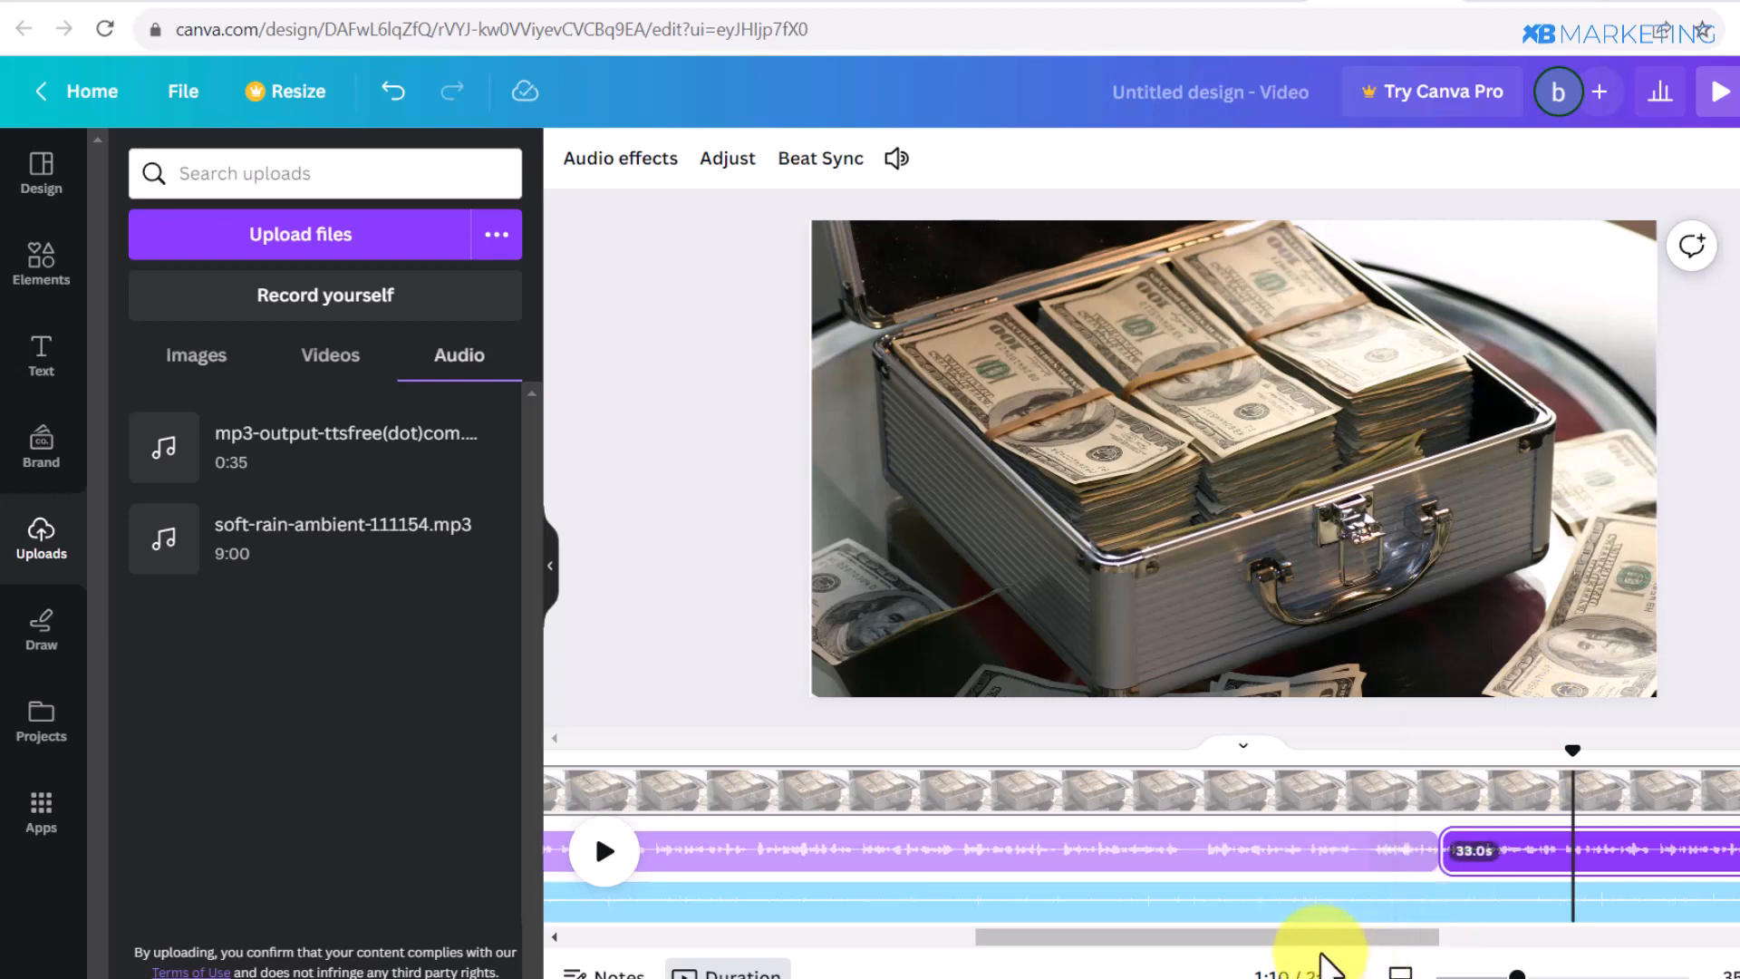
{"action": "left_click_drag", "start_coordinate": [1332, 936], "coordinate": [947, 396]}
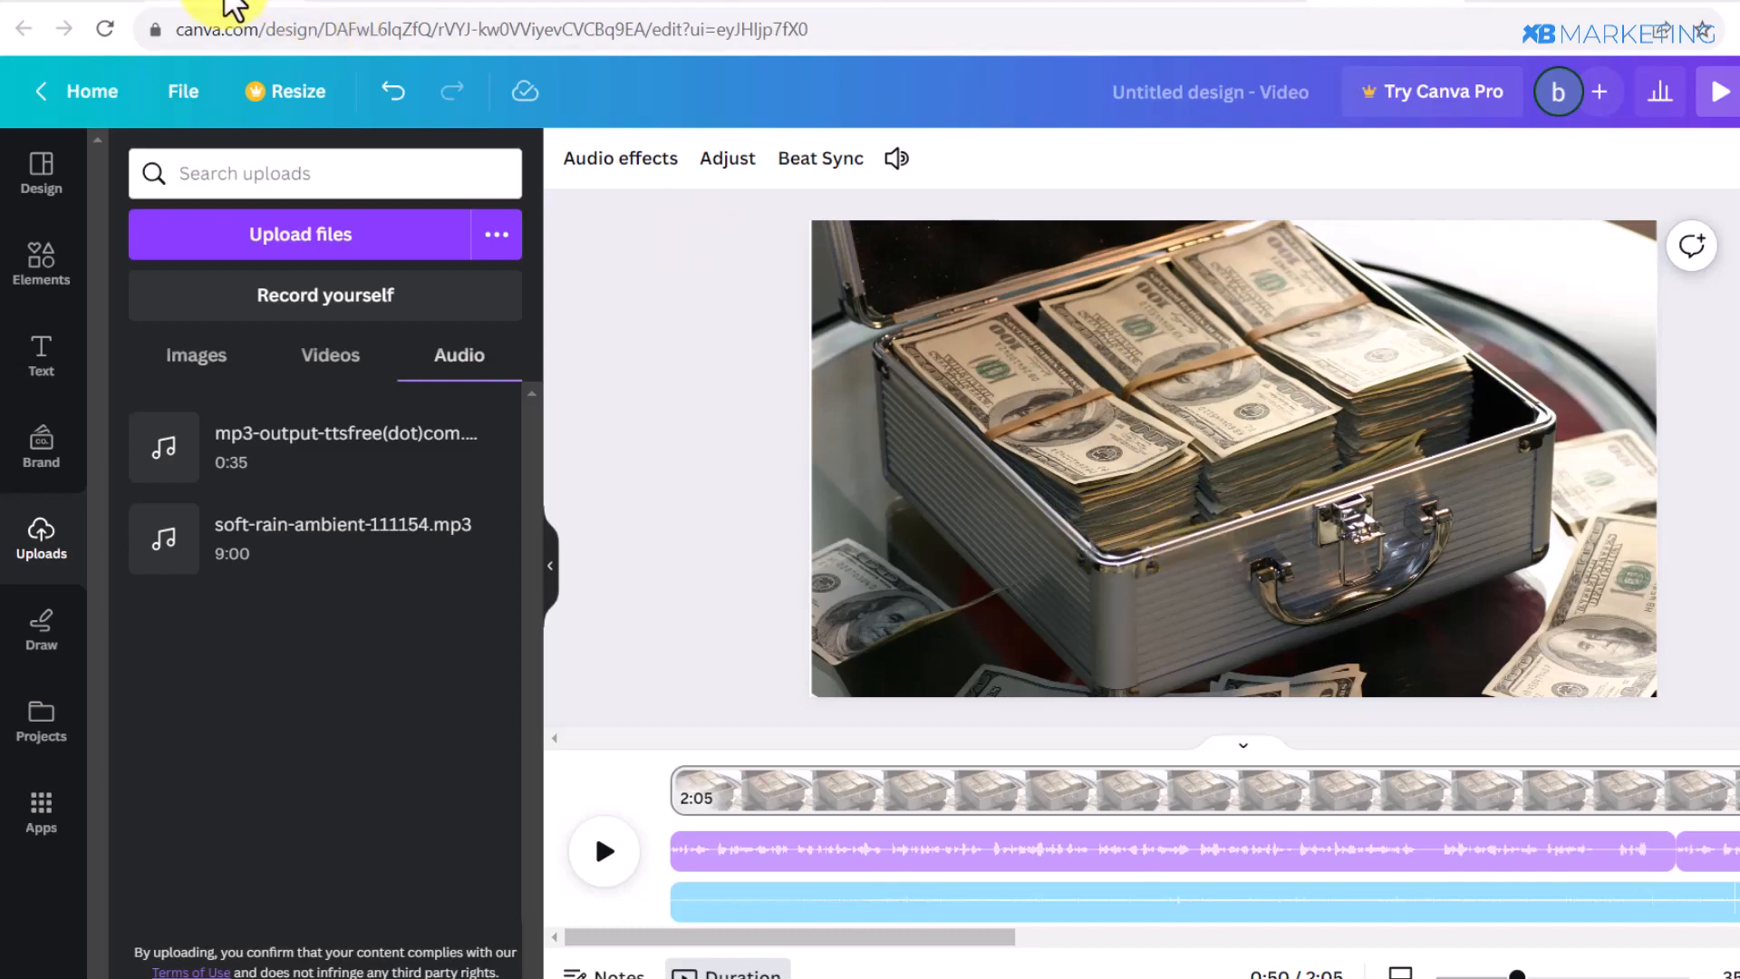
Switch to the YouTube reference video, examine its "Subliminals Begin" section, and return to the Canva design
{"action": "left_click", "coordinate": [243, 4]}
{"action": "scroll", "coordinate": [680, 303], "scroll_direction": "up", "scroll_amount": 7}
{"action": "scroll", "coordinate": [597, 328], "scroll_direction": "up", "scroll_amount": 5}
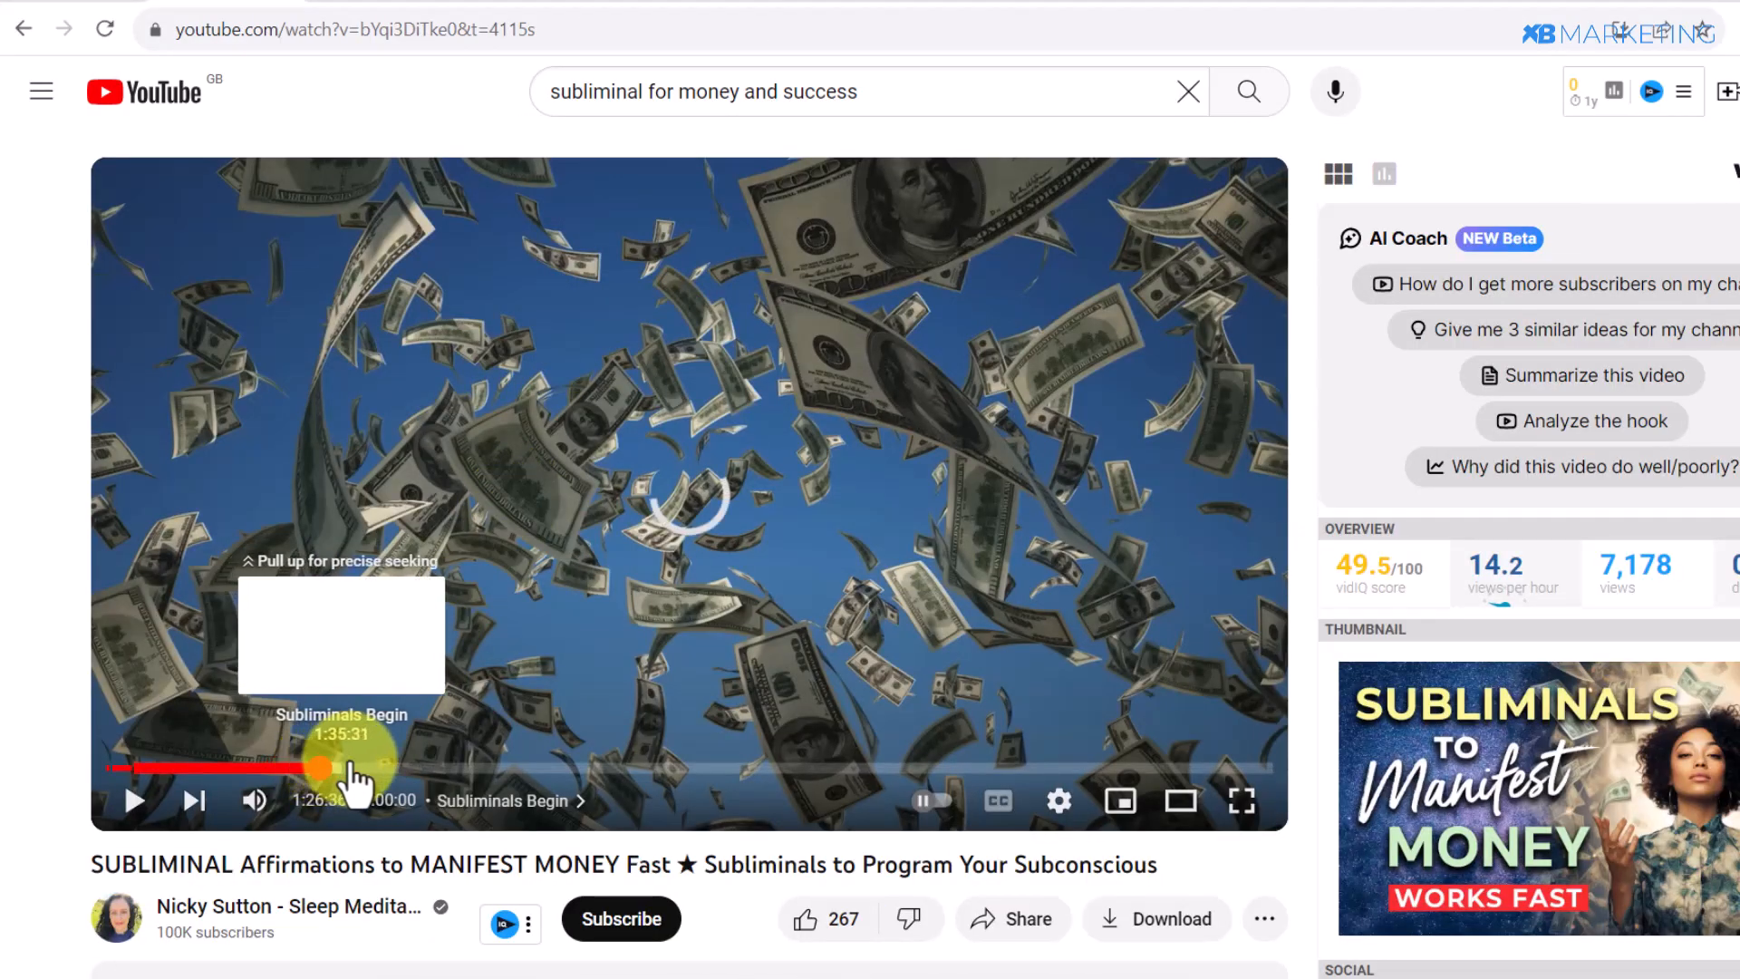
{"action": "left_click", "coordinate": [318, 768]}
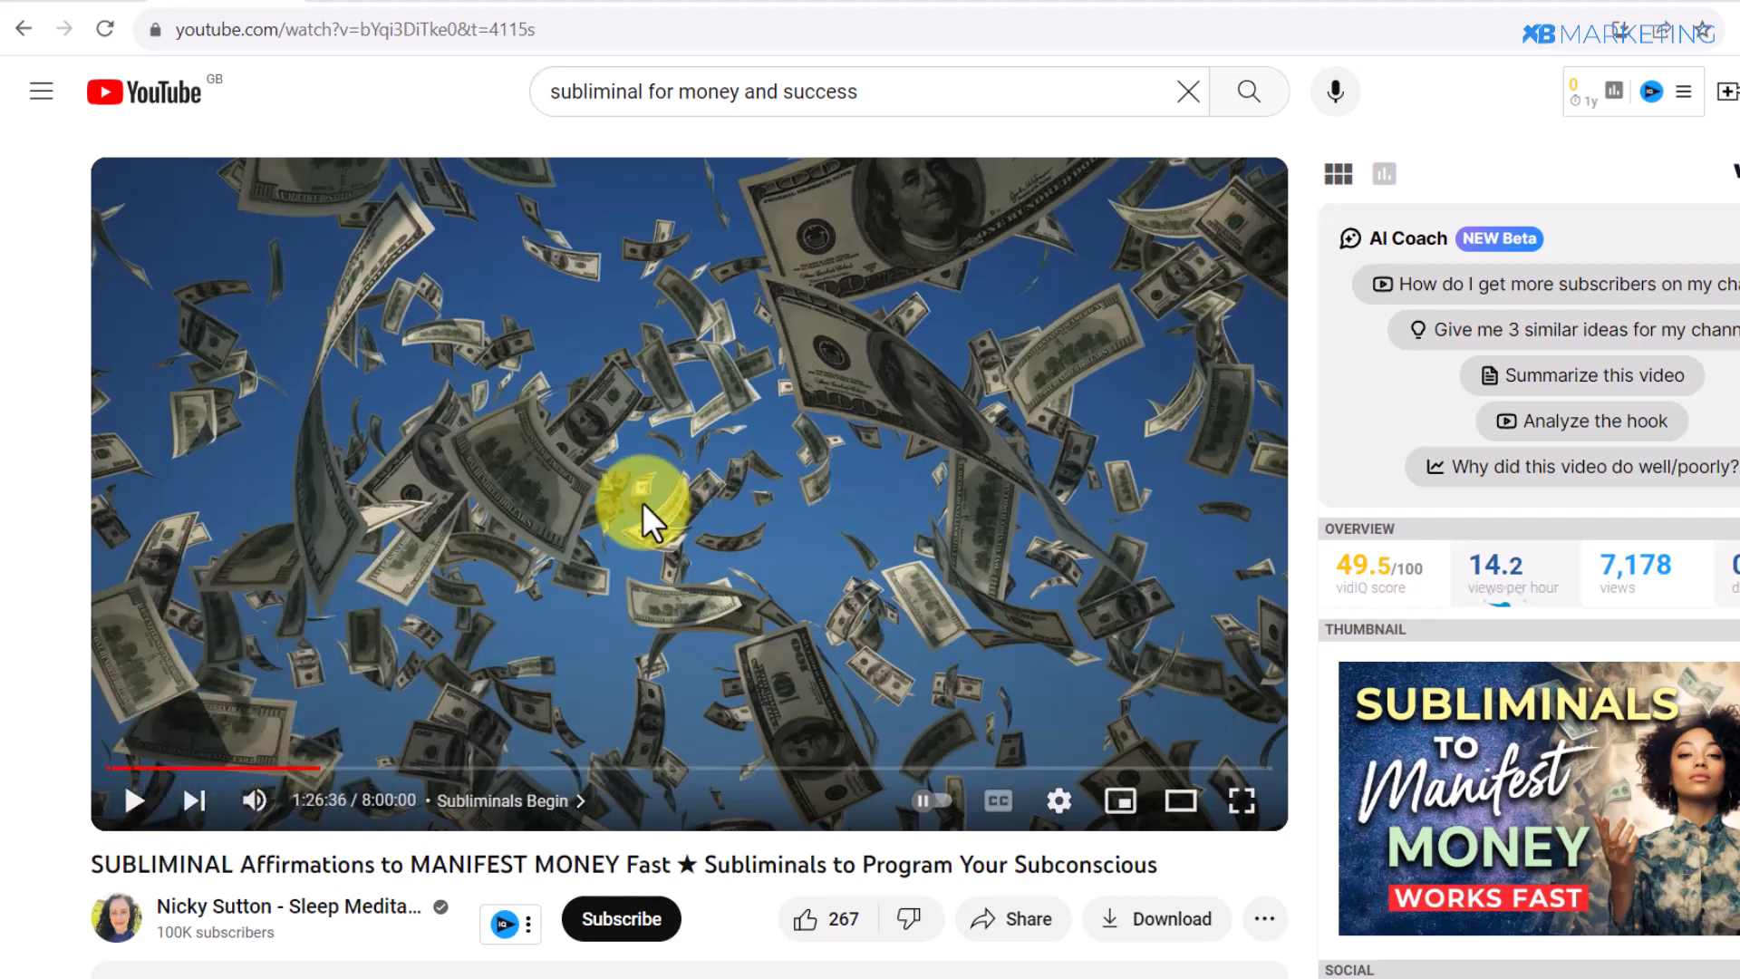
{"action": "left_click", "coordinate": [1384, 2]}
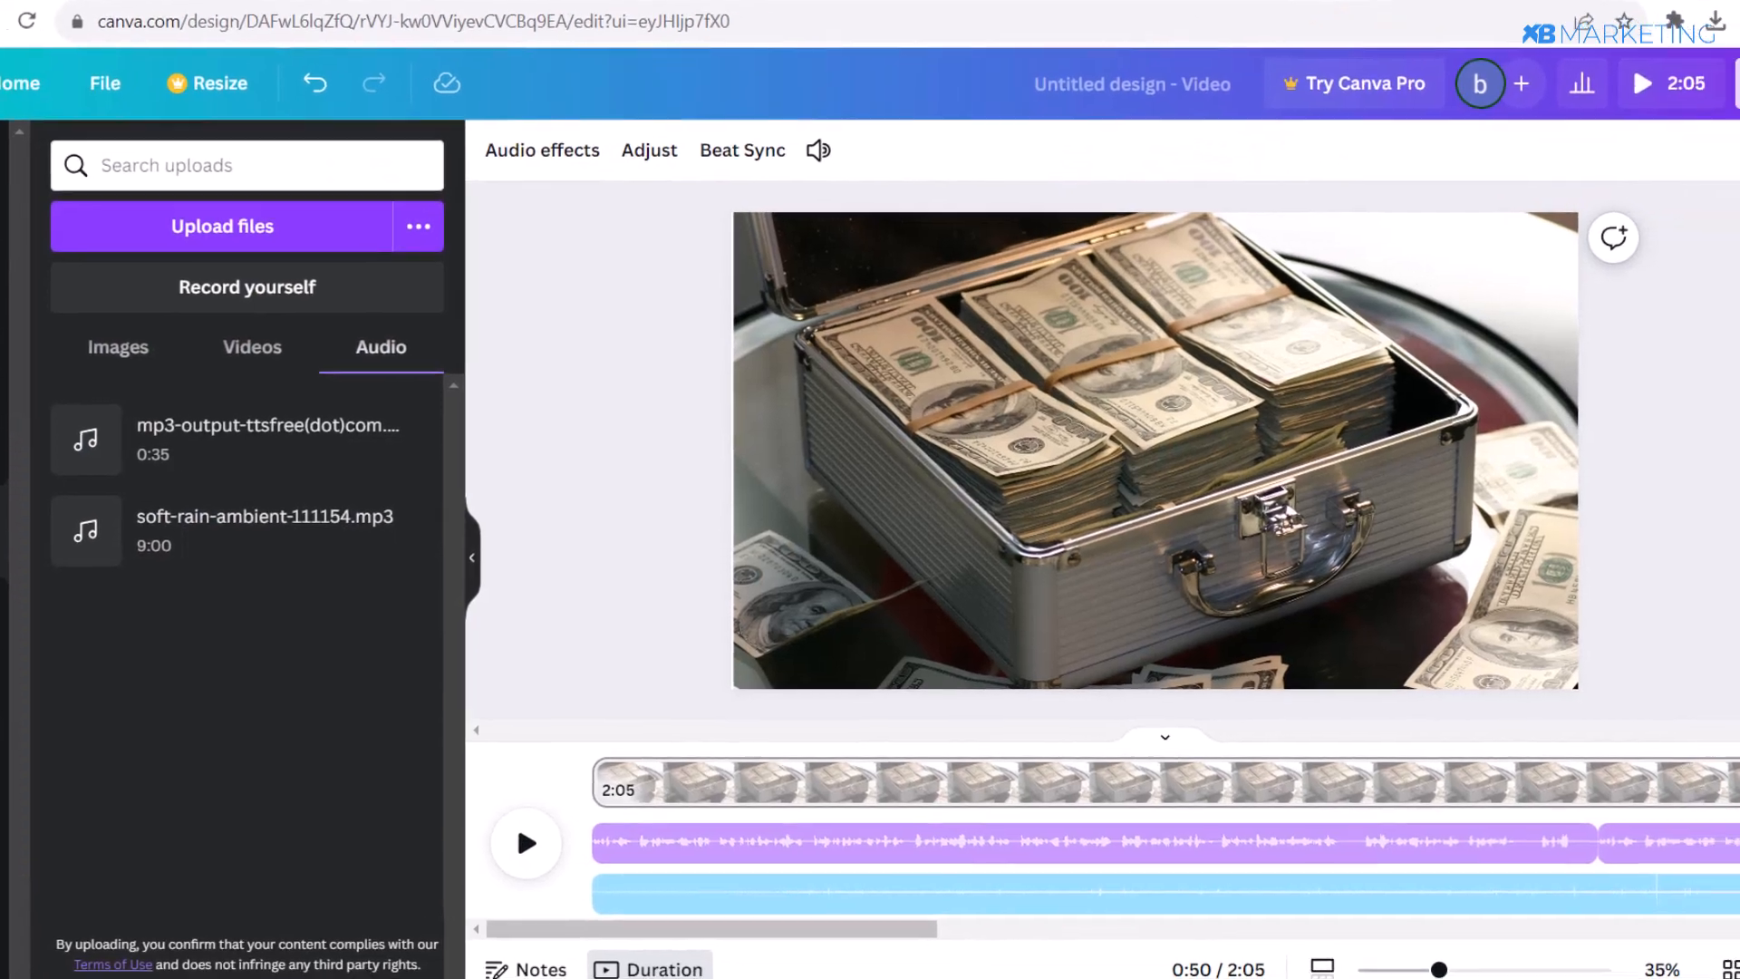
Switch to the Subliminal Geeks channel on YouTube and start uploading a video
{"action": "left_click", "coordinate": [1692, 73]}
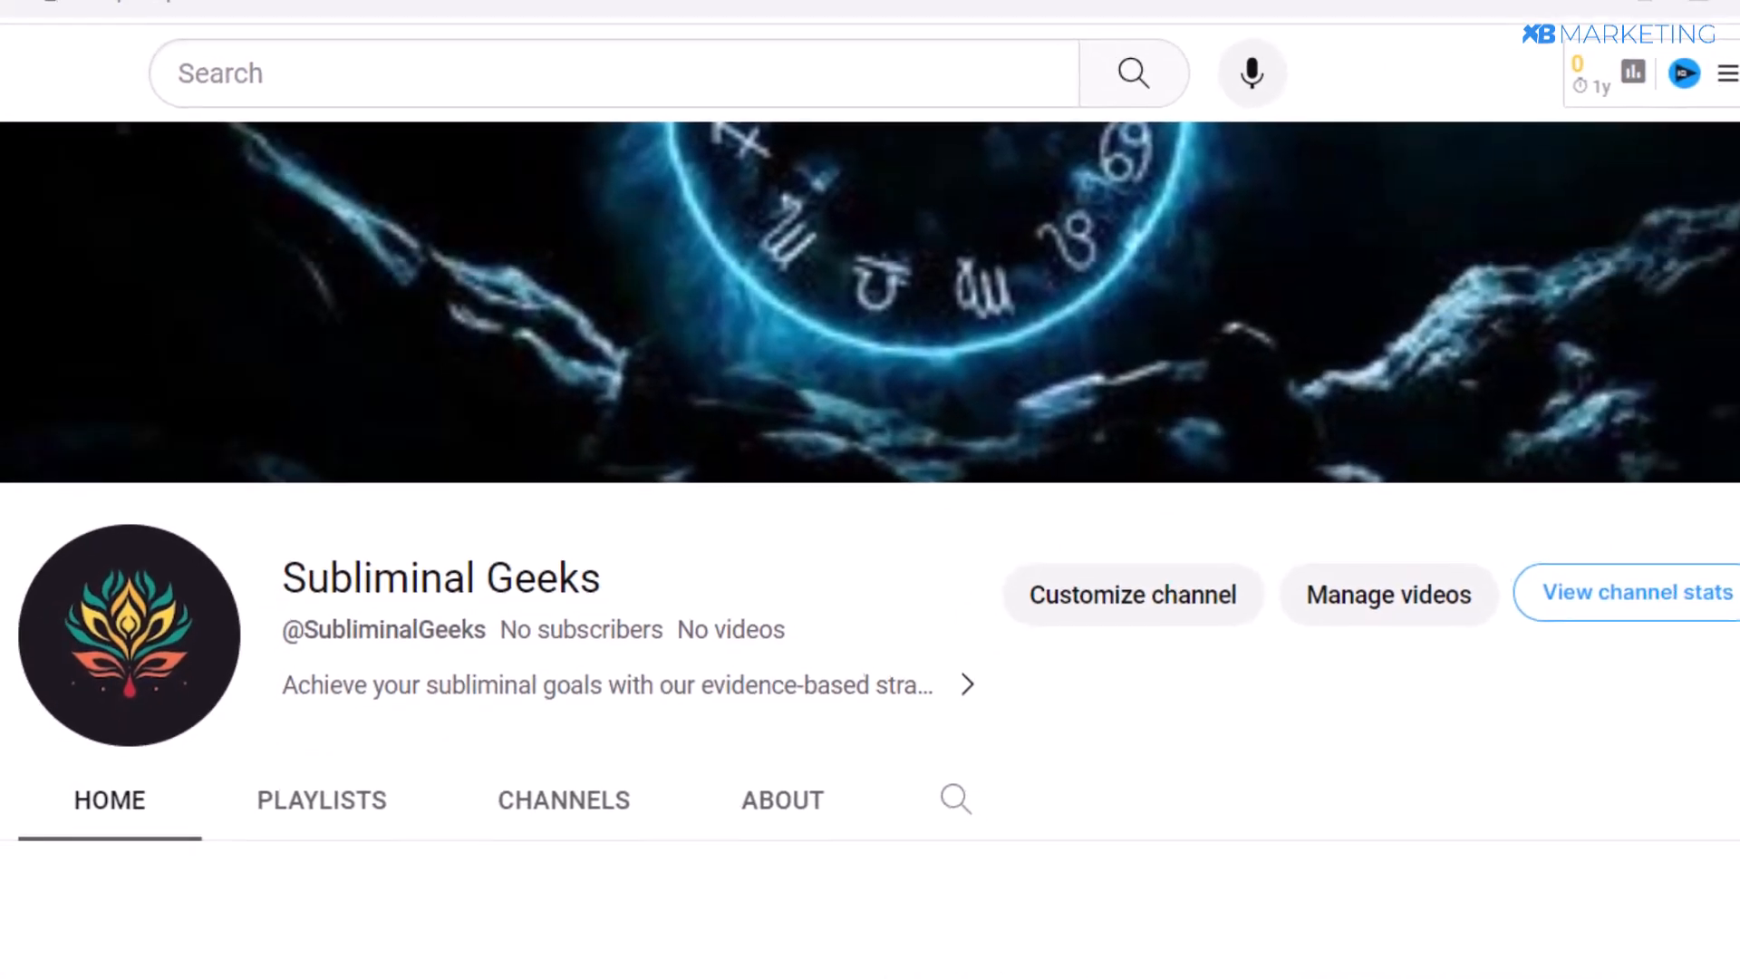
{"action": "left_click", "coordinate": [1677, 98]}
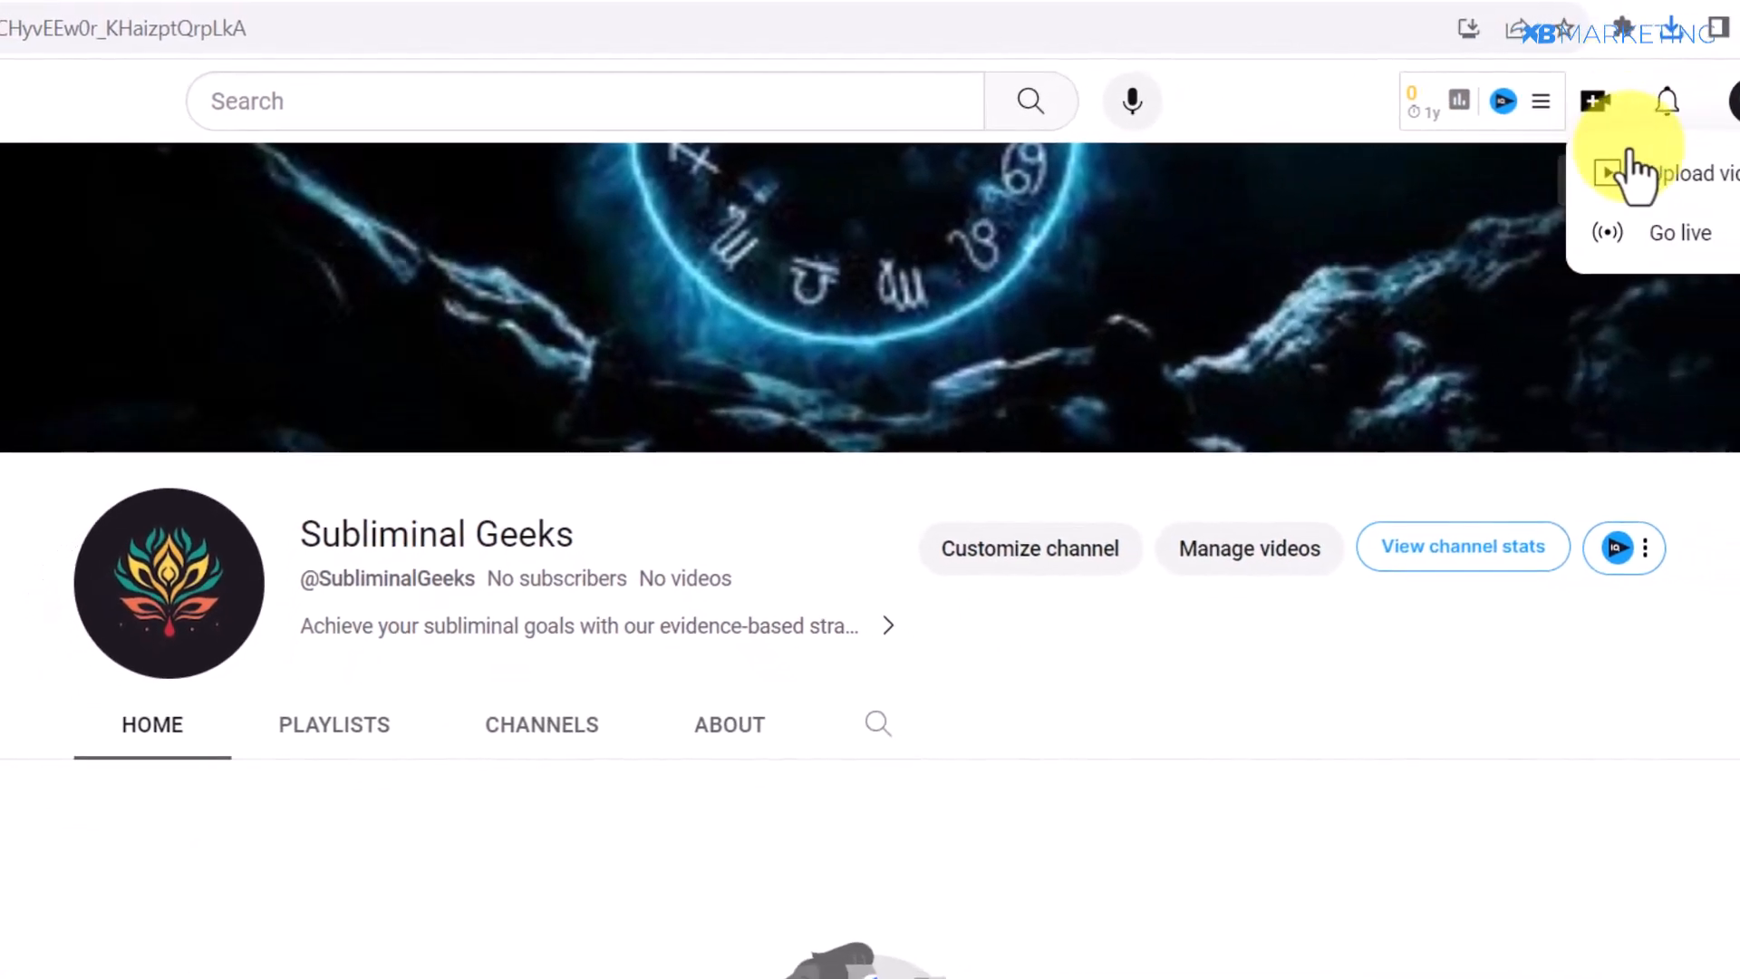
{"action": "left_click", "coordinate": [1651, 186]}
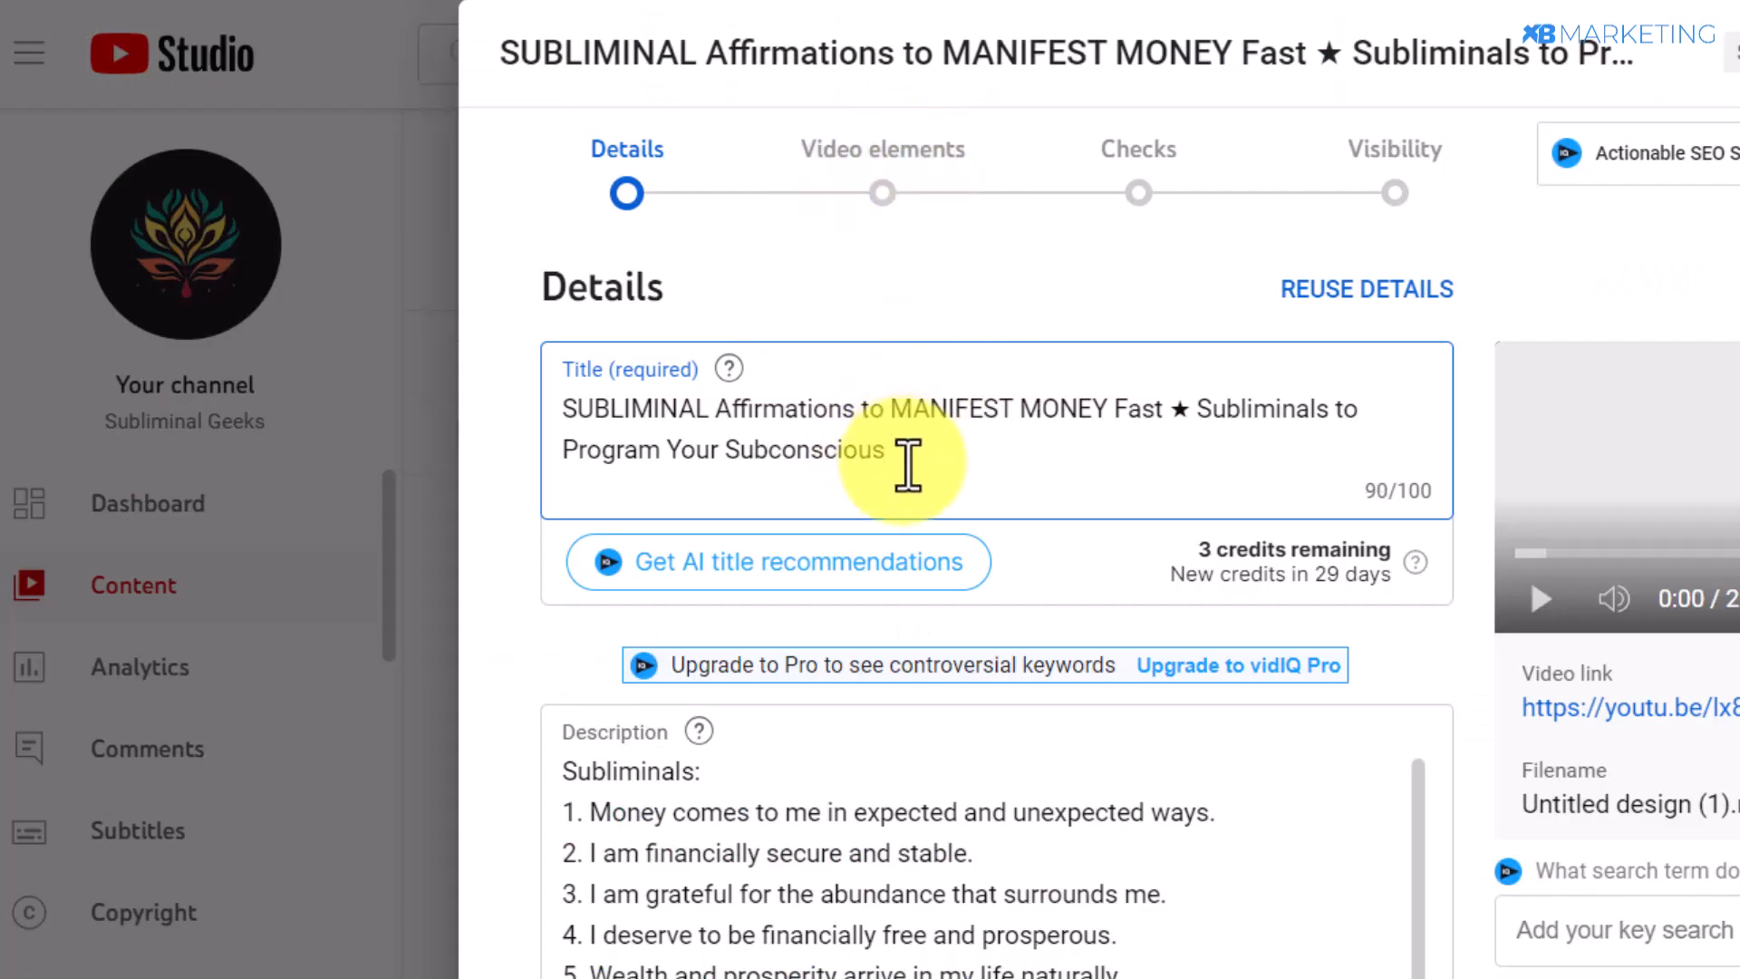
Append "[NEW]" to the end of the uploaded video's title
{"action": "type", "text": "[]"}
{"action": "key", "text": "Left"}
{"action": "type", "text": "N"}
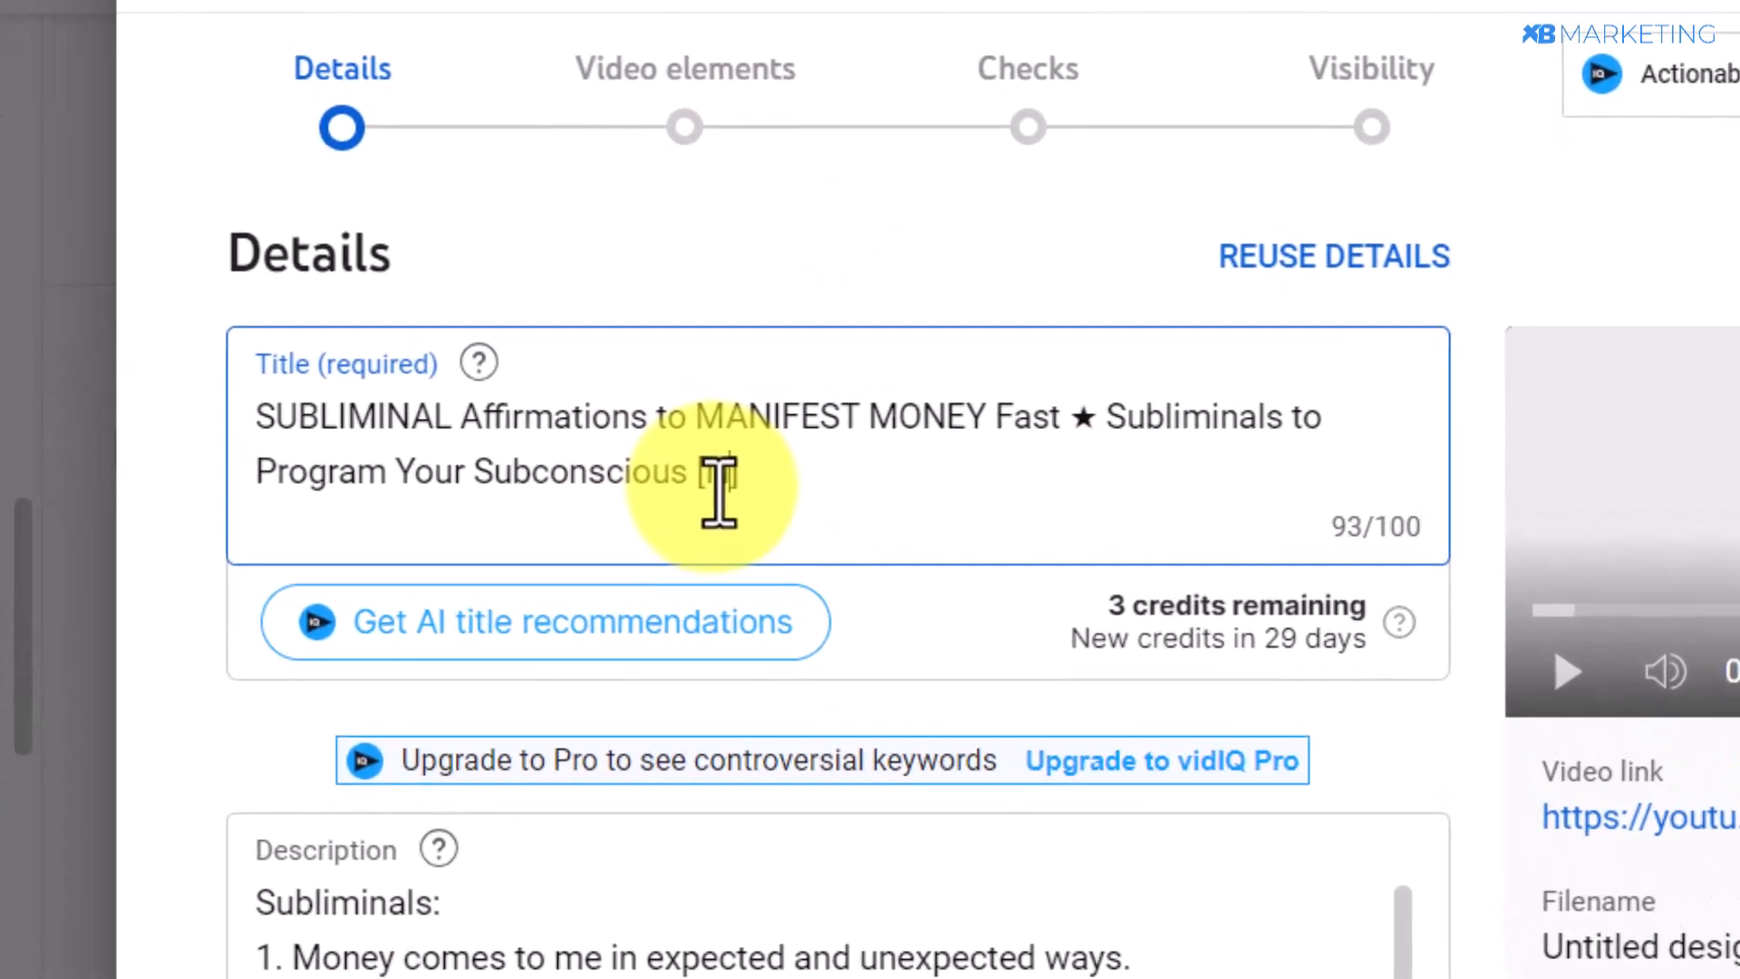
{"action": "type", "text": "EW"}
{"action": "left_click_drag", "start_coordinate": [785, 472], "coordinate": [690, 471]}
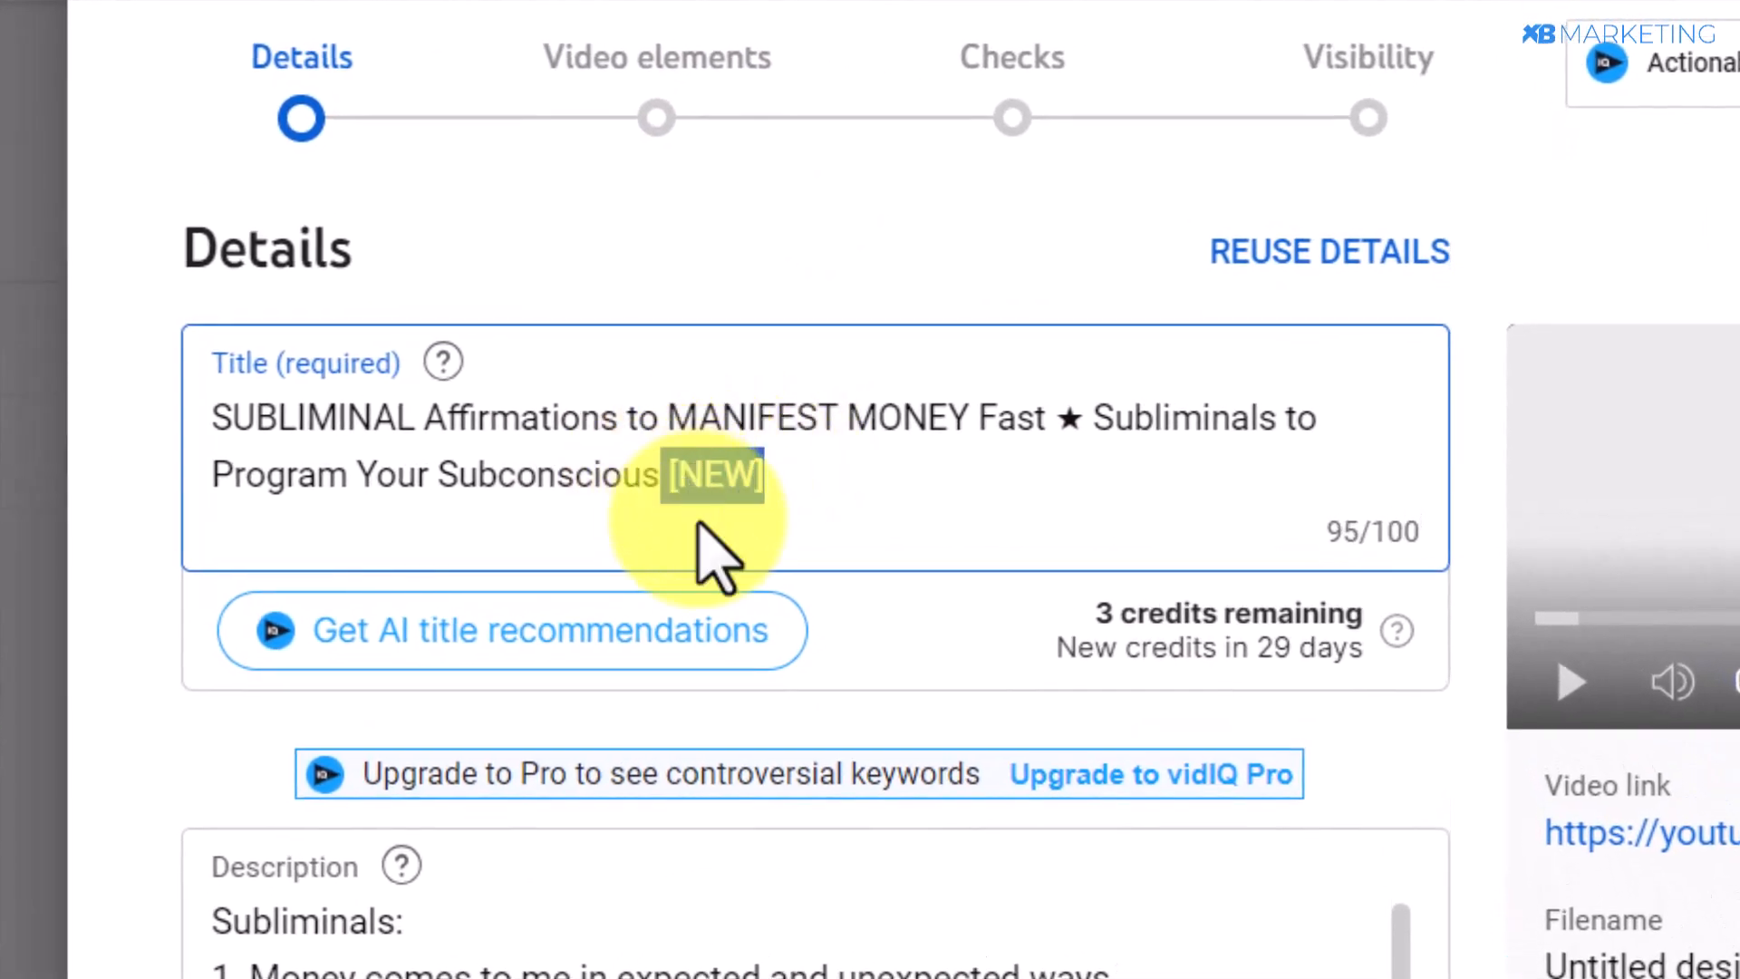
{"action": "left_click", "coordinate": [620, 422]}
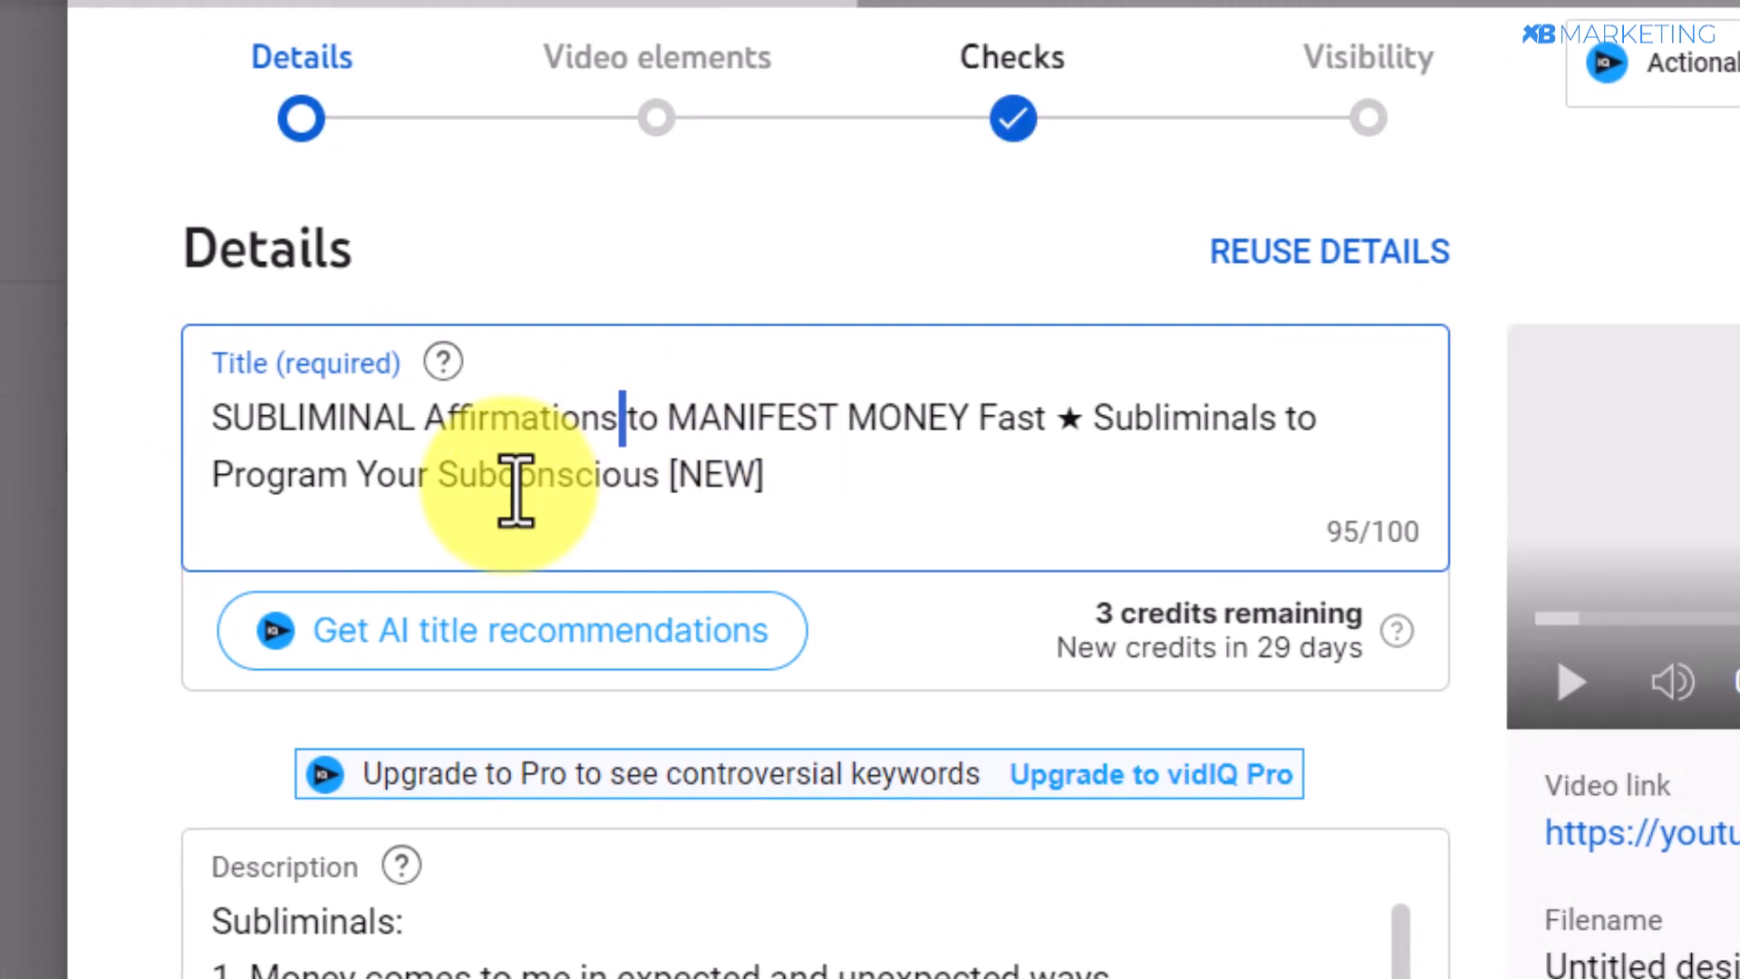
Review the affirmations in the upload's description, then examine the reference video's description and the links and notes below its affirmations
{"action": "scroll", "coordinate": [408, 902], "scroll_direction": "down", "scroll_amount": 5}
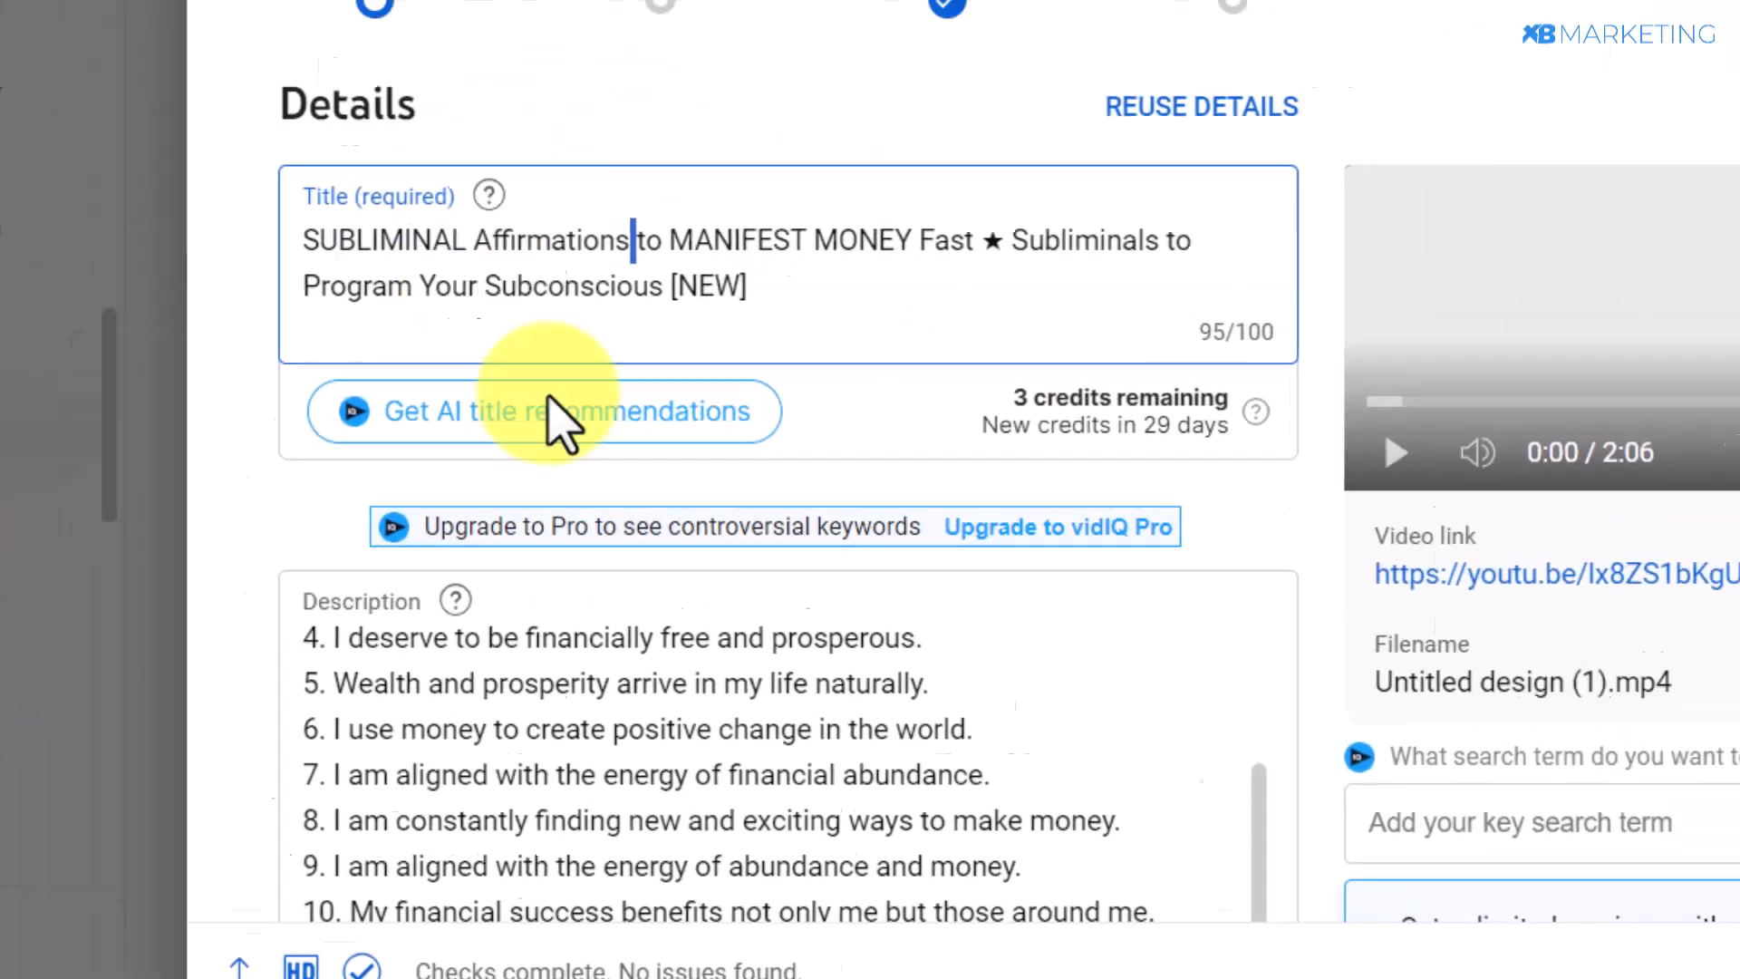
{"action": "scroll", "coordinate": [388, 797], "scroll_direction": "down", "scroll_amount": 10}
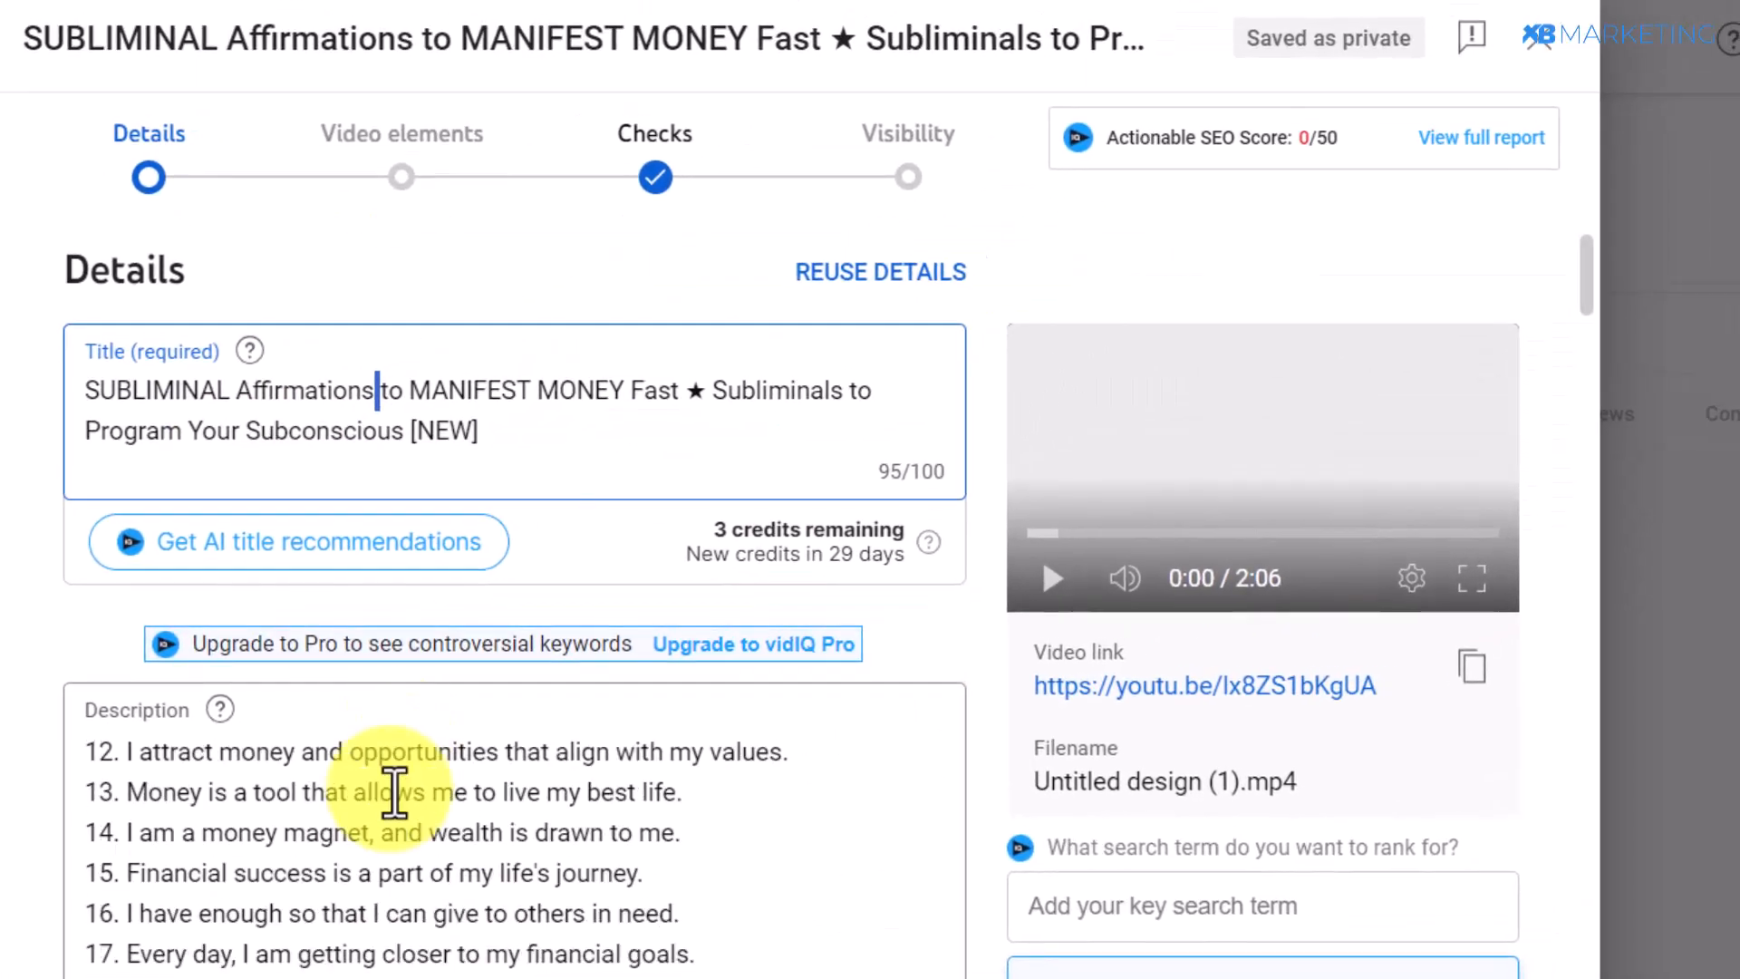
{"action": "scroll", "coordinate": [408, 616], "scroll_direction": "down", "scroll_amount": 6}
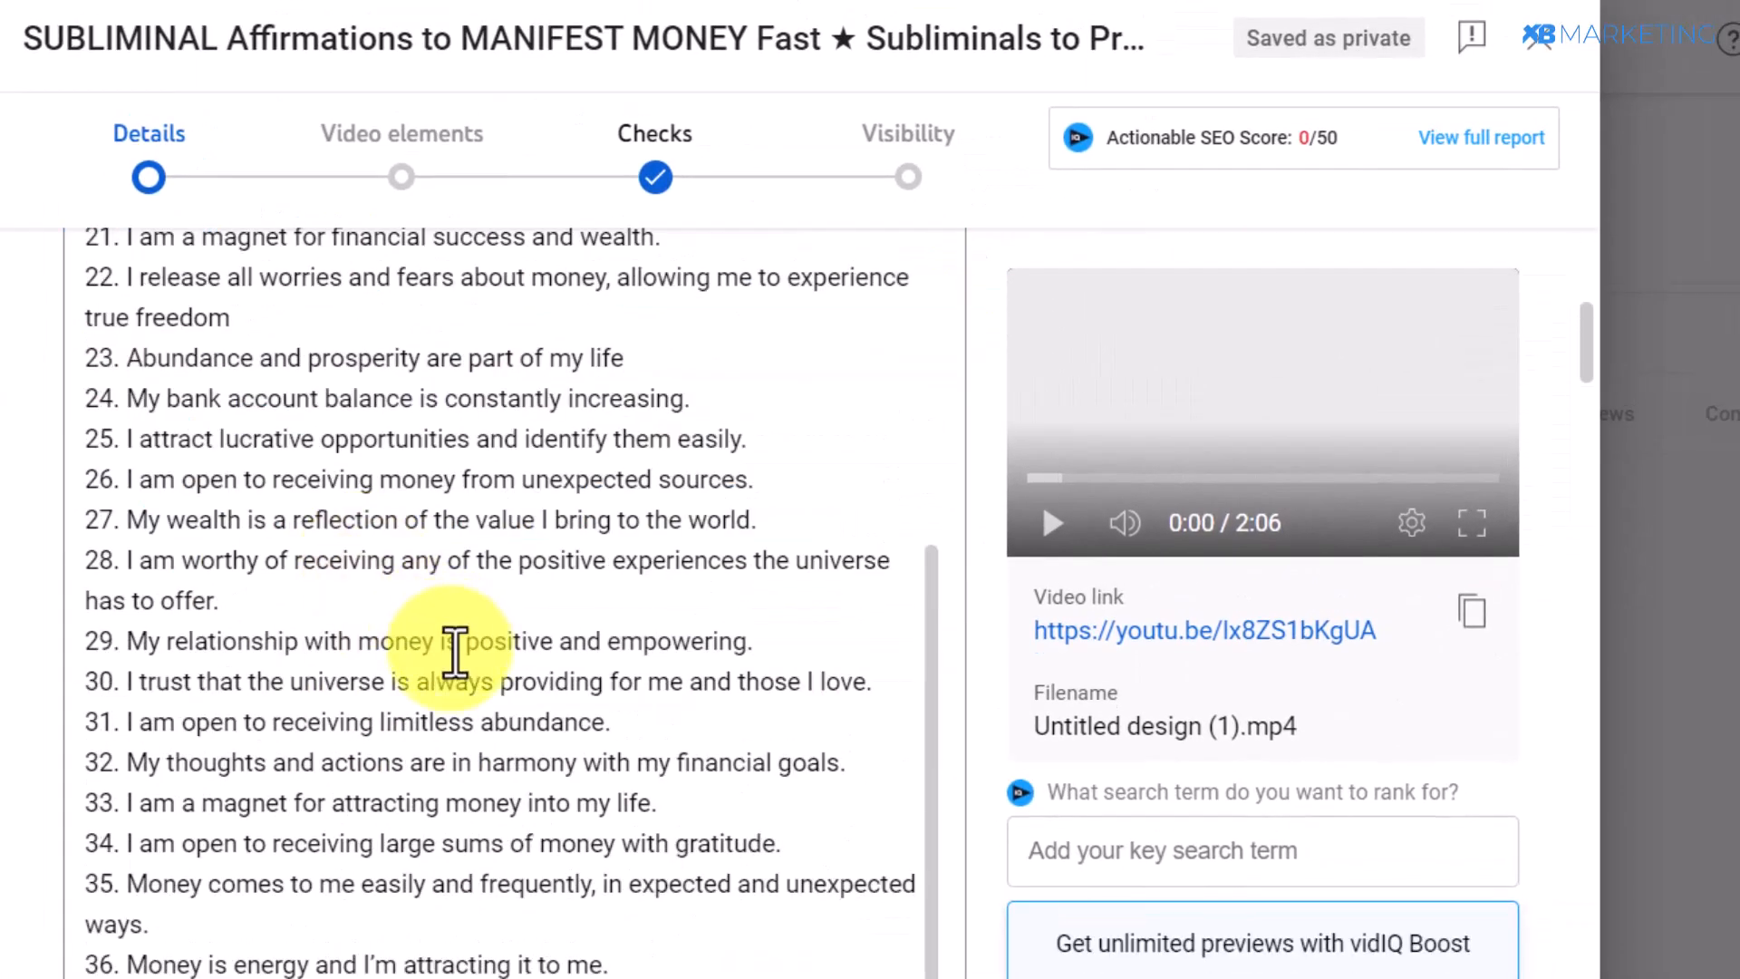
{"action": "scroll", "coordinate": [453, 652], "scroll_direction": "up", "scroll_amount": 2}
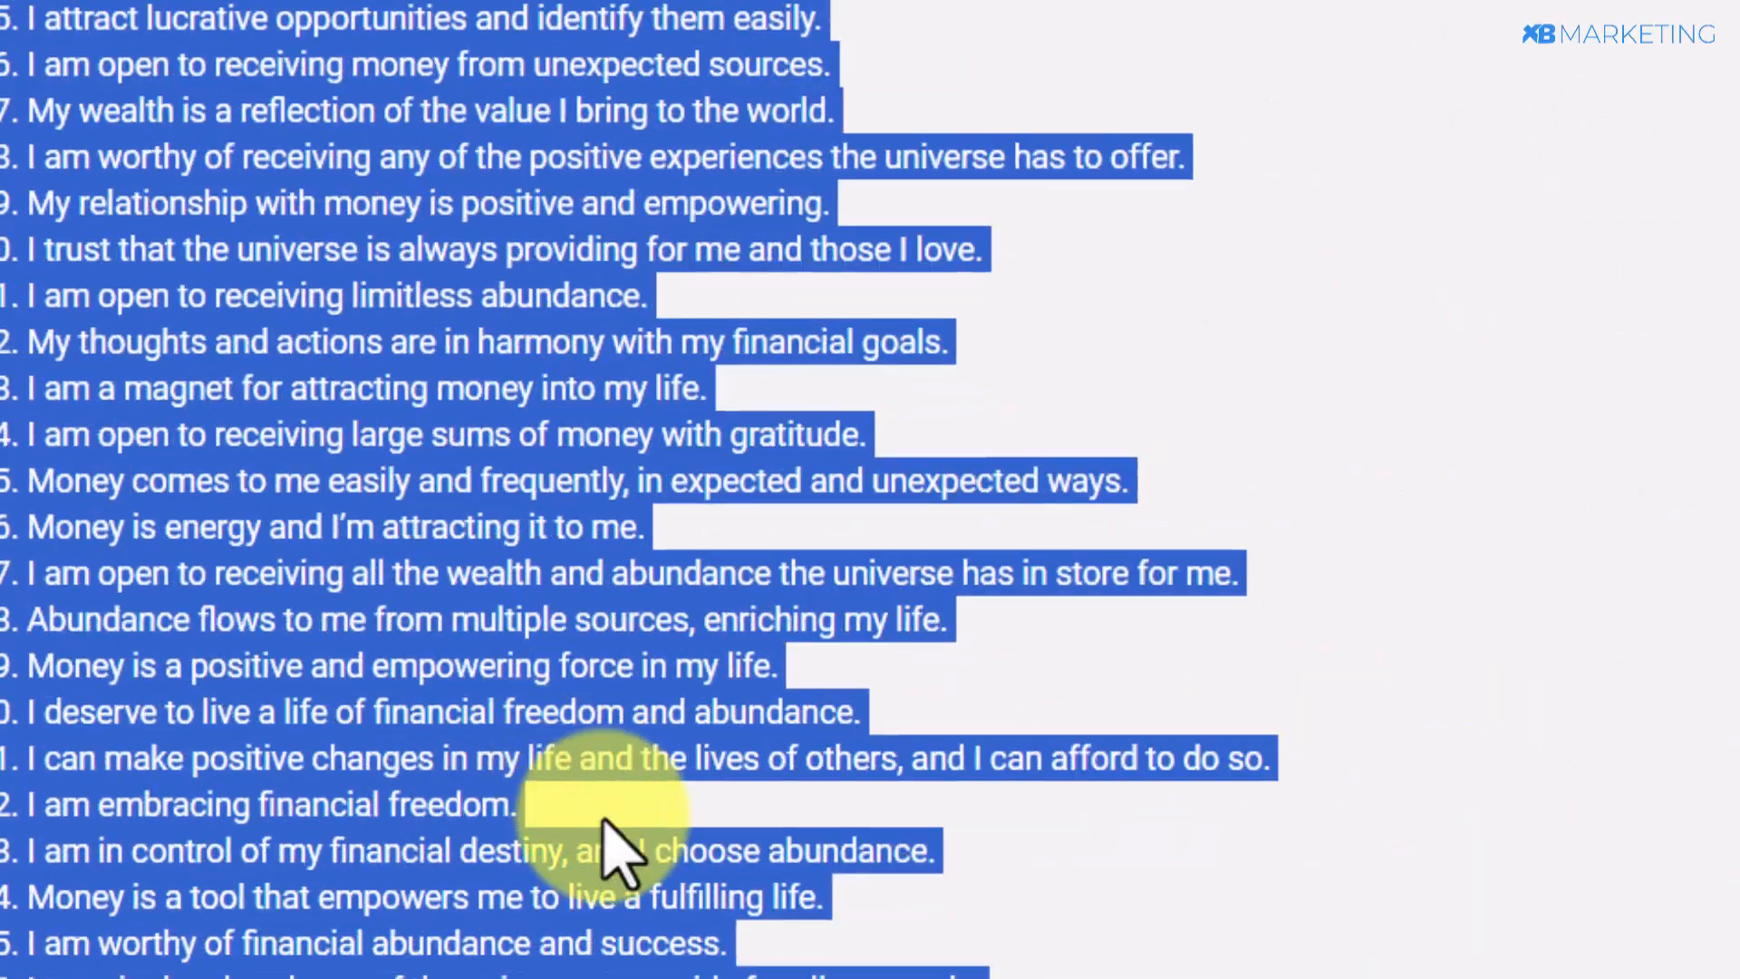
{"action": "scroll", "coordinate": [602, 830], "scroll_direction": "down", "scroll_amount": 5}
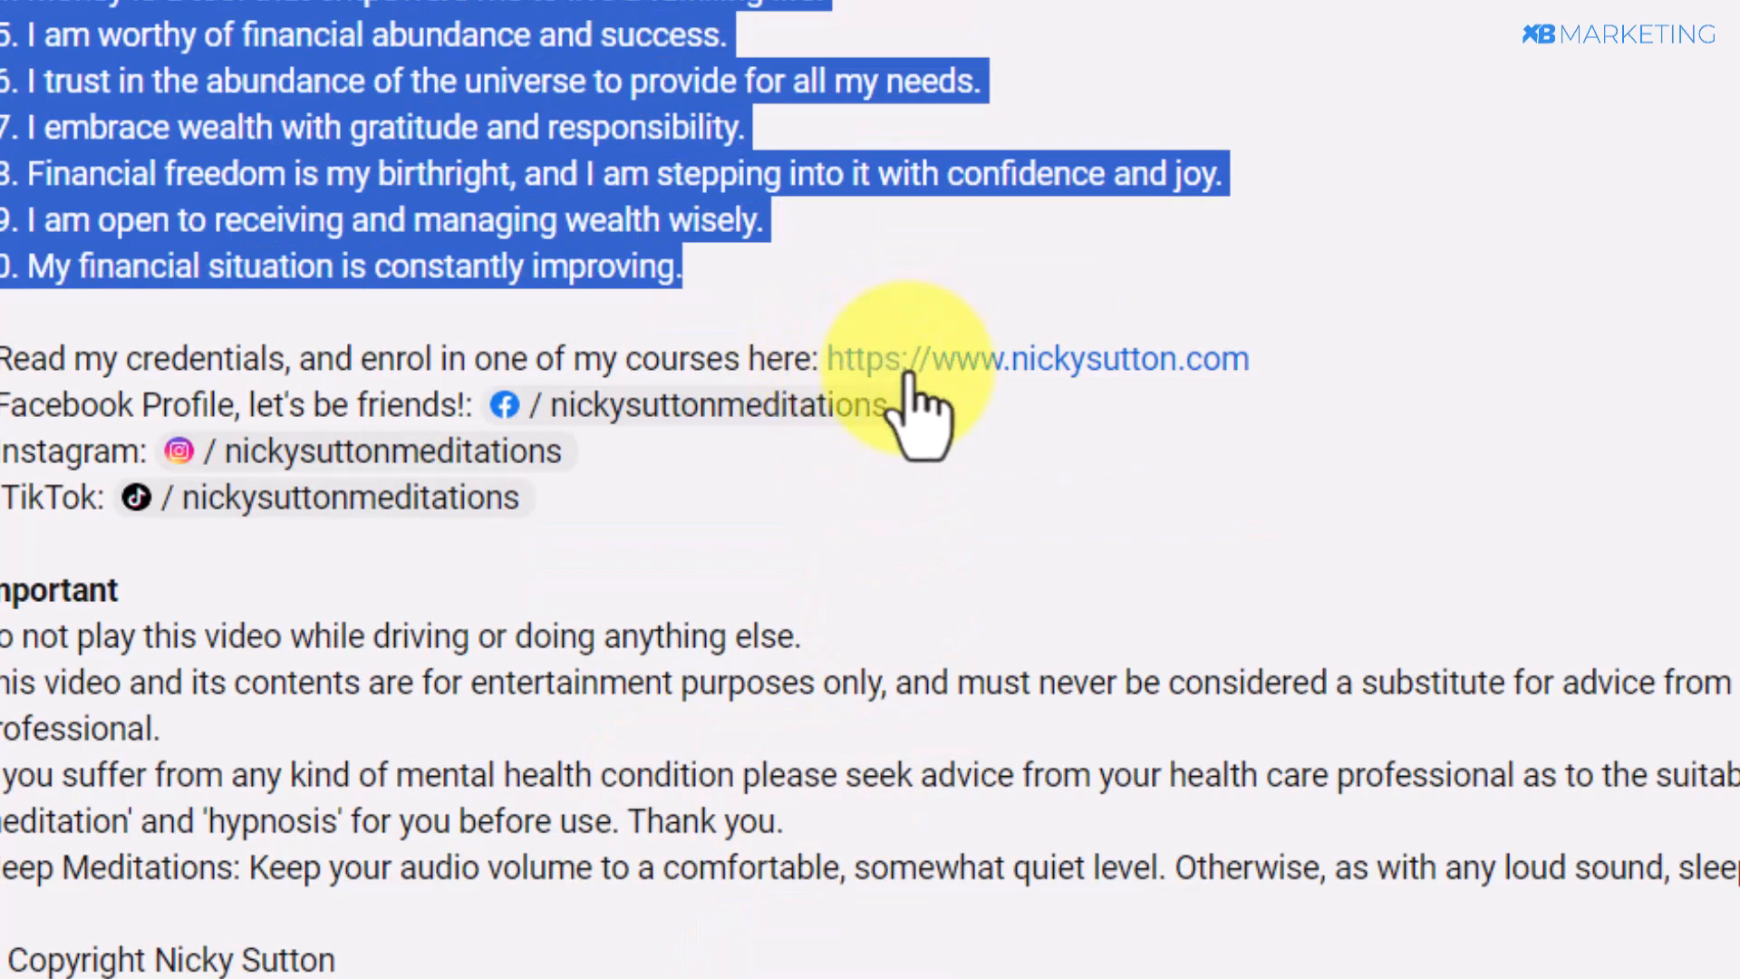
{"action": "scroll", "coordinate": [943, 388], "scroll_direction": "up", "scroll_amount": 13}
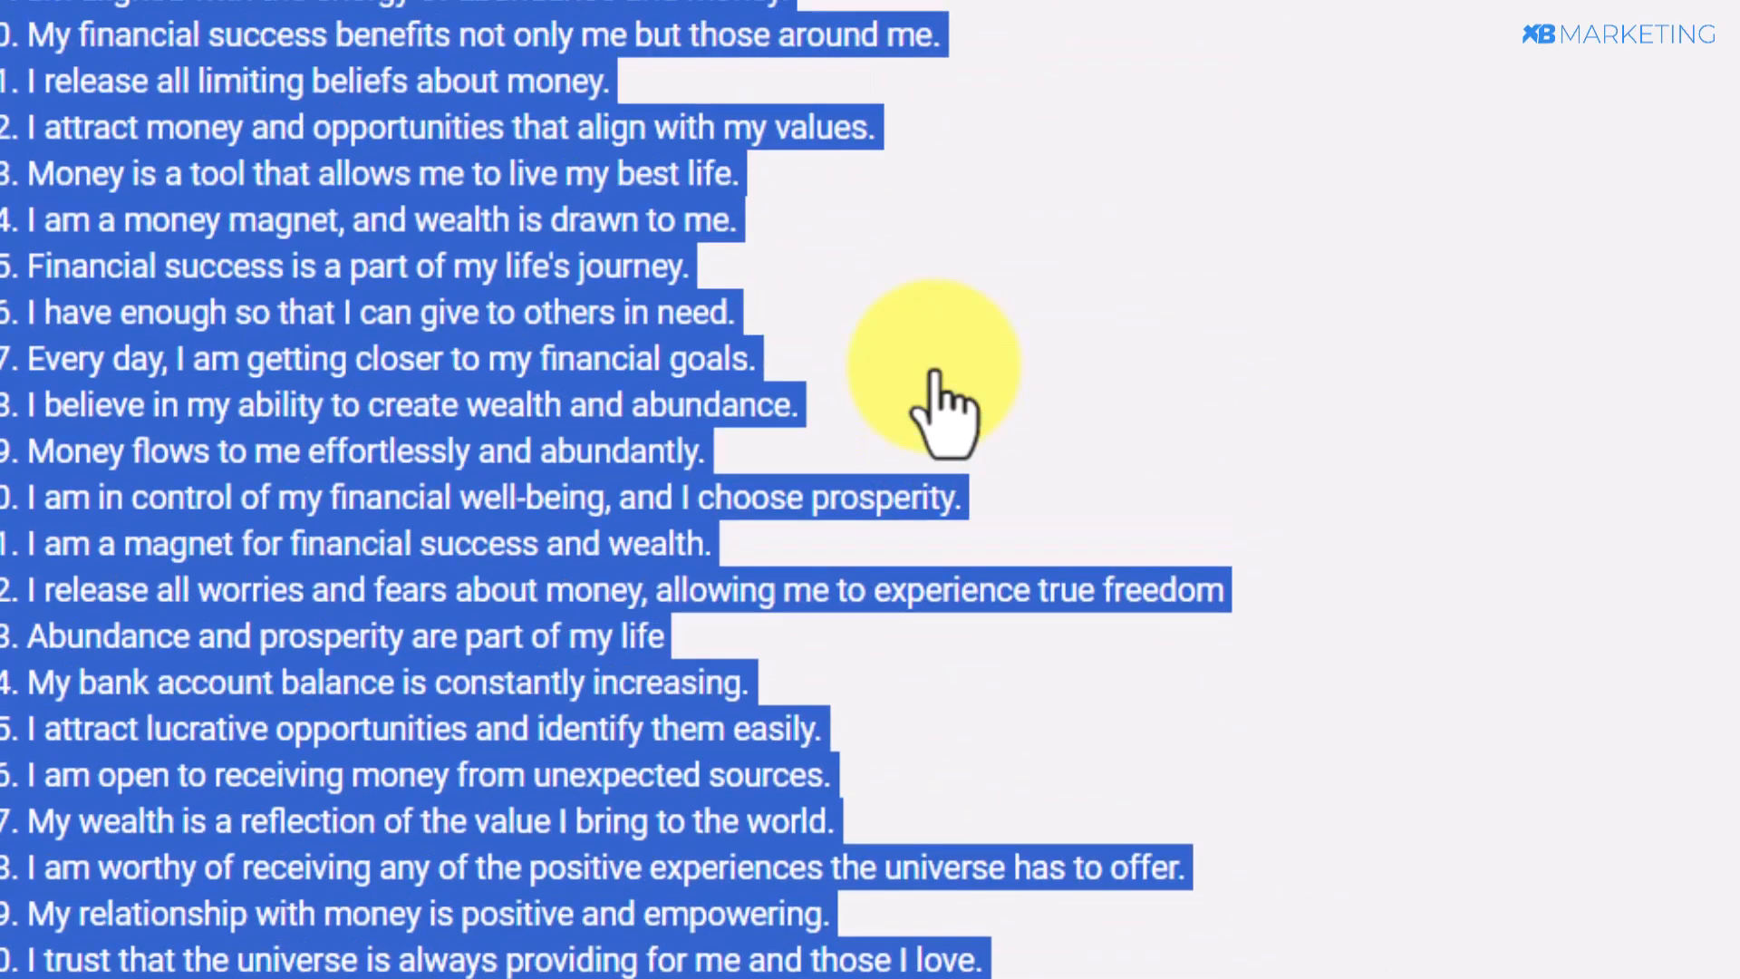